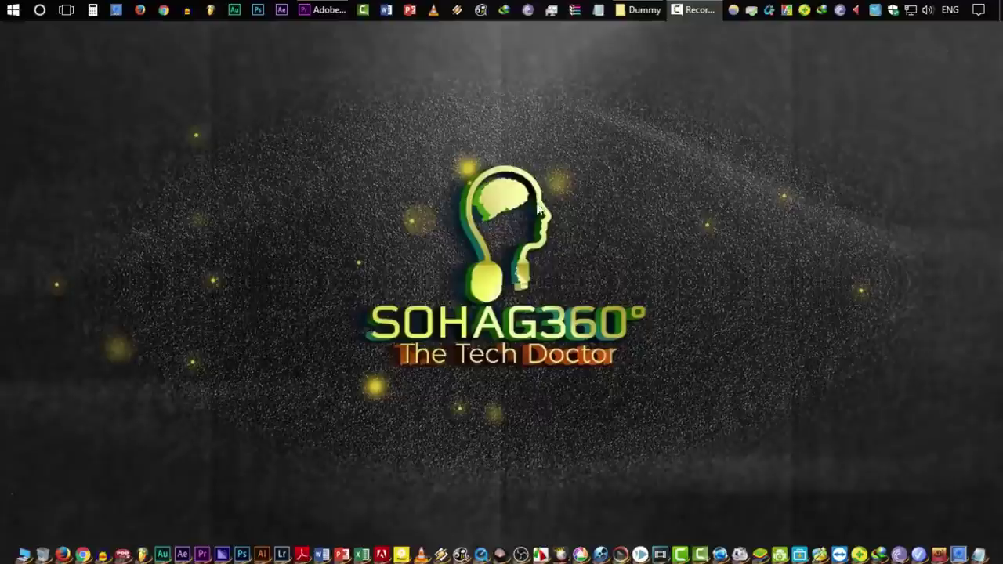
Bring the Premiere Pro project forward, preview the clip from about 4 seconds, and select the Audio Meters.
{"action": "left_click", "coordinate": [324, 10]}
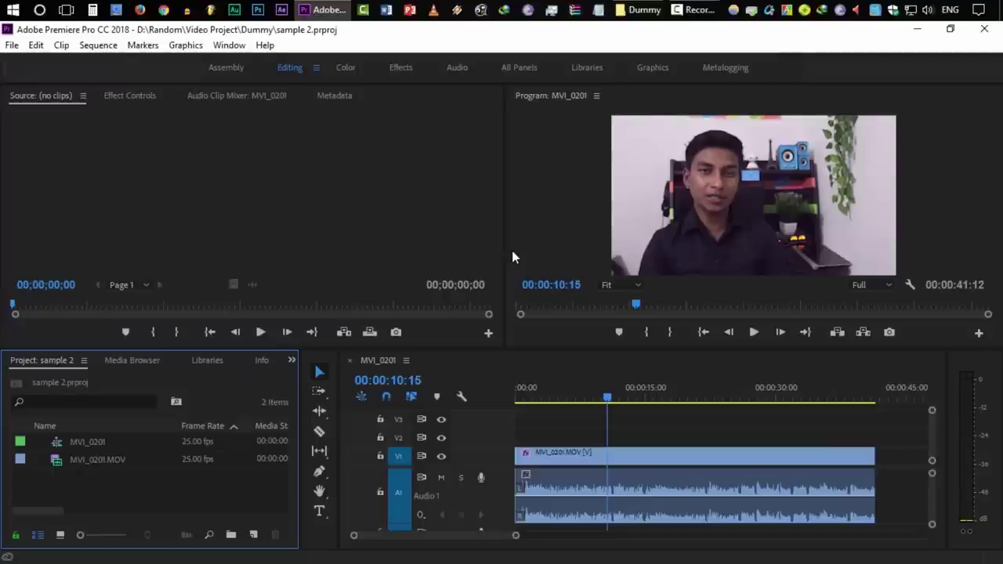
{"action": "left_click", "coordinate": [960, 423]}
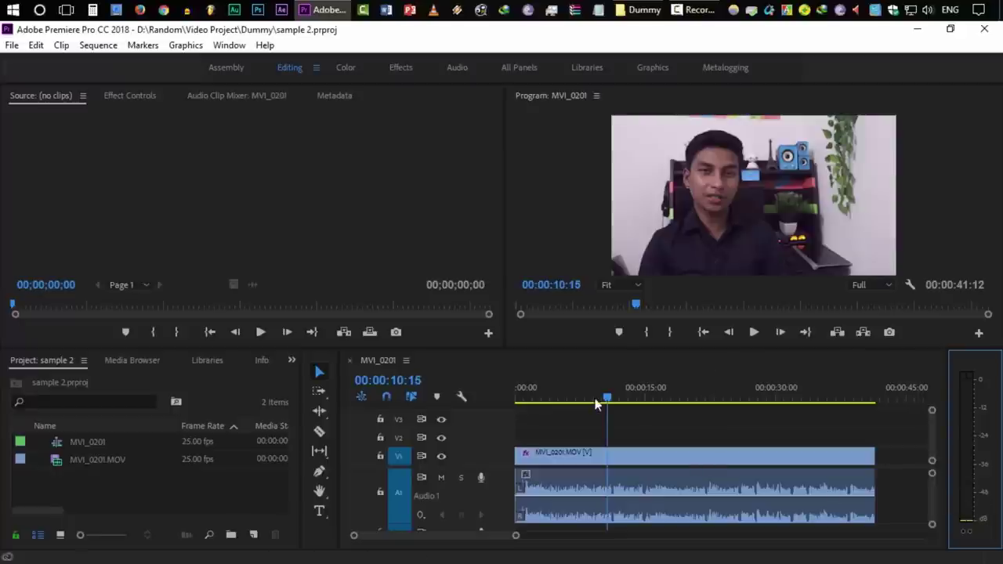
{"action": "left_click_drag", "start_coordinate": [595, 404], "coordinate": [557, 398]}
{"action": "left_click", "coordinate": [753, 331]}
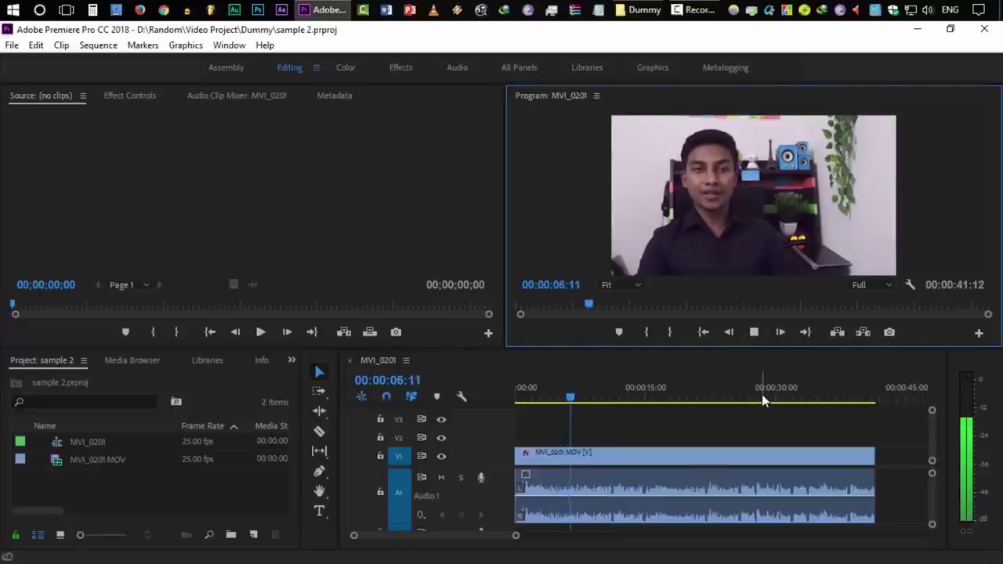
{"action": "key", "text": "space"}
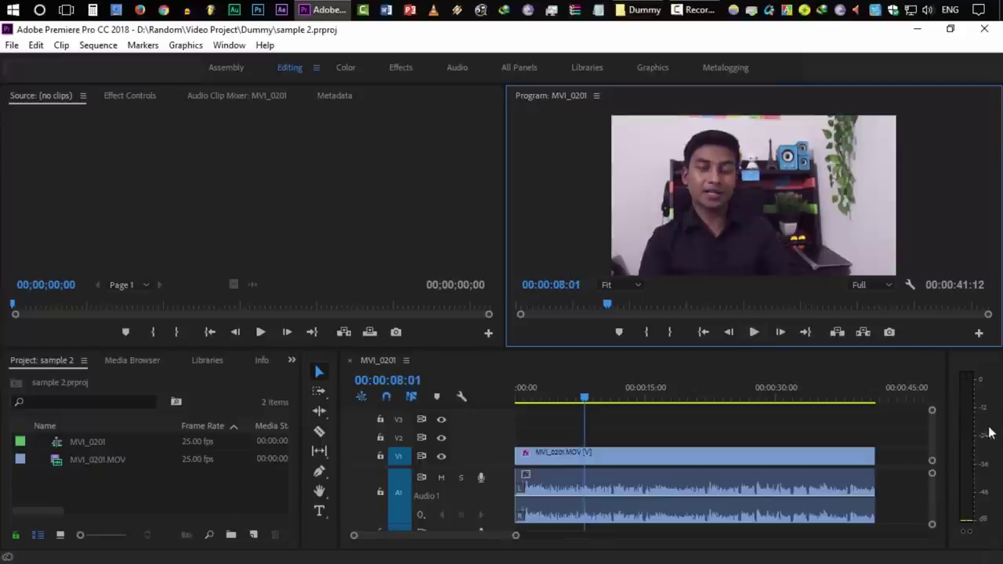
{"action": "left_click", "coordinate": [978, 411]}
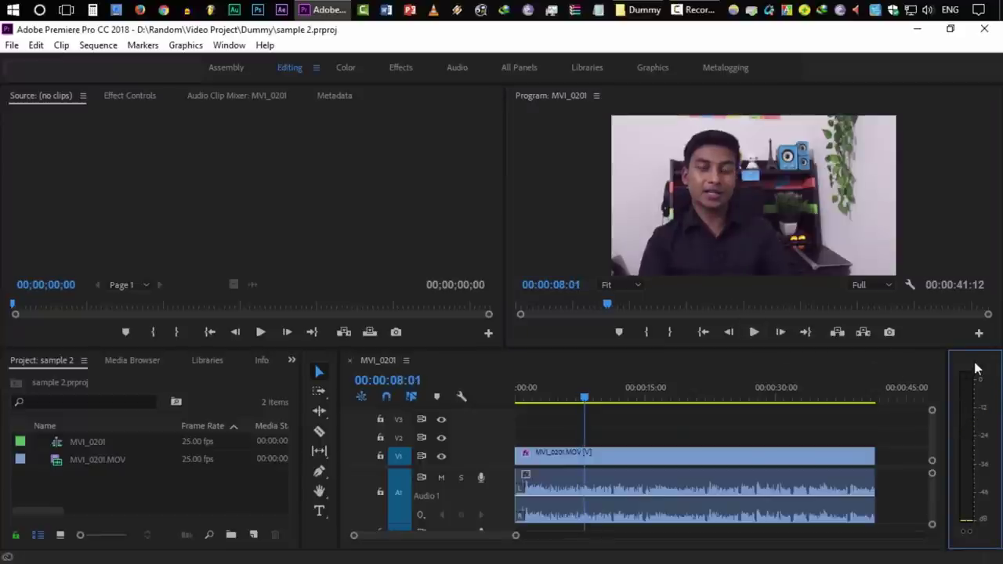
Maximize the Audio Meters, play the clip to watch its levels, then restore the normal layout.
{"action": "key", "text": "grave"}
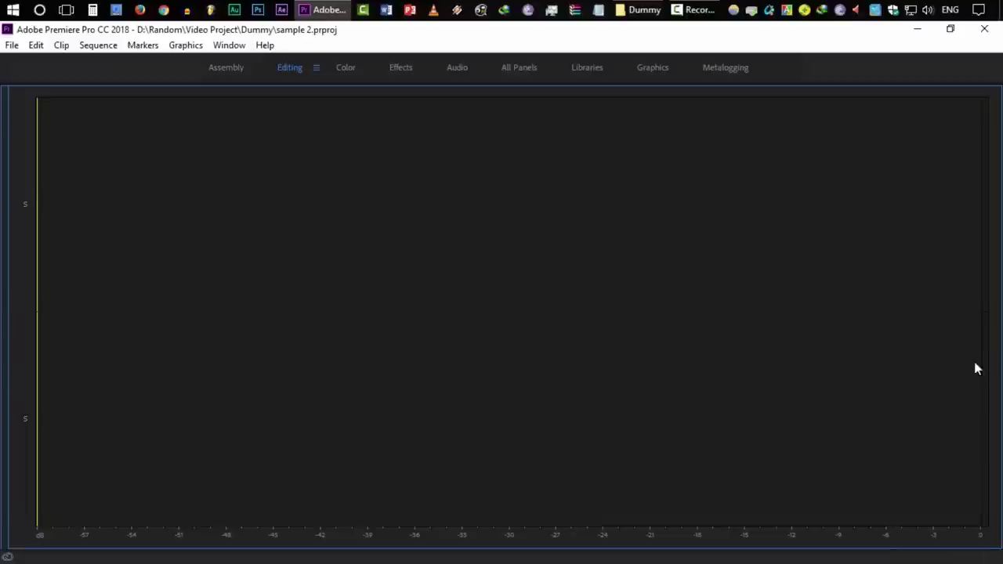
{"action": "key", "text": "space"}
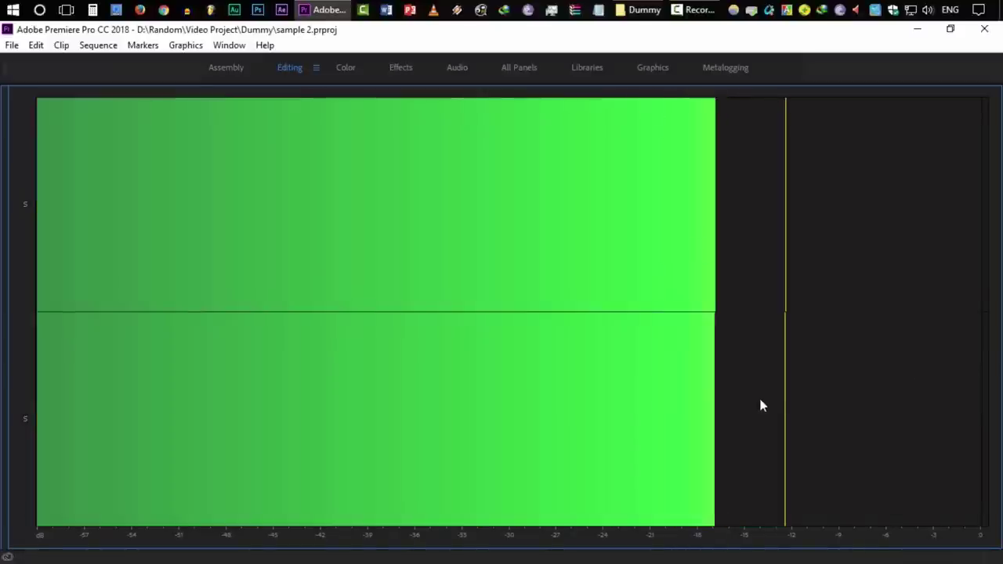
{"action": "key", "text": "space"}
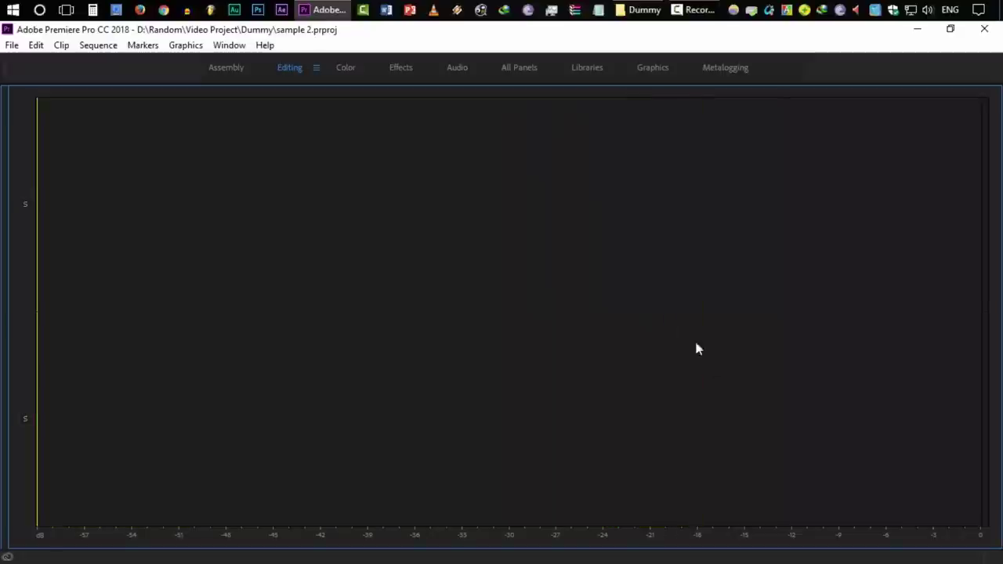
{"action": "key", "text": "grave"}
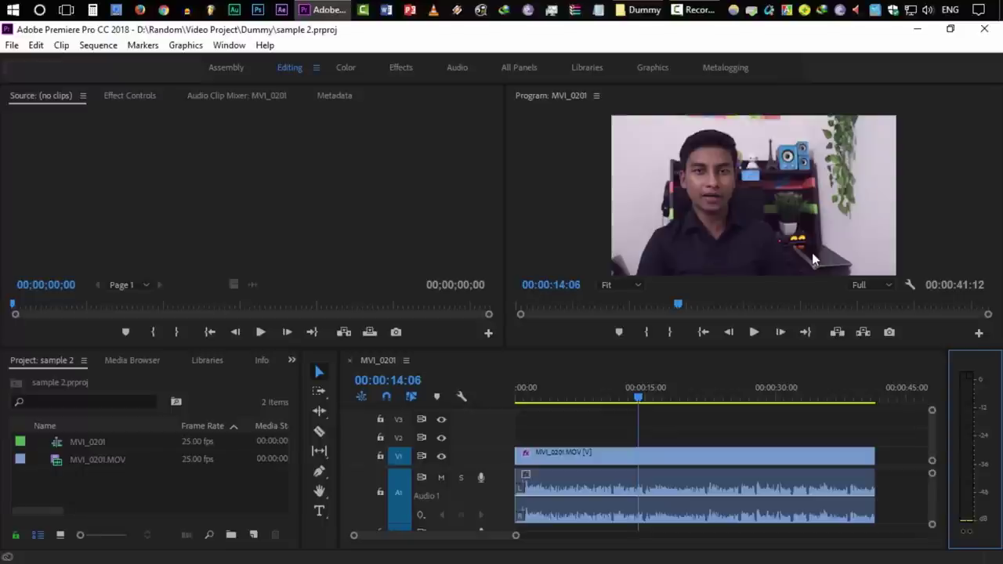
Select the MVI_0201.MOV clip, expand Volume in Effect Controls, and disable Level animation.
{"action": "left_click", "coordinate": [694, 482]}
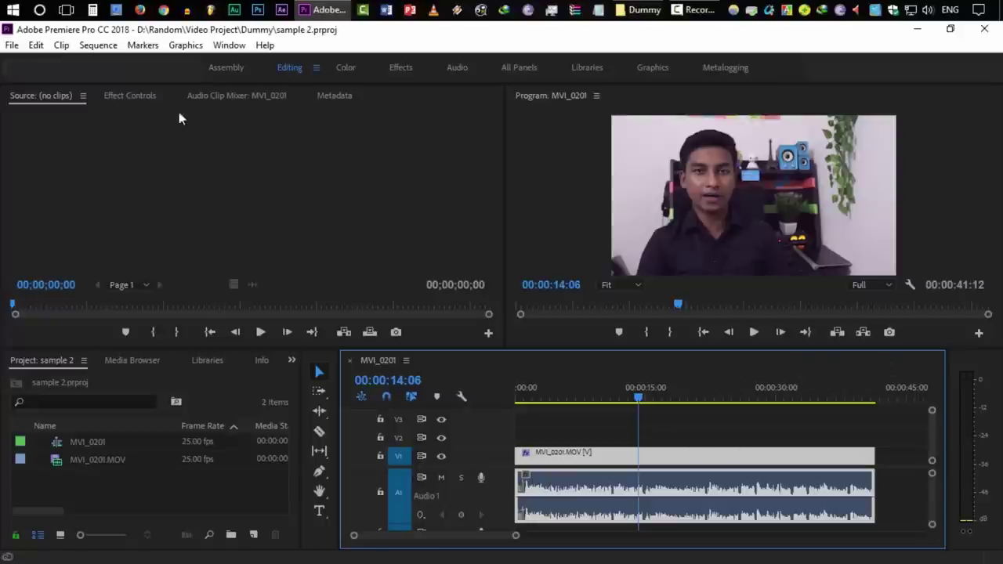
{"action": "left_click", "coordinate": [130, 95]}
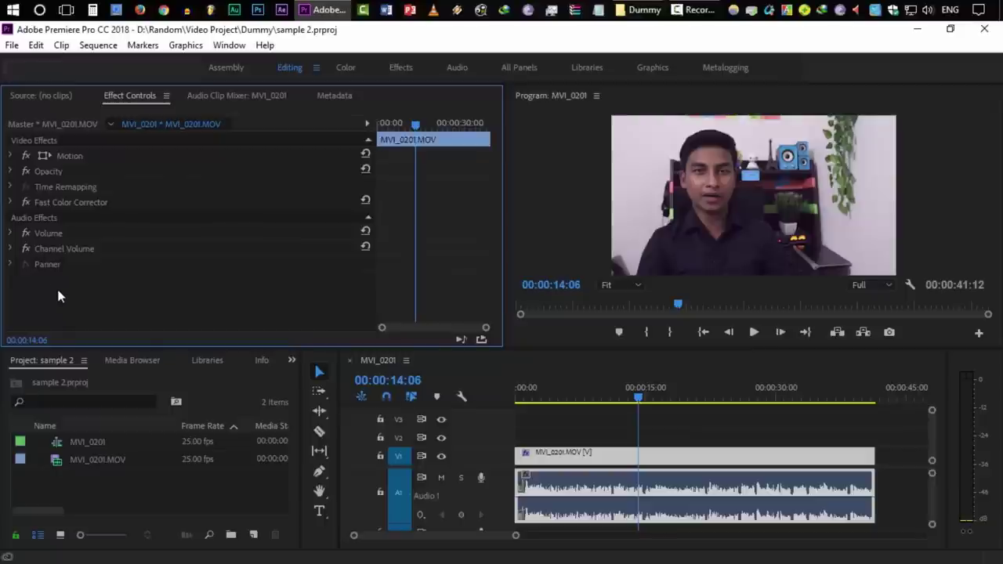
{"action": "left_click", "coordinate": [19, 265]}
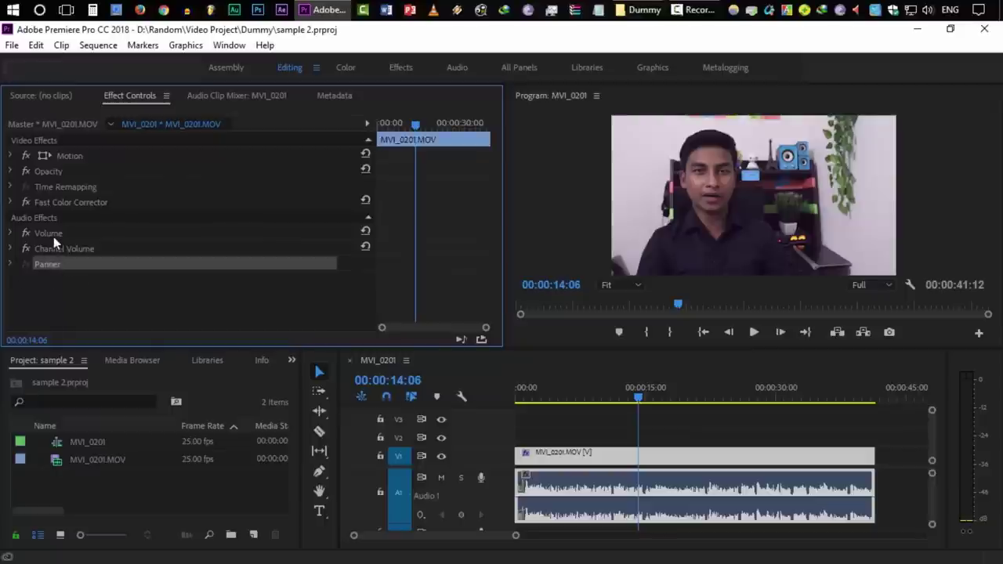
{"action": "left_click", "coordinate": [49, 234]}
{"action": "left_click", "coordinate": [10, 234]}
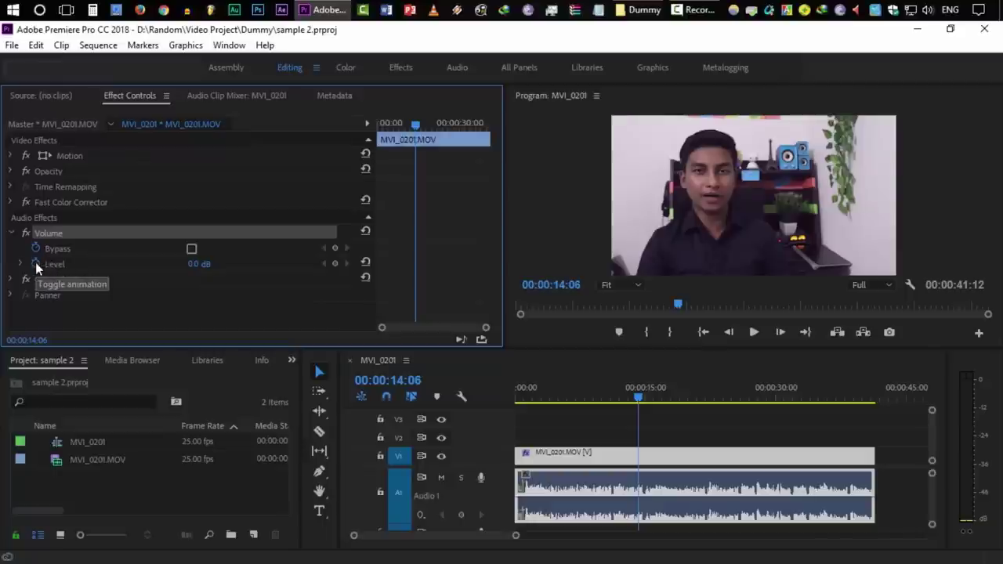
{"action": "left_click", "coordinate": [35, 265]}
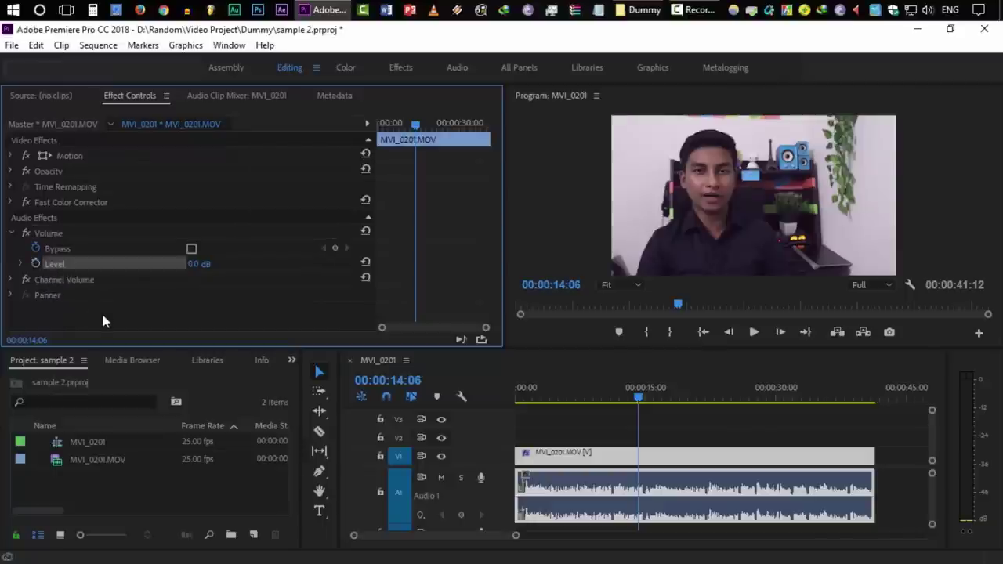
Raise the Volume Level to 6.0 dB, preview from about 7 seconds, and collapse Volume.
{"action": "mouse_move", "coordinate": [192, 269]}
{"action": "left_mouse_down"}
{"action": "mouse_move", "coordinate": [213, 269]}
{"action": "mouse_move", "coordinate": [245, 299]}
{"action": "left_mouse_up"}
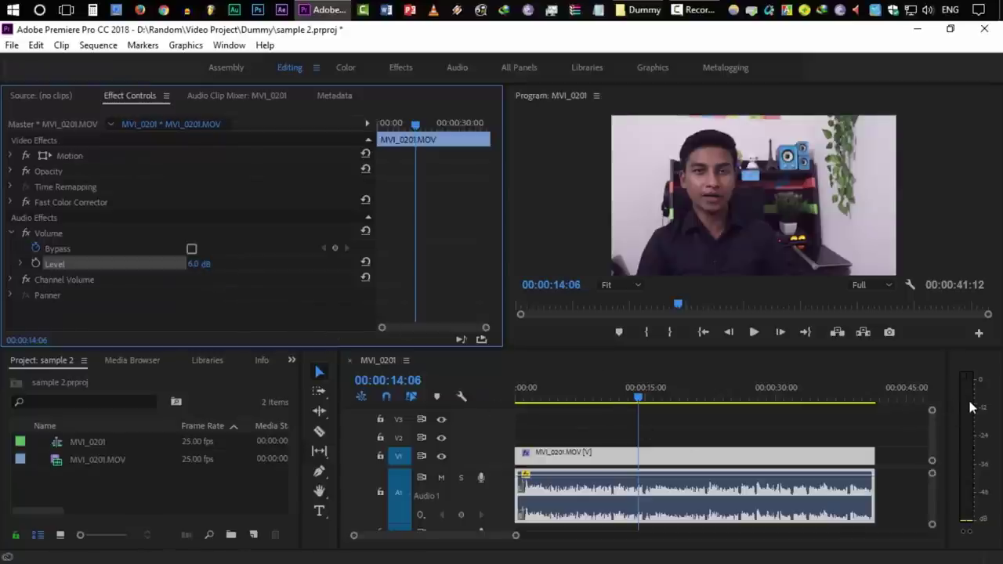
{"action": "left_click", "coordinate": [579, 397]}
{"action": "left_click", "coordinate": [753, 332]}
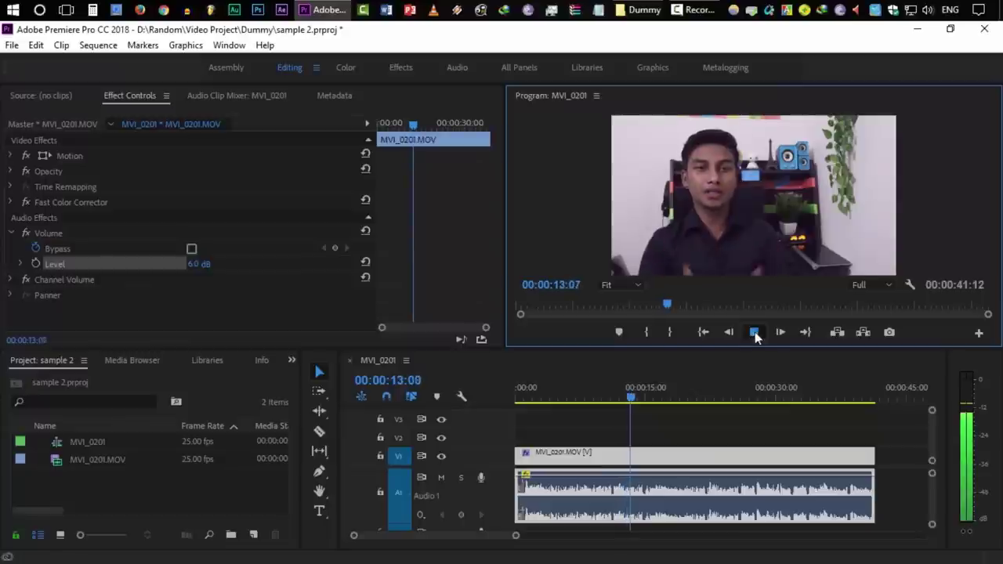
{"action": "left_click", "coordinate": [754, 333]}
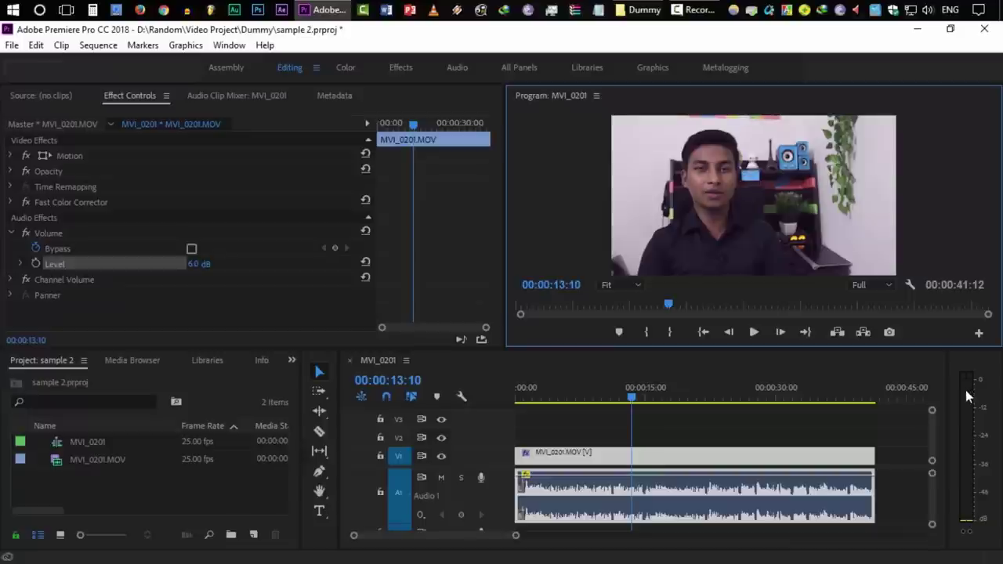
{"action": "left_click", "coordinate": [13, 234]}
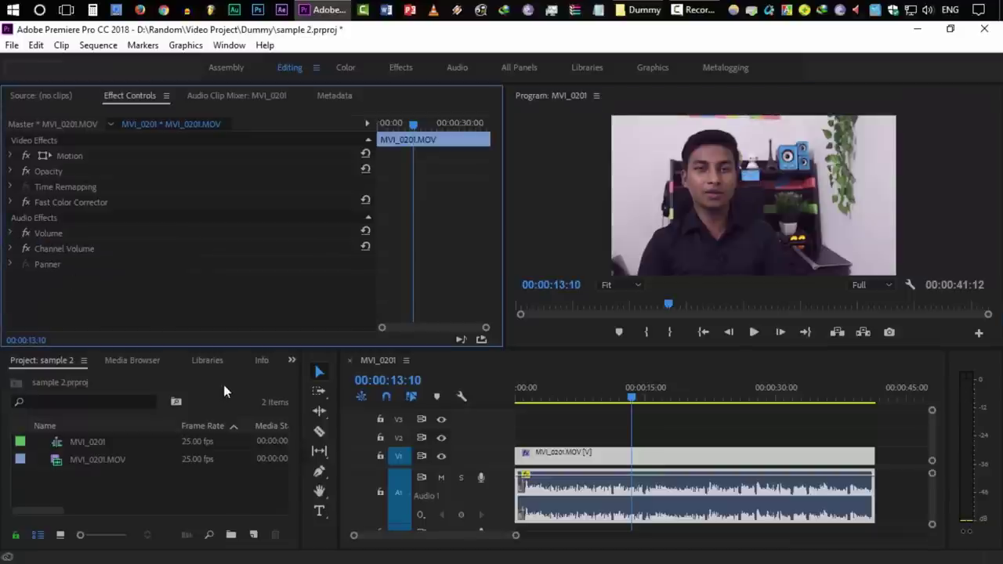
Search the Effects panel for 'eq' and drag EQ (Obsolete) onto the timeline clip.
{"action": "left_click", "coordinate": [292, 359]}
{"action": "left_click", "coordinate": [312, 442]}
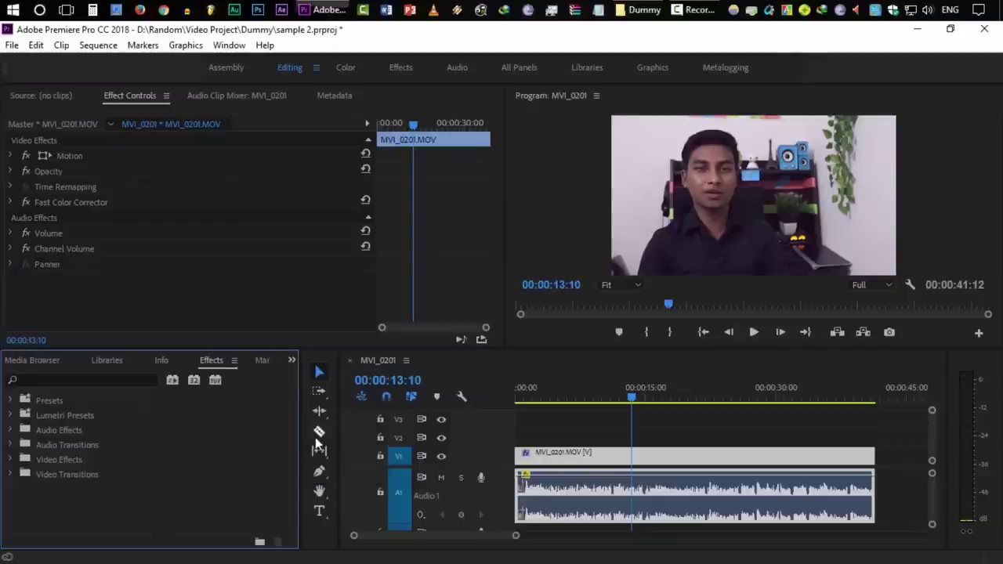
{"action": "left_click", "coordinate": [102, 380]}
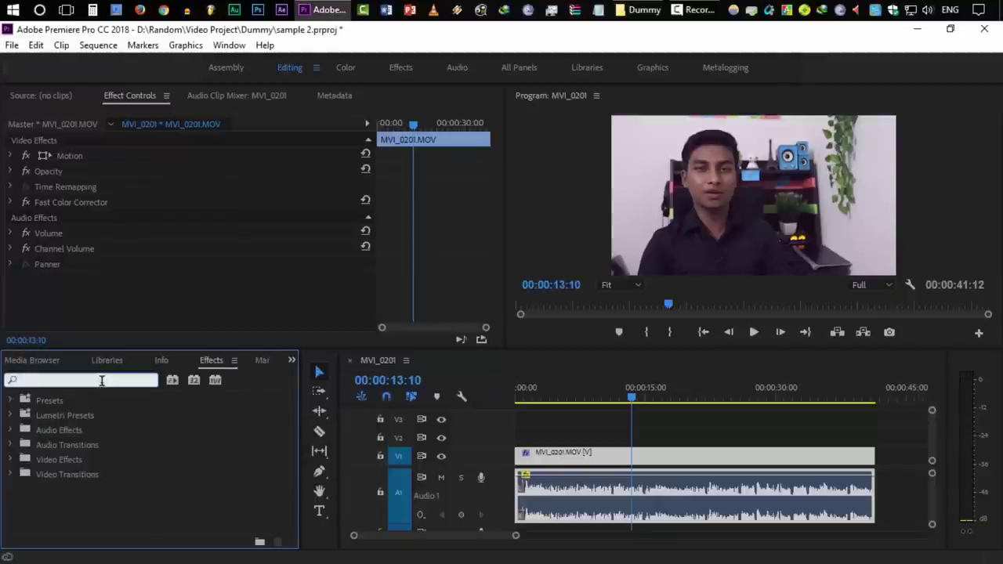
{"action": "type", "text": "eq"}
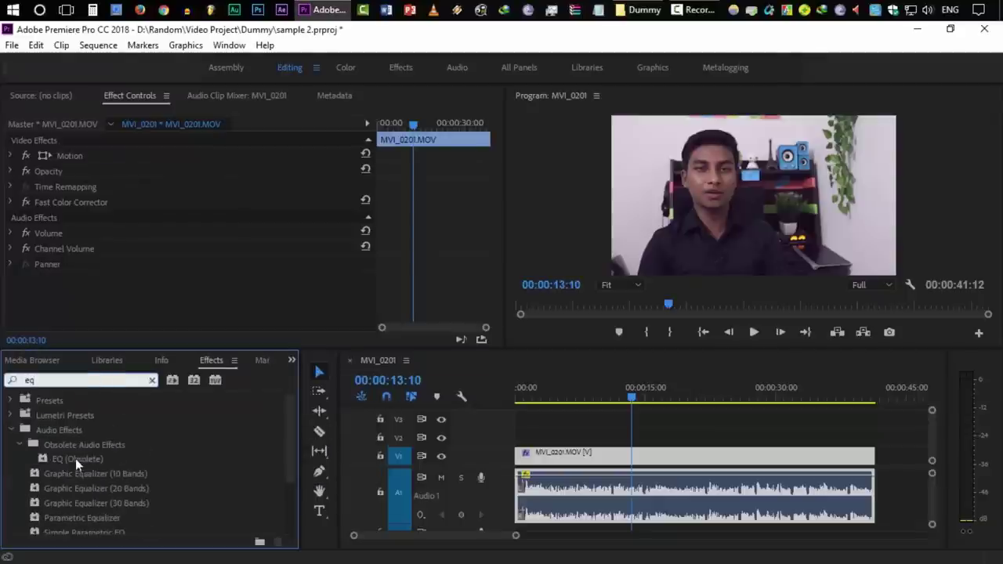
{"action": "left_click", "coordinate": [78, 461]}
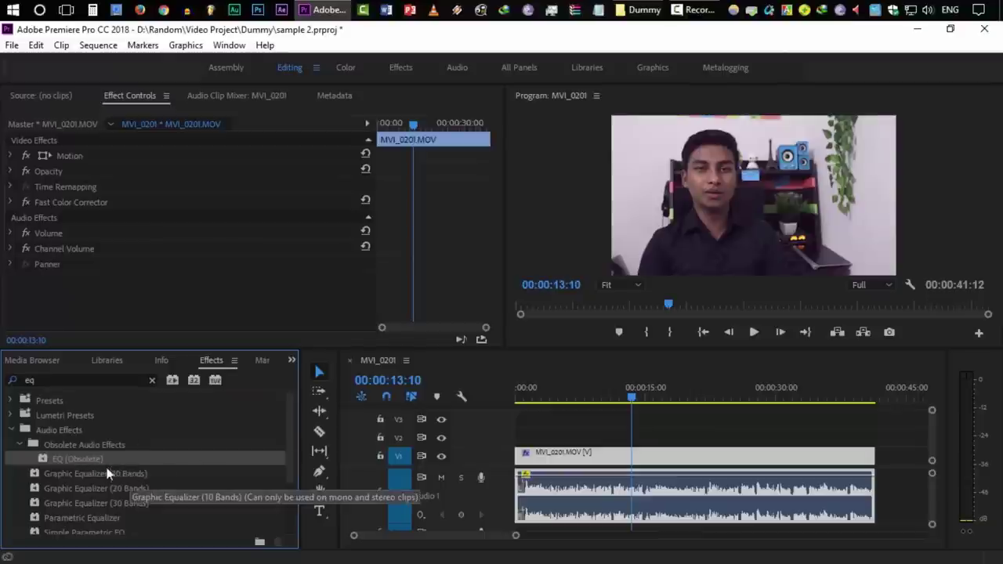
{"action": "mouse_move", "coordinate": [102, 460]}
{"action": "left_mouse_down"}
{"action": "mouse_move", "coordinate": [649, 466]}
{"action": "mouse_move", "coordinate": [592, 488]}
{"action": "left_mouse_up"}
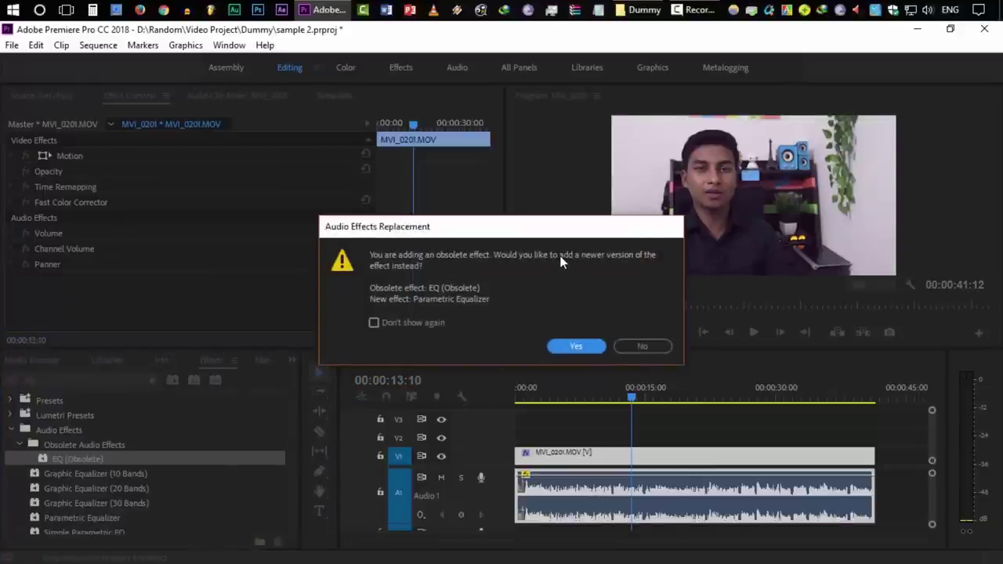
Accept Parametric Equalizer as the EQ replacement and select it among the clip's effects.
{"action": "left_click", "coordinate": [576, 347]}
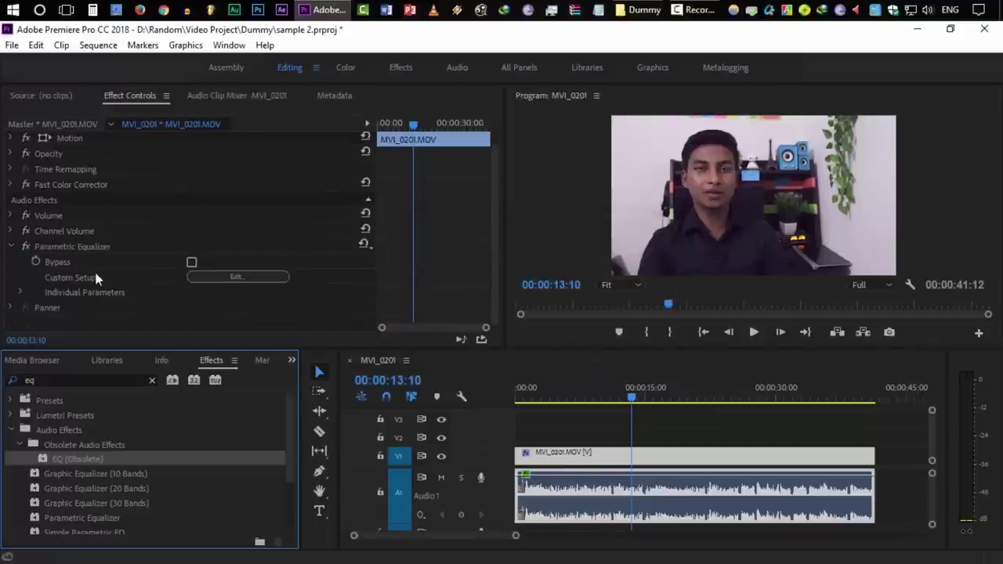
{"action": "scroll", "coordinate": [87, 268], "scroll_direction": "down", "scroll_amount": 1}
{"action": "left_click", "coordinate": [101, 248]}
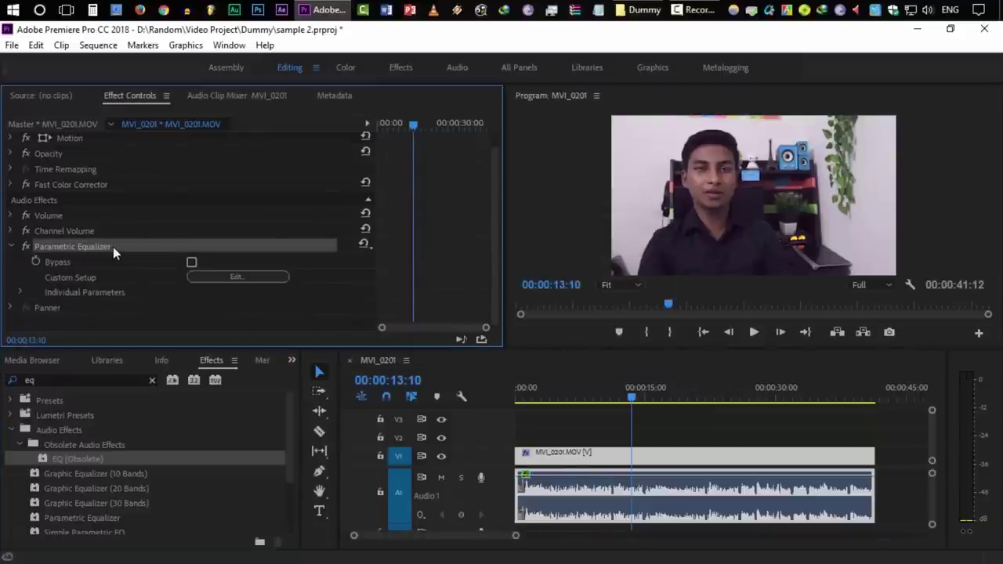
{"action": "scroll", "coordinate": [87, 510], "scroll_direction": "down", "scroll_amount": 3}
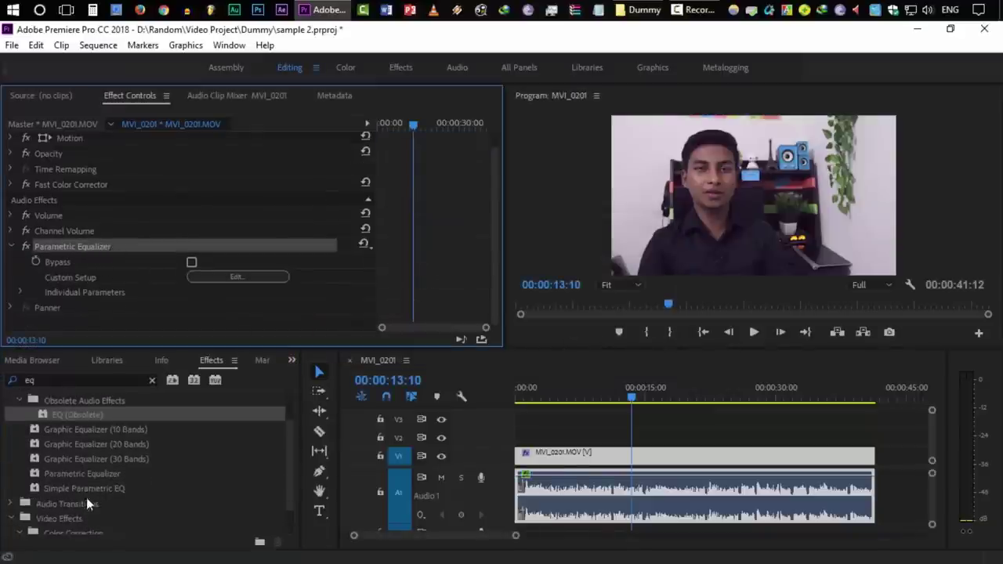
{"action": "left_click", "coordinate": [99, 474]}
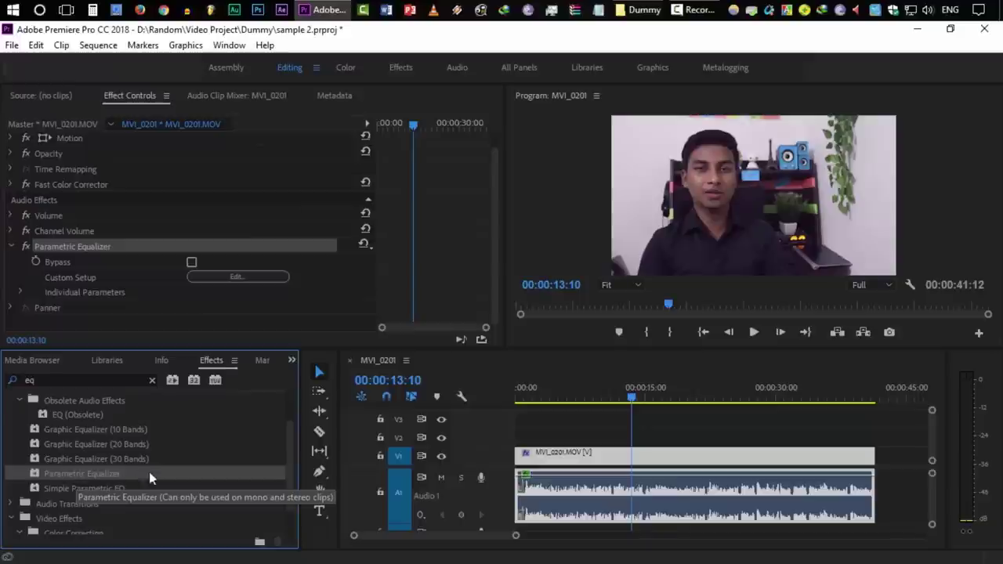
{"action": "scroll", "coordinate": [151, 473], "scroll_direction": "up", "scroll_amount": 2}
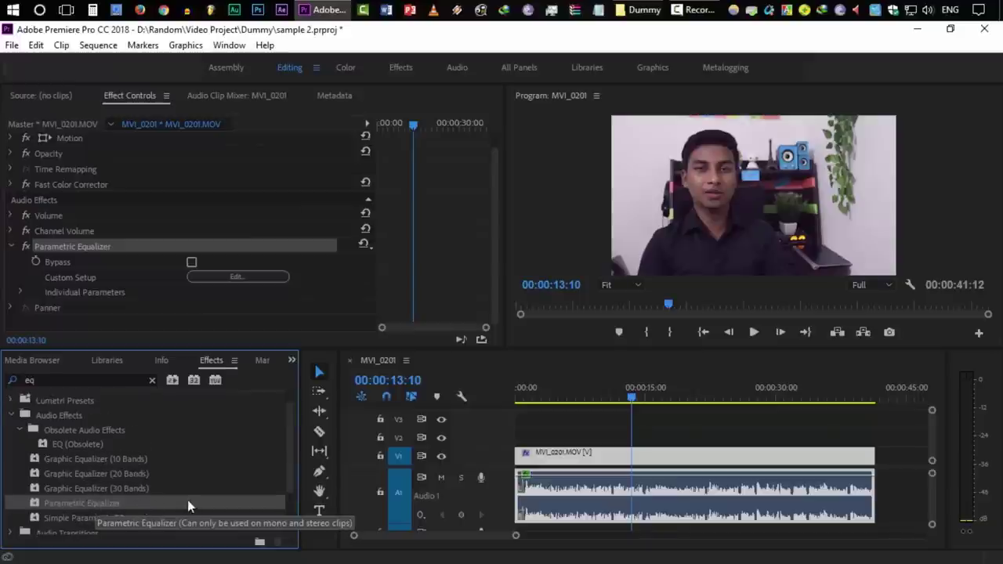
{"action": "left_click", "coordinate": [73, 247]}
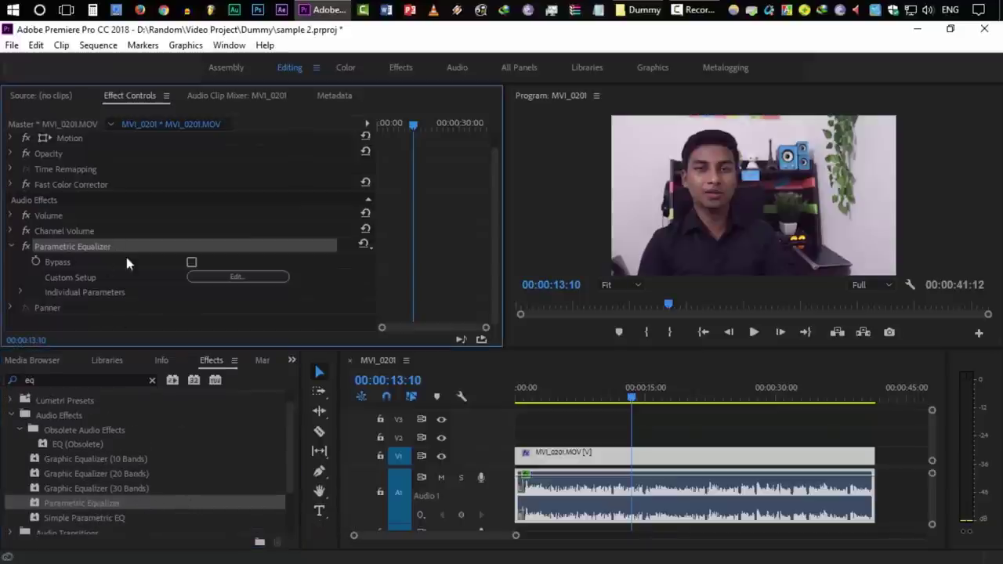
{"action": "left_click", "coordinate": [362, 245]}
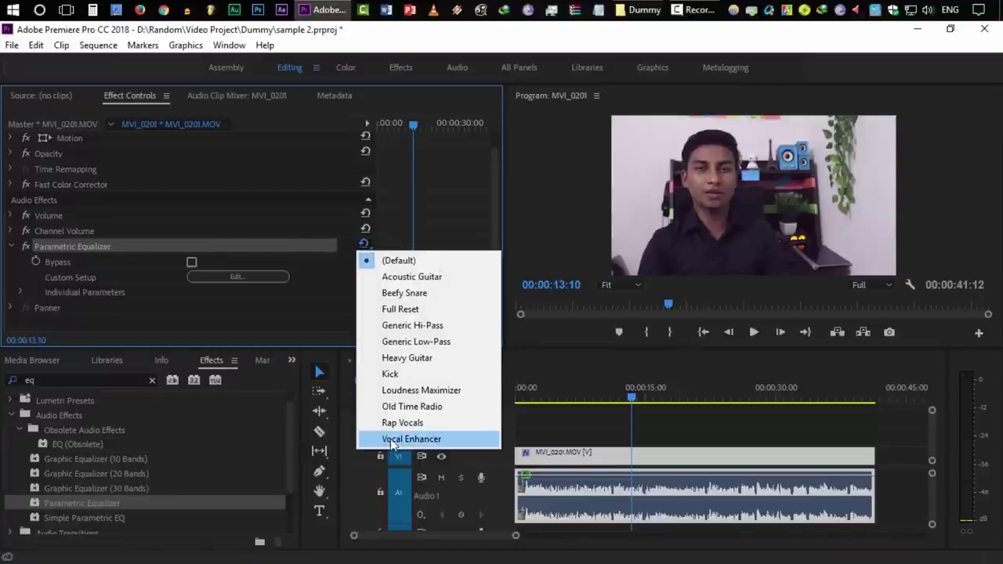
{"action": "left_click", "coordinate": [417, 440]}
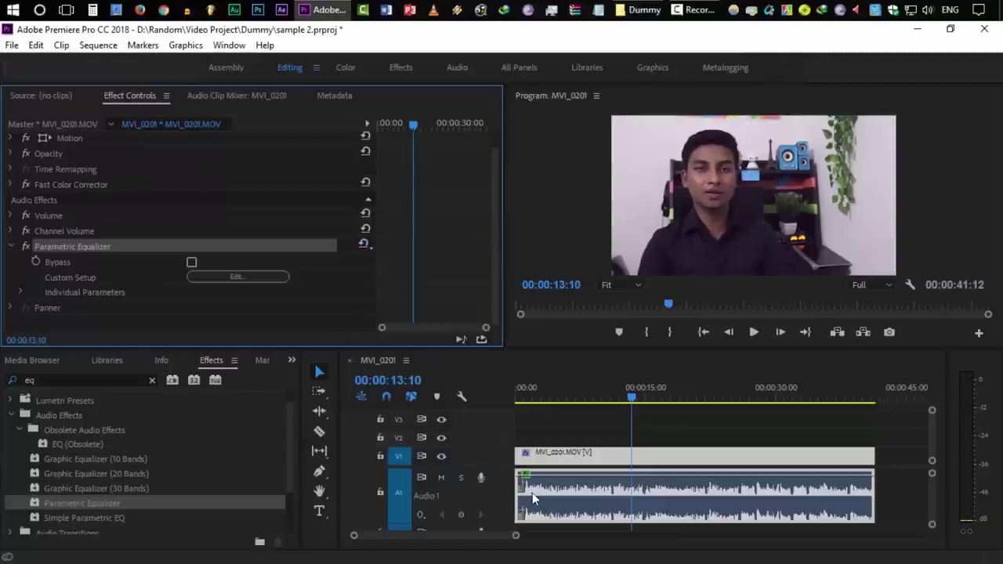
{"action": "left_click", "coordinate": [559, 397]}
{"action": "key", "text": "space"}
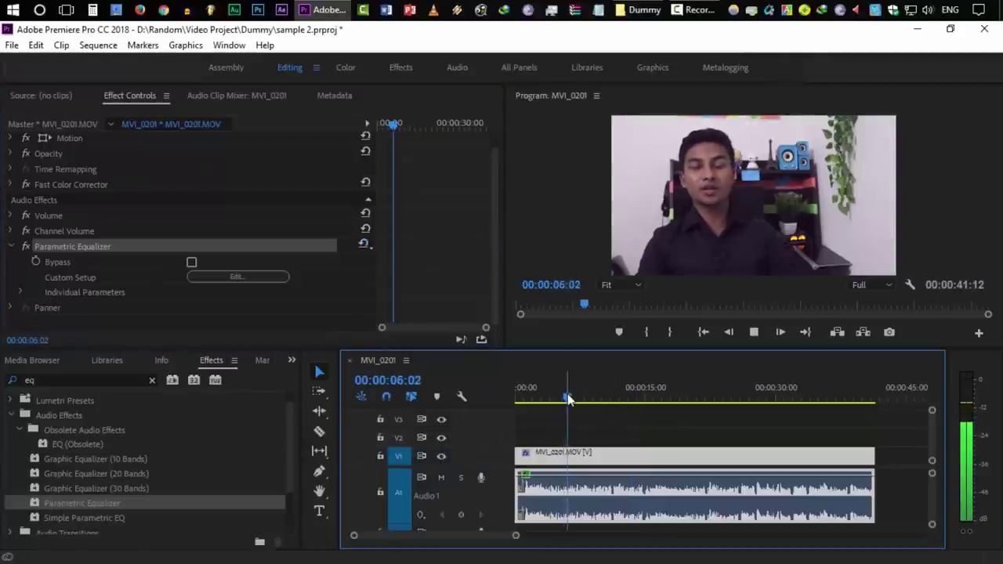
{"action": "left_click", "coordinate": [191, 262]}
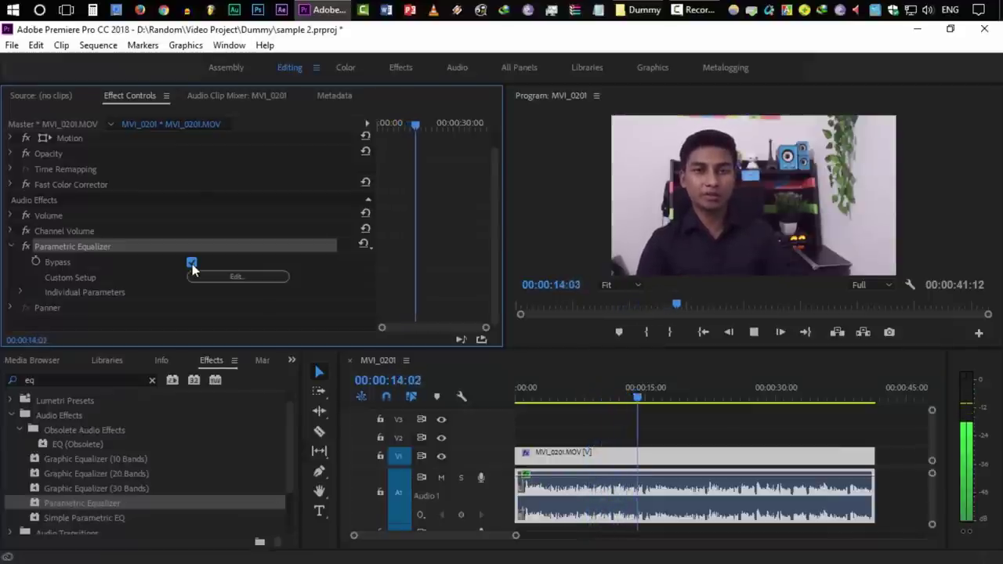
{"action": "left_click", "coordinate": [192, 263]}
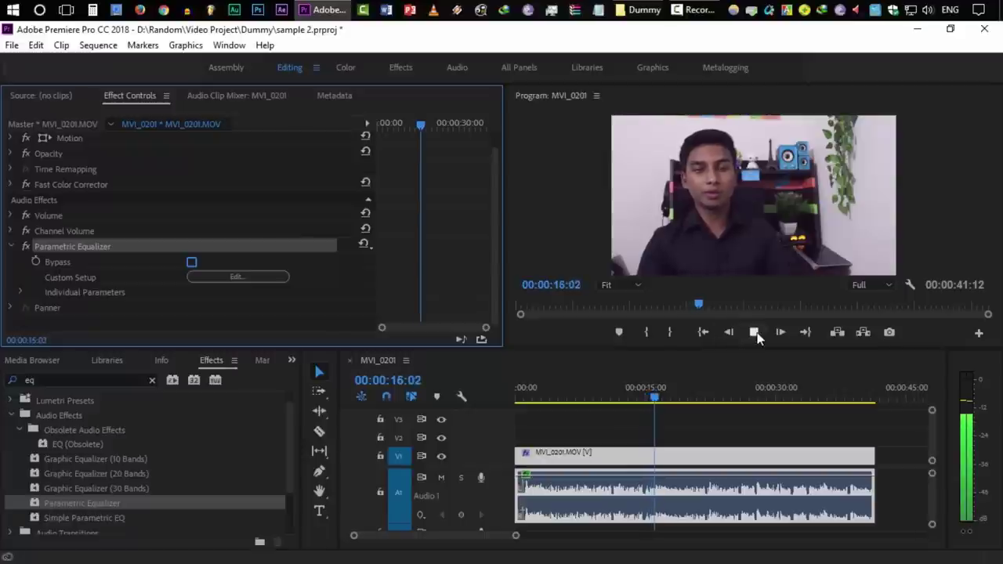
{"action": "key", "text": "space"}
{"action": "left_click", "coordinate": [192, 264]}
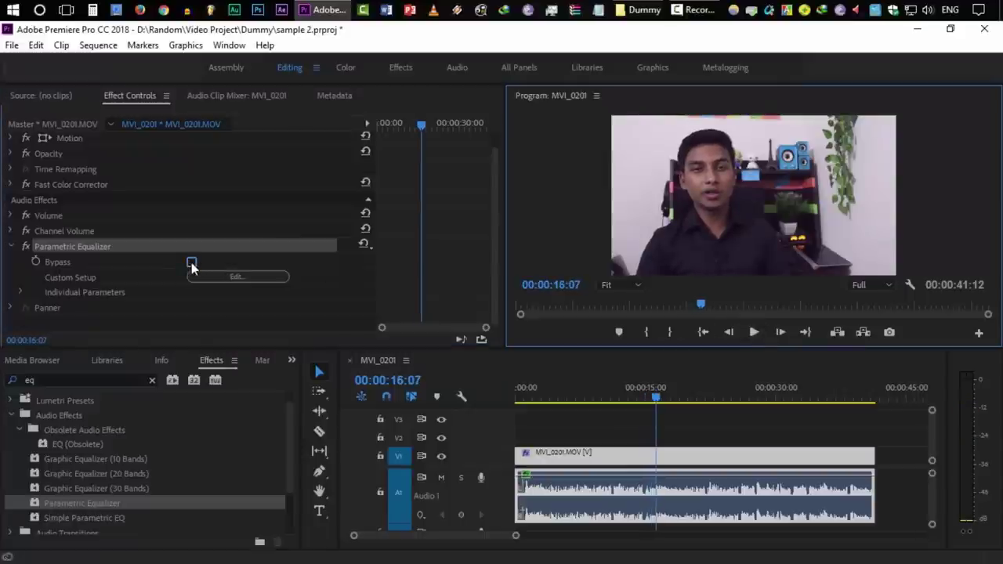
{"action": "left_click", "coordinate": [192, 264]}
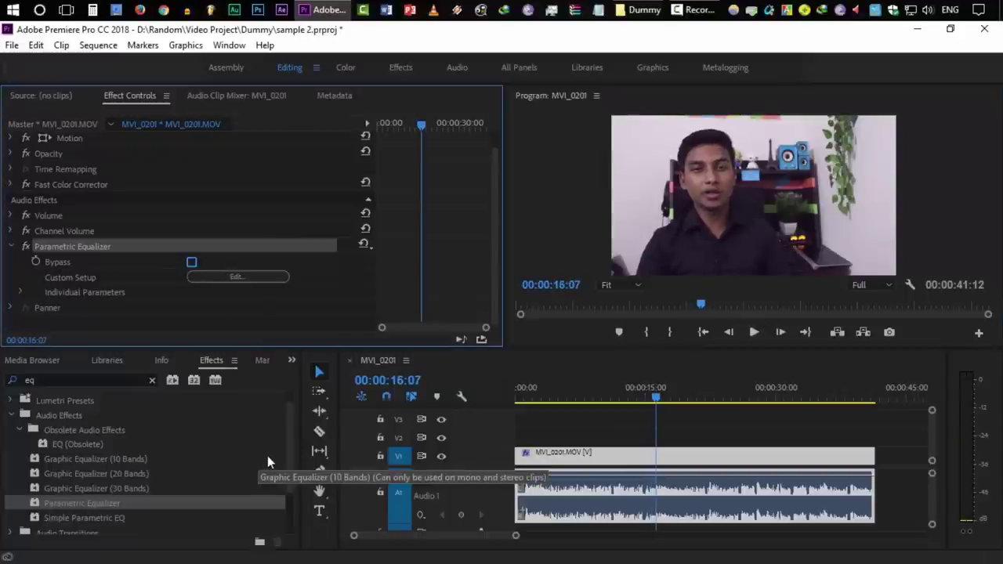
{"action": "left_click", "coordinate": [588, 398]}
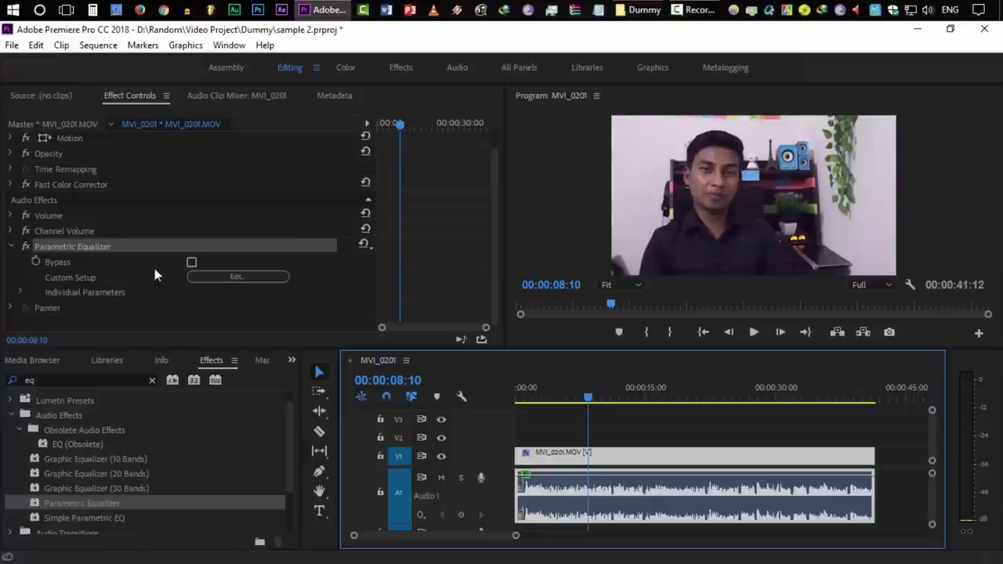
{"action": "left_click", "coordinate": [364, 244]}
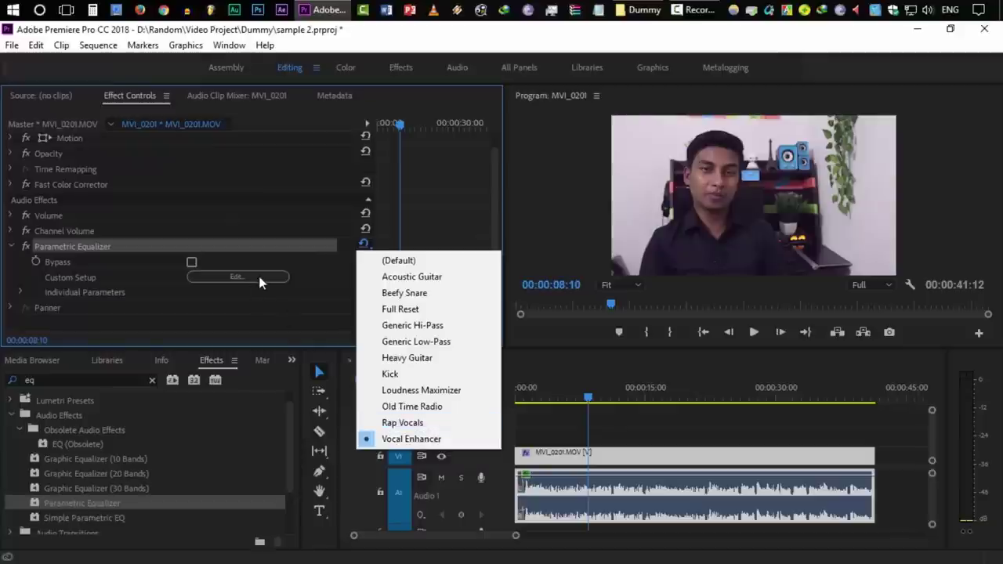
{"action": "left_click", "coordinate": [234, 280]}
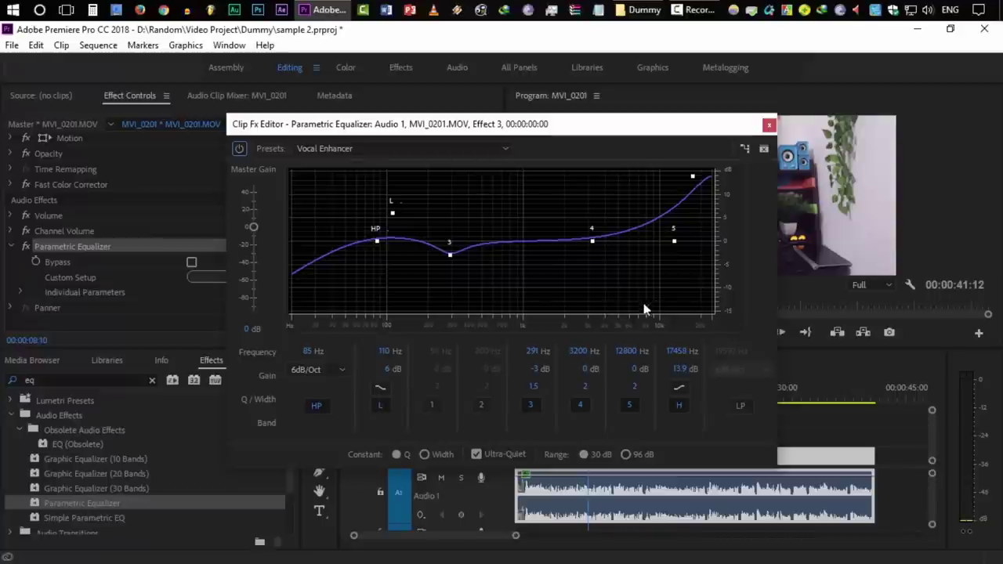
{"action": "left_click_drag", "start_coordinate": [502, 124], "coordinate": [474, 110]}
{"action": "left_click", "coordinate": [475, 133]}
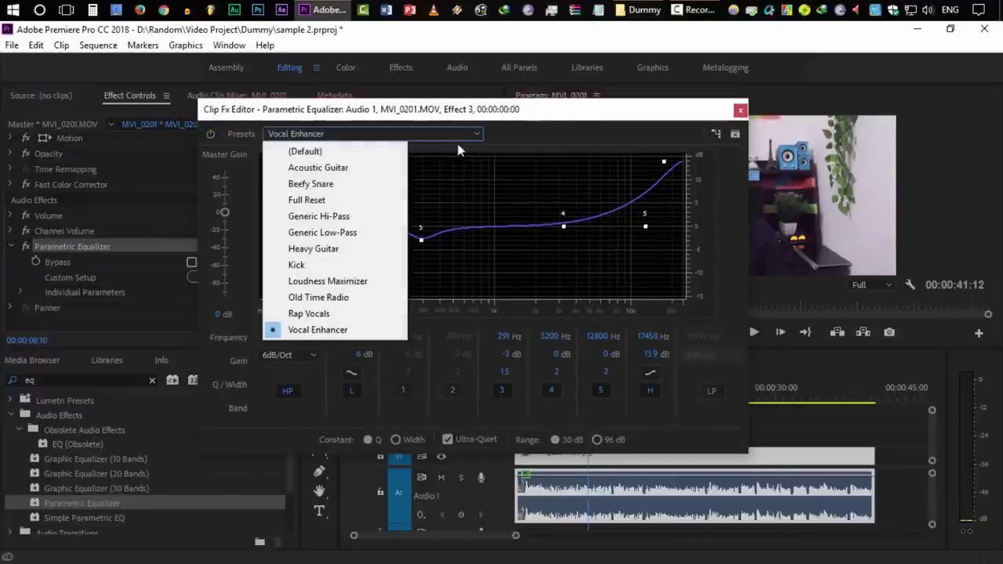
{"action": "left_click", "coordinate": [539, 108]}
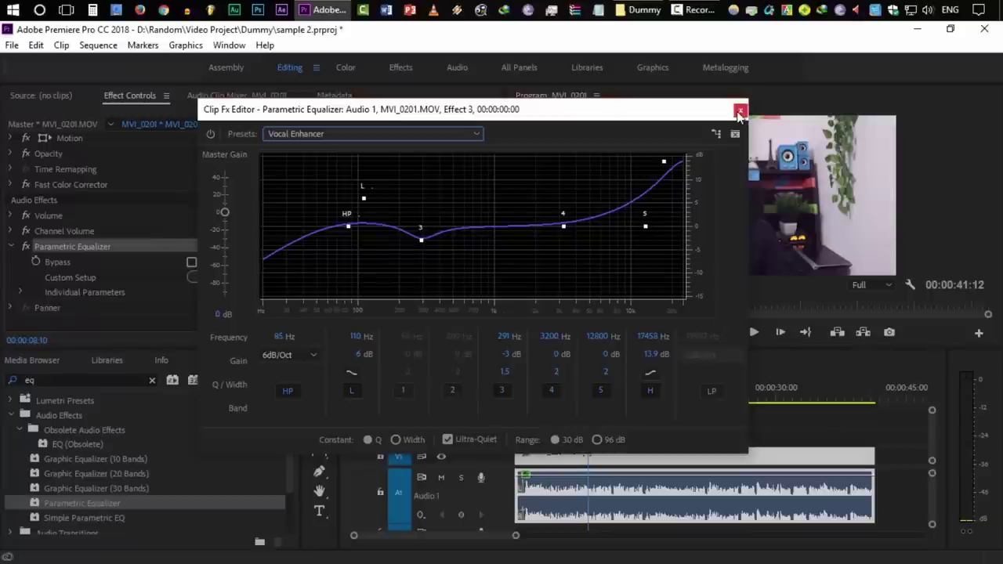
{"action": "left_click", "coordinate": [739, 112]}
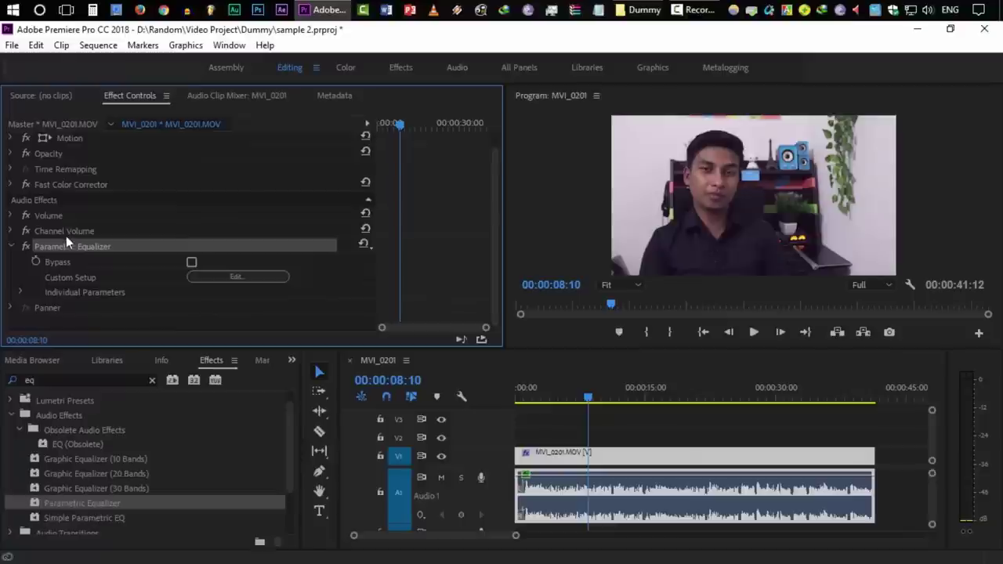
Apply DeNoiser (Obsolete) from a 'denoiser' search, accepting Adaptive Noise Reduction instead, and show its presets.
{"action": "left_click", "coordinate": [12, 248]}
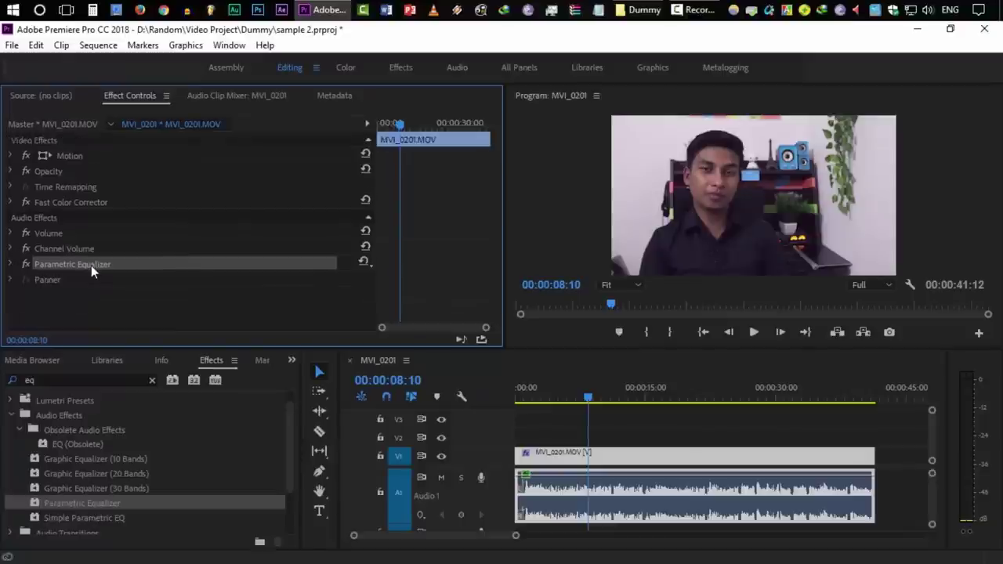
{"action": "left_click", "coordinate": [152, 380]}
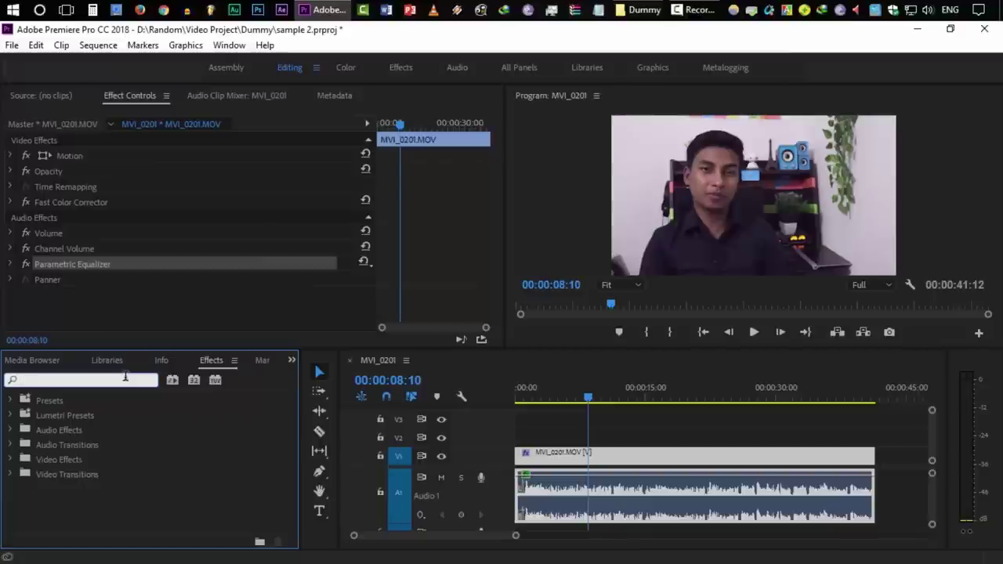
{"action": "type", "text": "denoiser"}
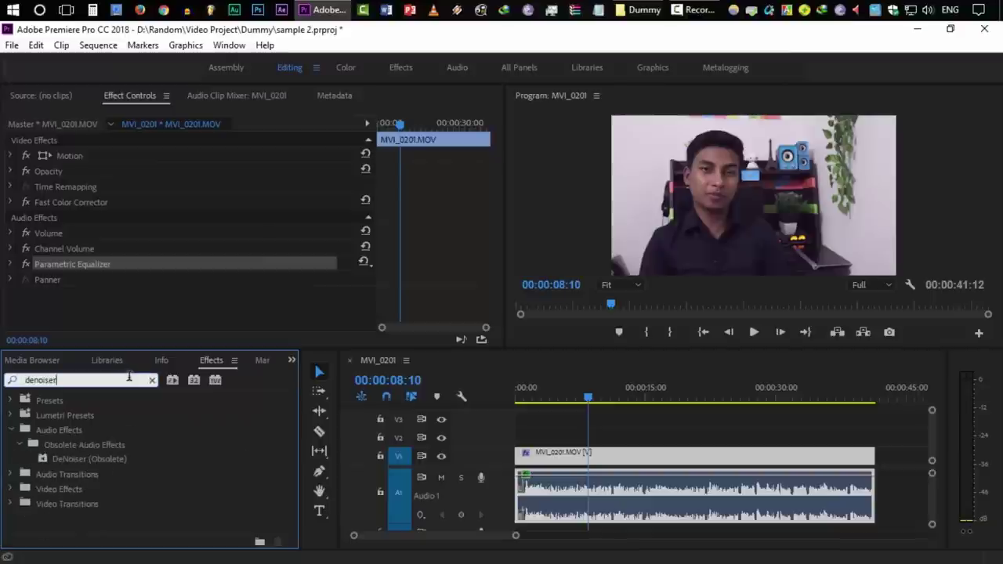
{"action": "left_click", "coordinate": [83, 462]}
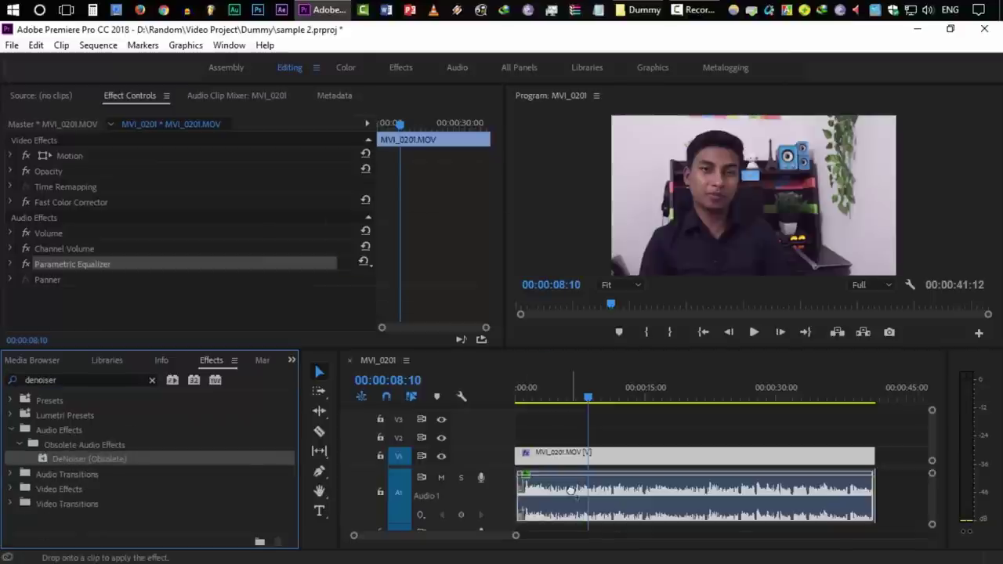
{"action": "left_click_drag", "start_coordinate": [83, 462], "coordinate": [572, 493]}
{"action": "left_click", "coordinate": [574, 347]}
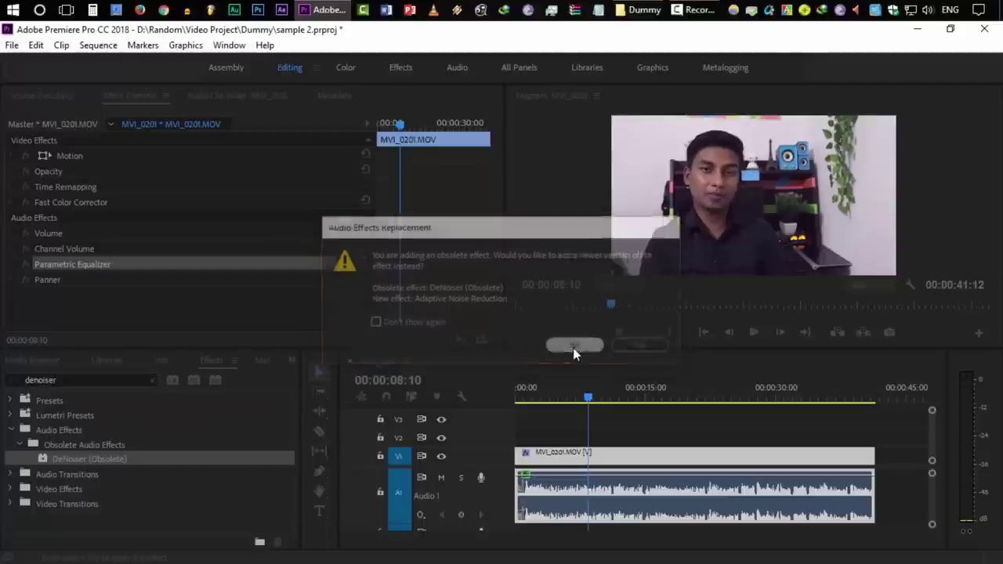
{"action": "left_click", "coordinate": [77, 282]}
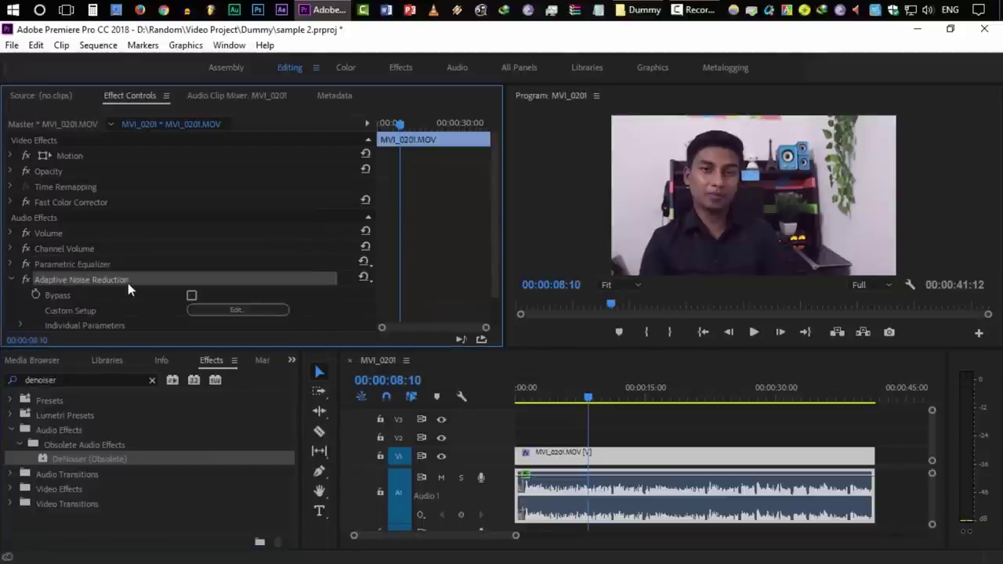
{"action": "scroll", "coordinate": [122, 275], "scroll_direction": "down", "scroll_amount": 1}
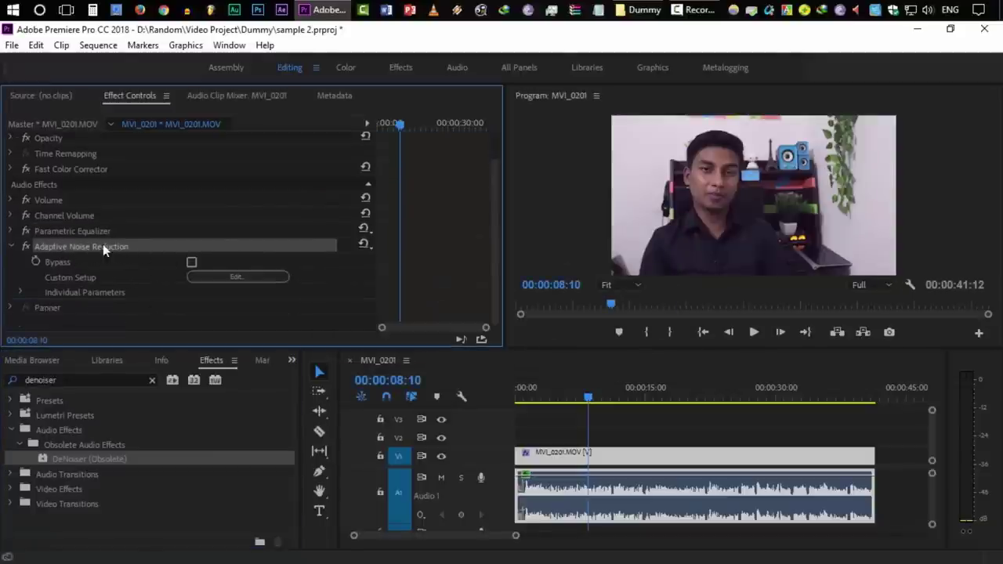
{"action": "left_click", "coordinate": [363, 244]}
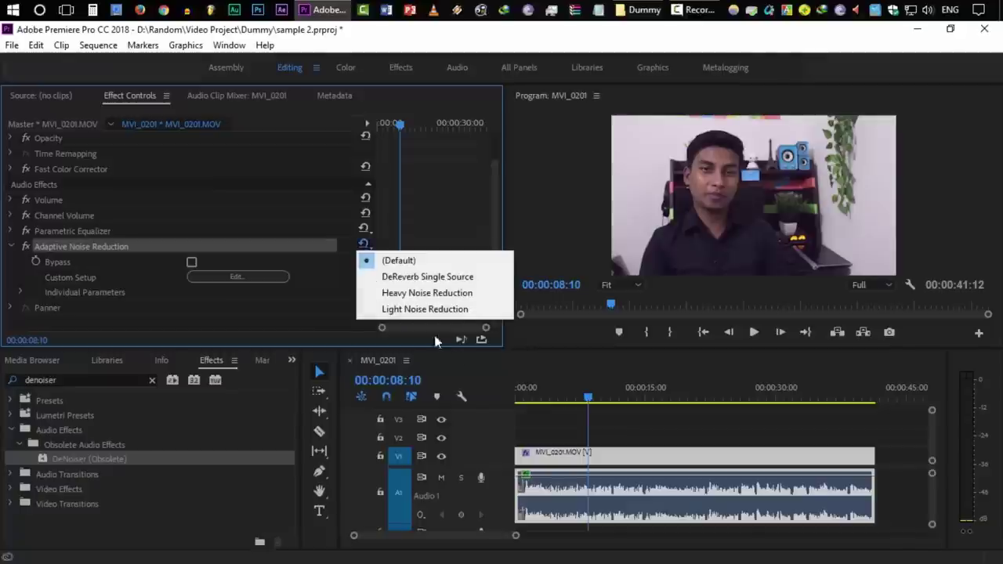
Keep the default noise reduction and audition the clip from 00:00:04:19.
{"action": "left_click", "coordinate": [400, 261]}
{"action": "left_click", "coordinate": [556, 387]}
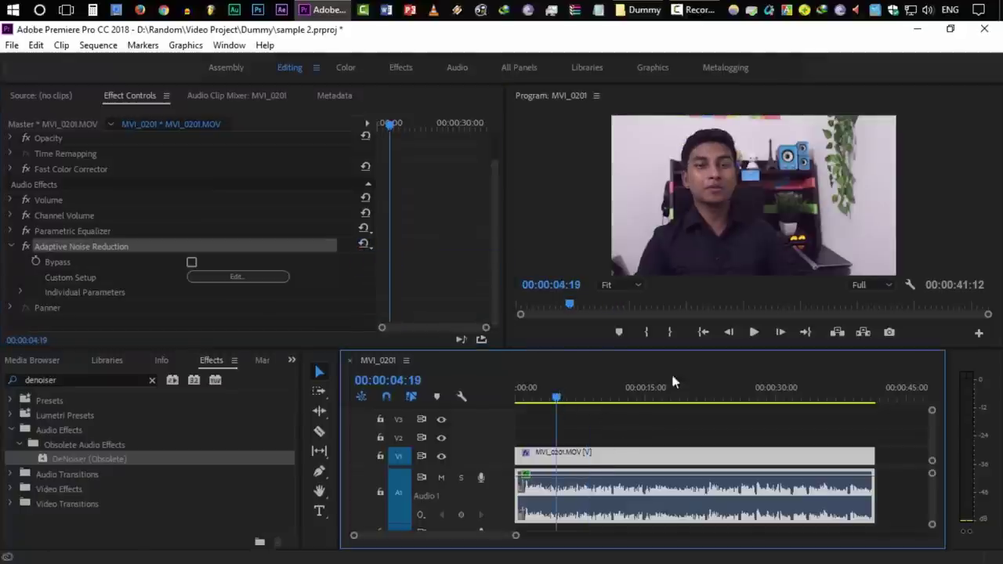
{"action": "left_click", "coordinate": [752, 332]}
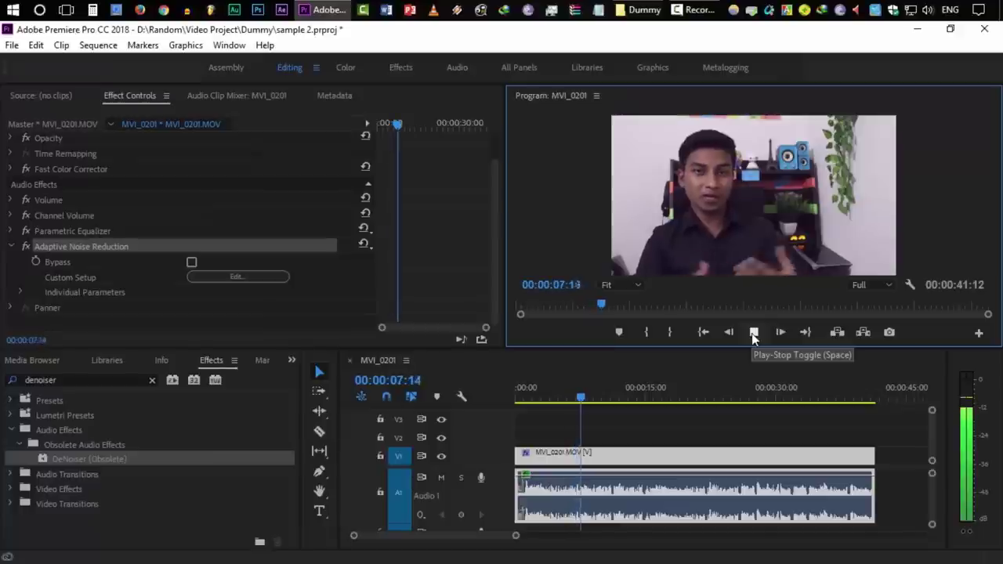
{"action": "left_click", "coordinate": [752, 333]}
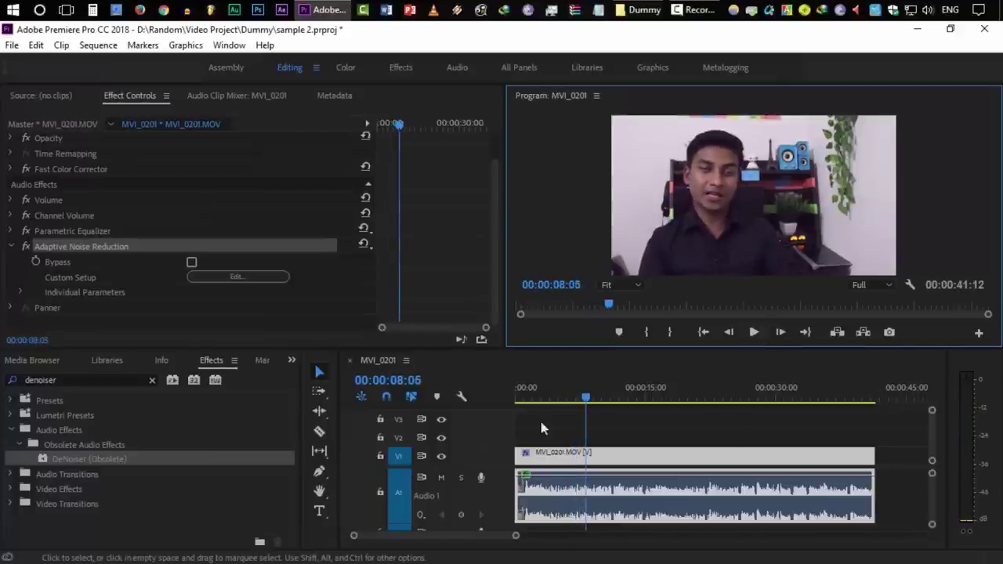
Apply the Heavy Noise Reduction preset and play the clip to hear it.
{"action": "left_click", "coordinate": [364, 243]}
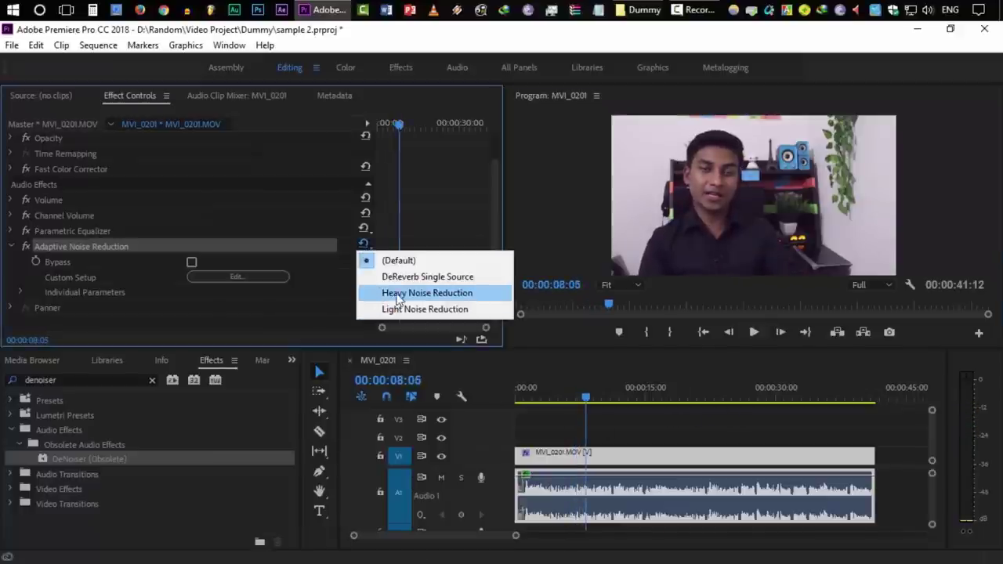
{"action": "left_click", "coordinate": [387, 293]}
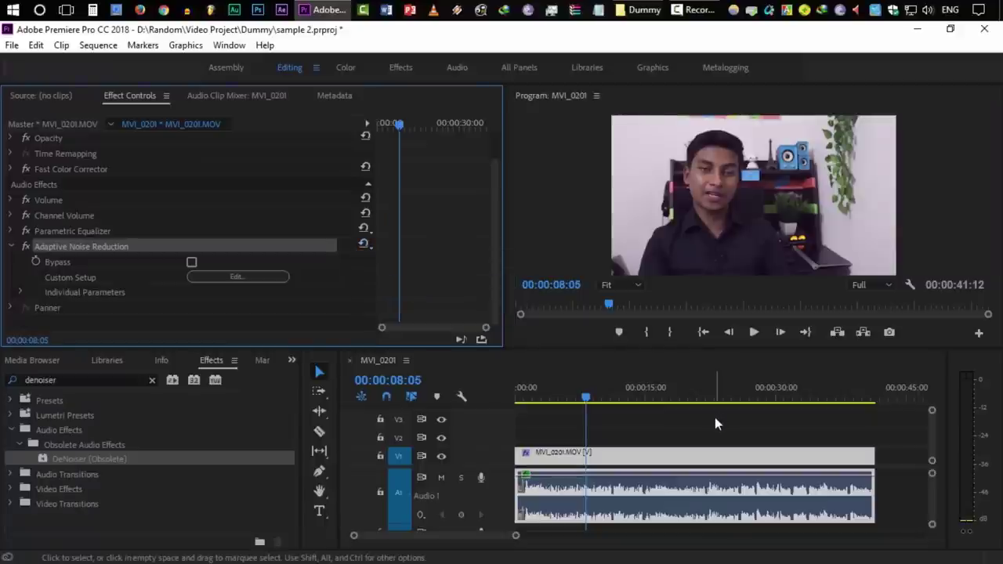
{"action": "key", "text": "space"}
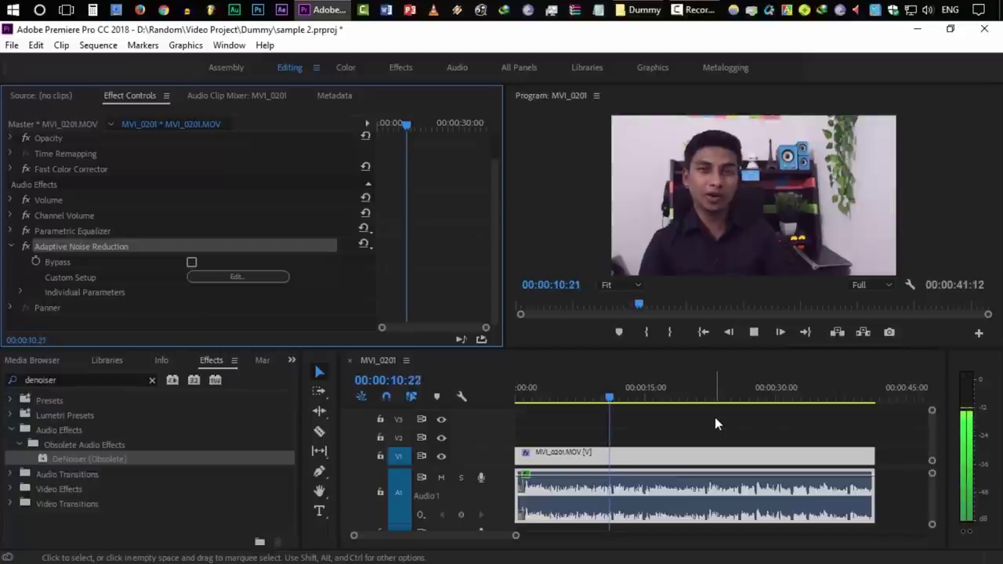
{"action": "key", "text": "space"}
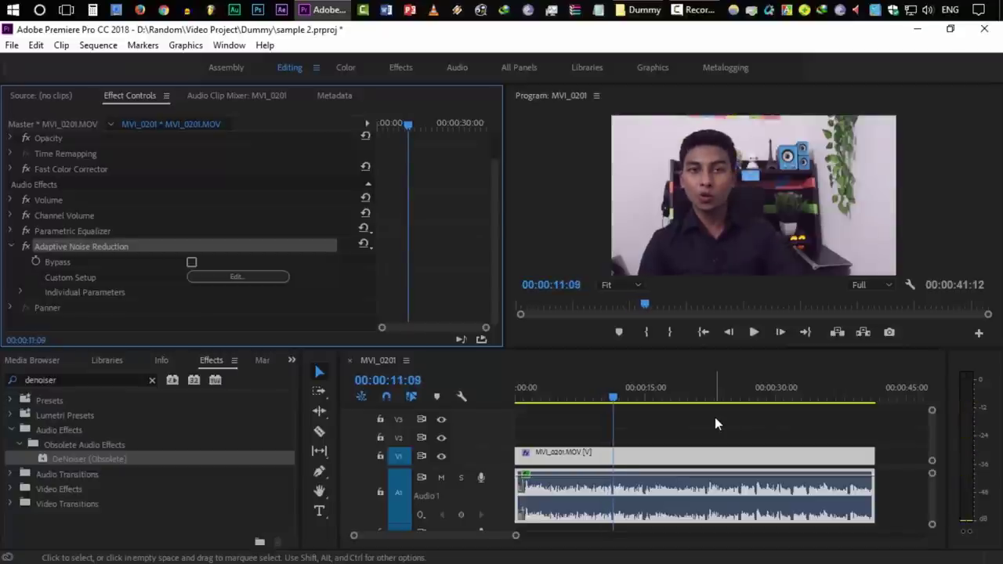
Switch to a different noise reduction preset and collapse Adaptive Noise Reduction.
{"action": "left_click", "coordinate": [363, 244]}
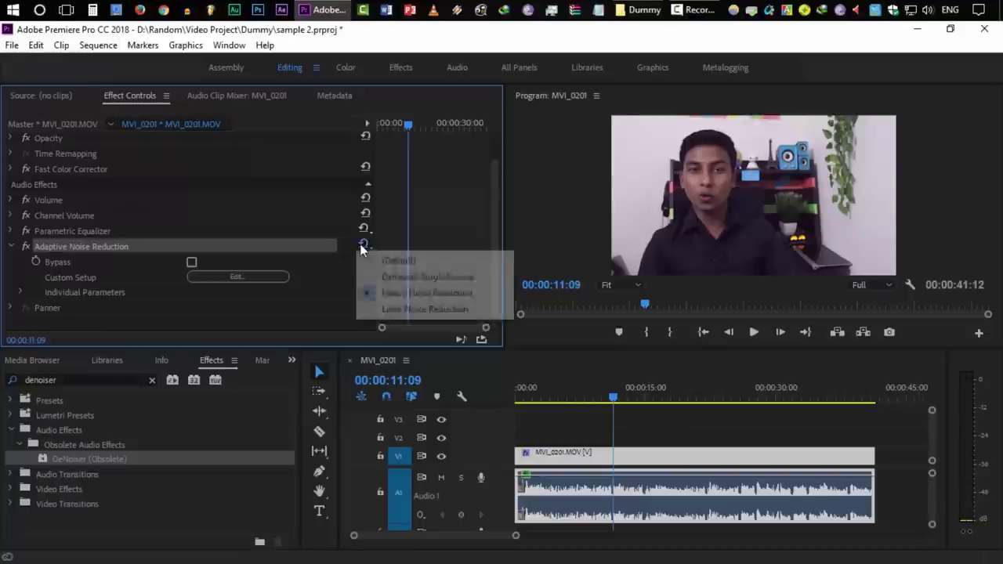
{"action": "left_click", "coordinate": [421, 308]}
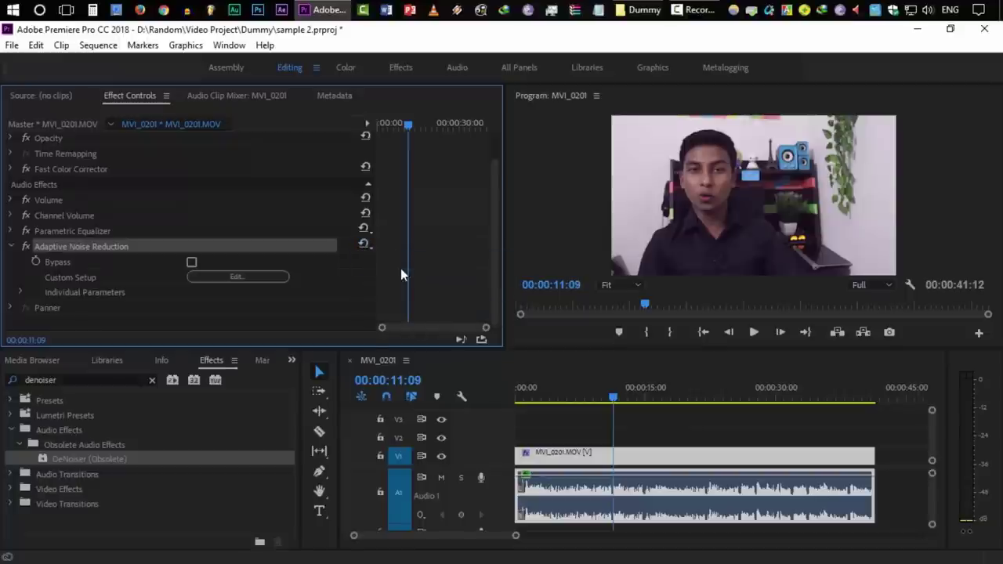
{"action": "left_click", "coordinate": [11, 247]}
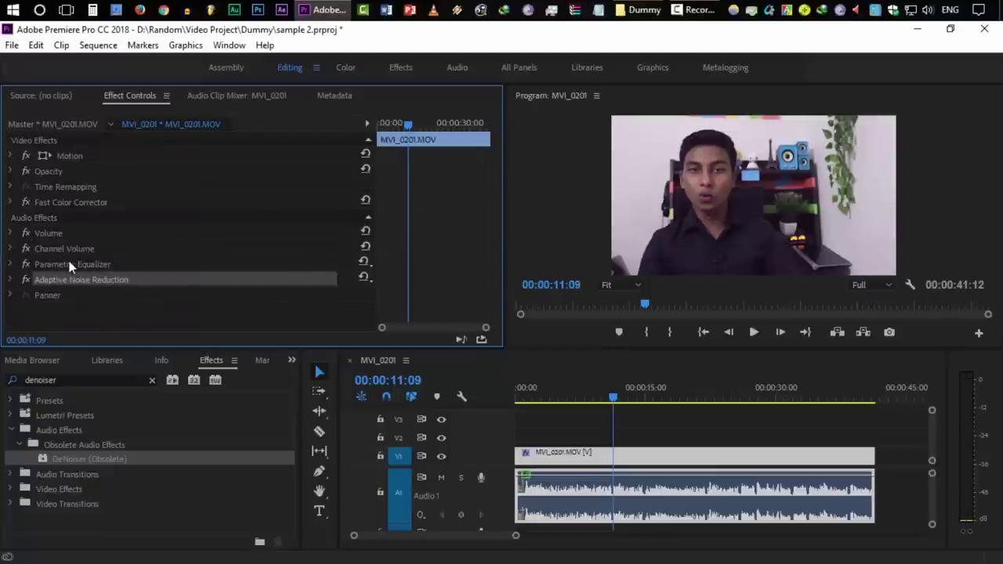
{"action": "left_click", "coordinate": [70, 267]}
{"action": "left_click", "coordinate": [75, 280]}
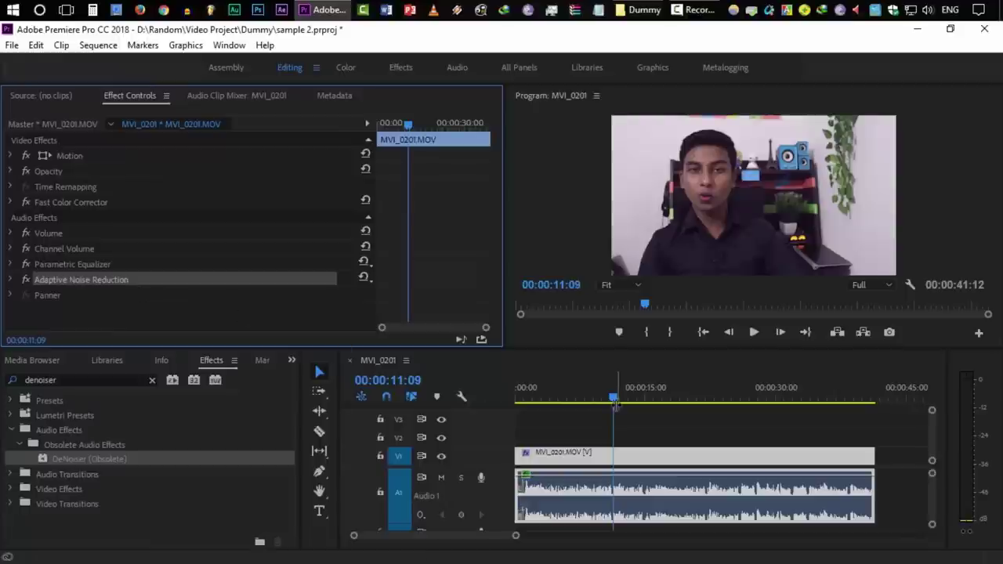
{"action": "left_click", "coordinate": [578, 398]}
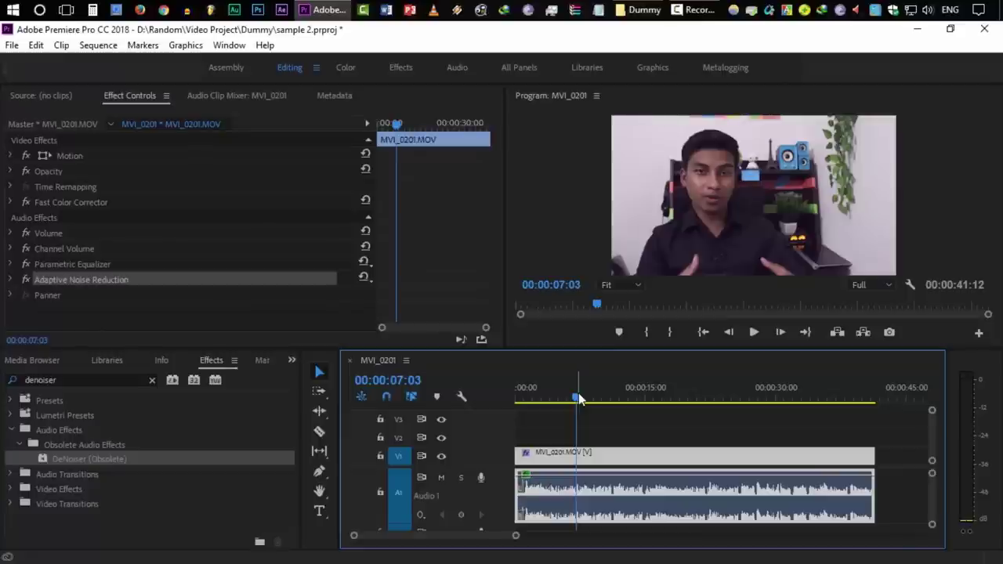
{"action": "left_click", "coordinate": [152, 380]}
Search 'reve' and apply Reverb (Obsolete) to the clip, accepting Studio Reverb instead.
{"action": "left_click", "coordinate": [127, 382]}
{"action": "type", "text": "reve"}
{"action": "left_click_drag", "start_coordinate": [78, 459], "coordinate": [607, 488]}
{"action": "left_click", "coordinate": [576, 347]}
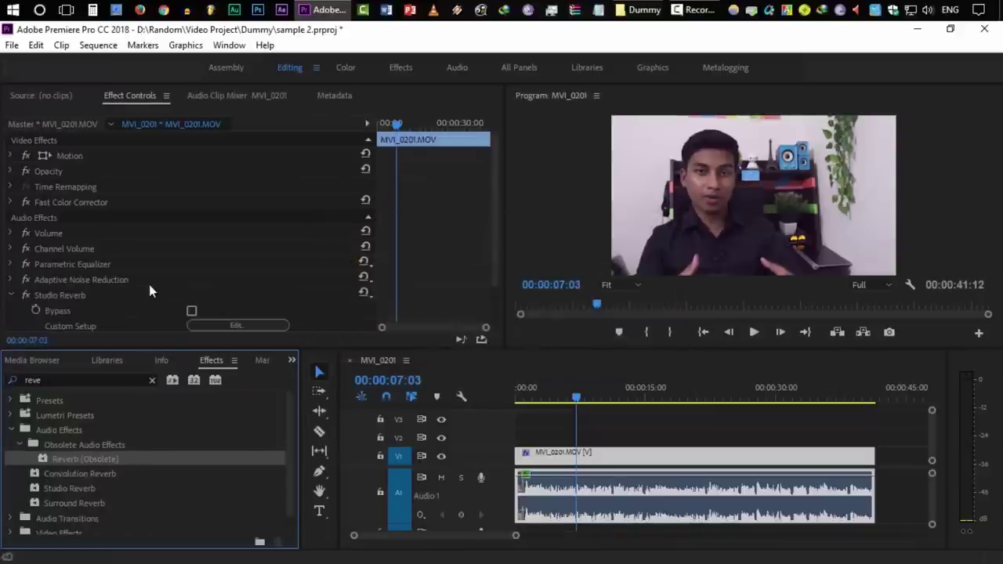
Select Studio Reverb, browse its presets without changing them, and start playback.
{"action": "scroll", "coordinate": [137, 286], "scroll_direction": "down", "scroll_amount": 2}
{"action": "left_click", "coordinate": [139, 246]}
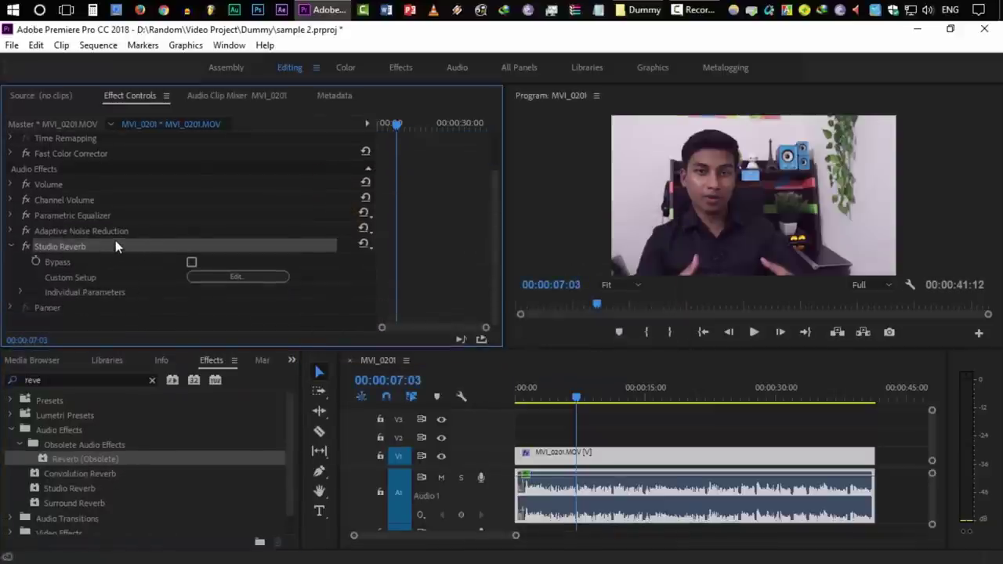
{"action": "left_click", "coordinate": [362, 246]}
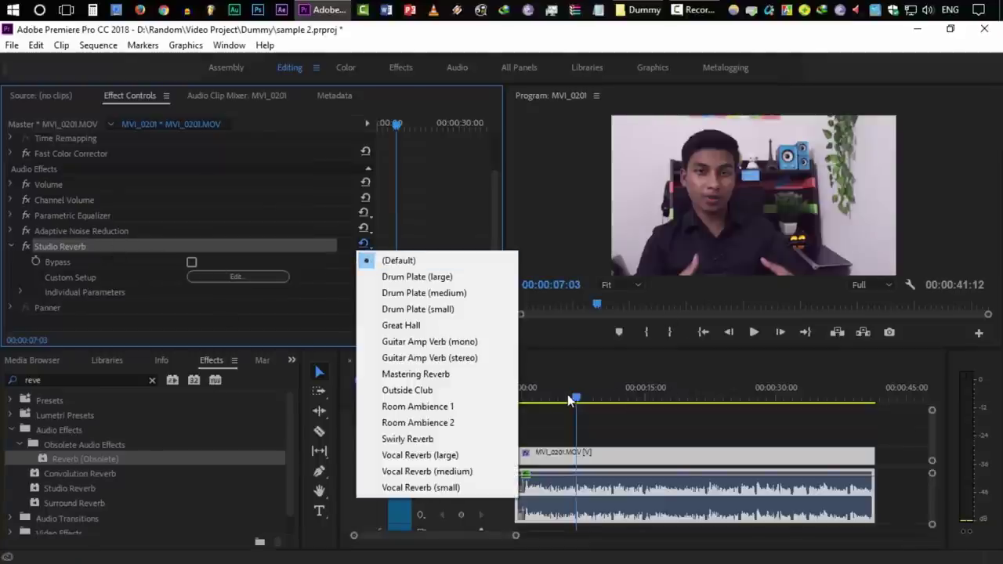
{"action": "left_click", "coordinate": [544, 398]}
{"action": "key", "text": "space"}
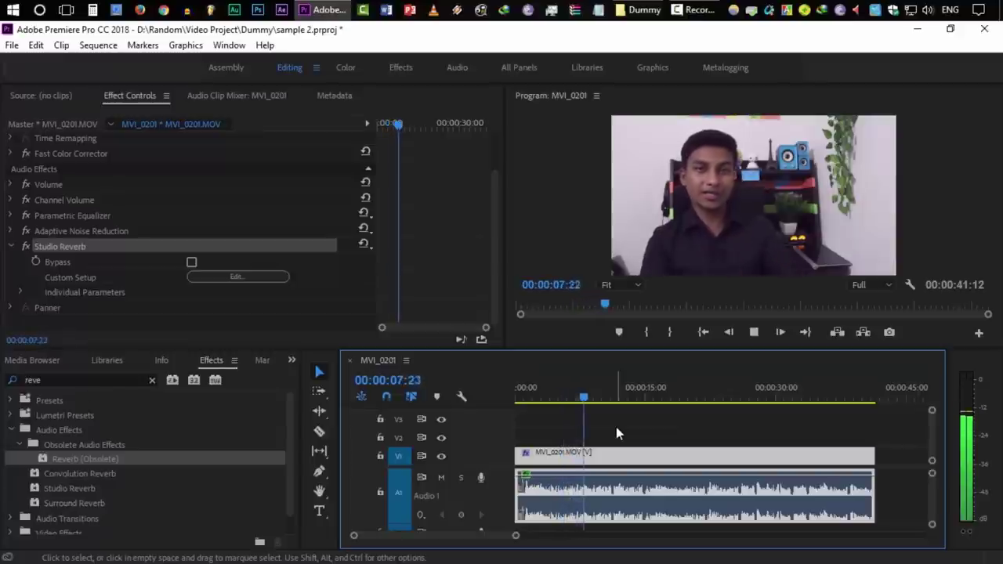
Apply the Great Hall preset to Studio Reverb and preview from 00:00:05:15.
{"action": "key", "text": "space"}
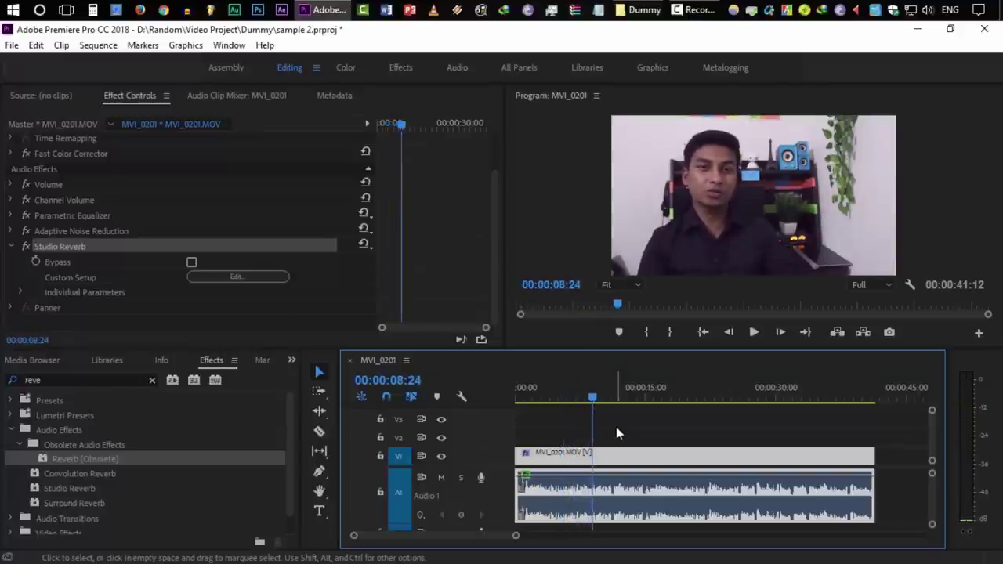
{"action": "left_click", "coordinate": [365, 246]}
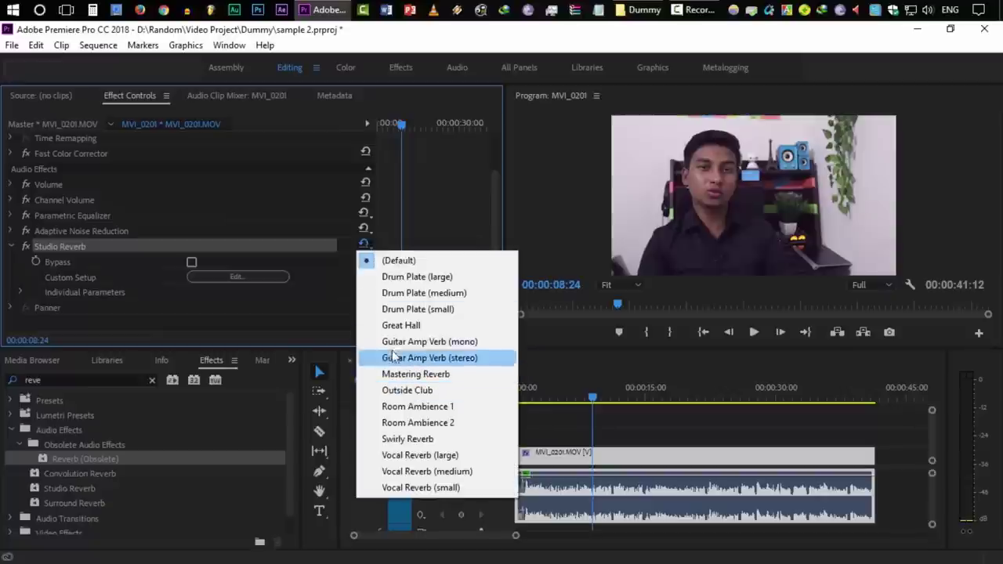
{"action": "left_click", "coordinate": [469, 325]}
{"action": "left_click", "coordinate": [566, 397]}
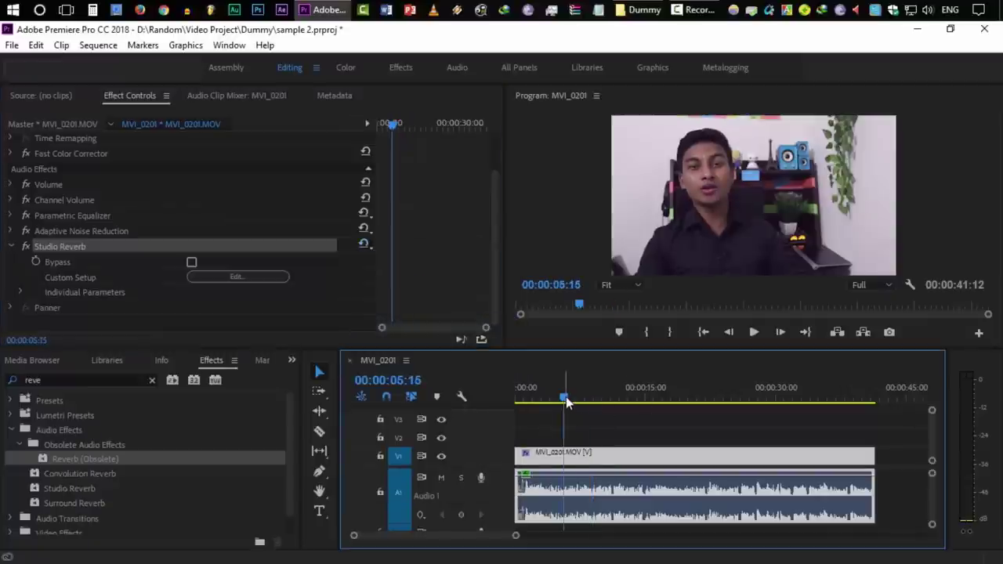
{"action": "key", "text": "space"}
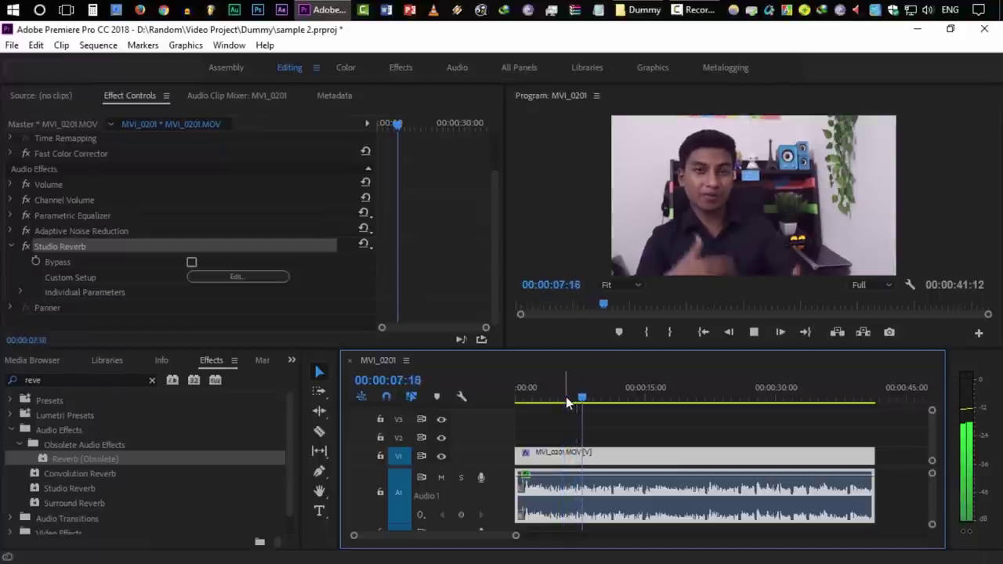
{"action": "key", "text": "space"}
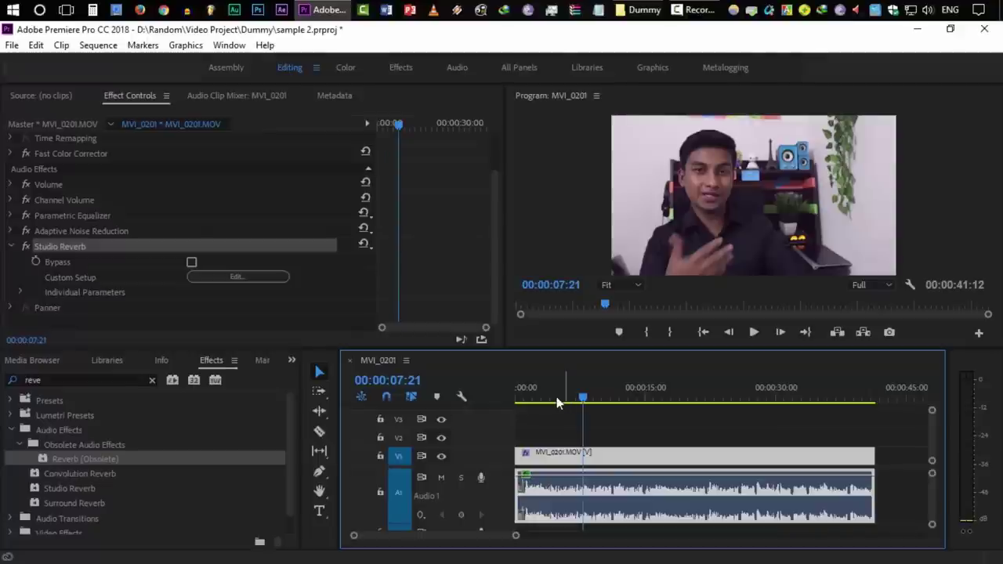
Toggle Studio Reverb's bypass and collapse its settings.
{"action": "left_click", "coordinate": [357, 246]}
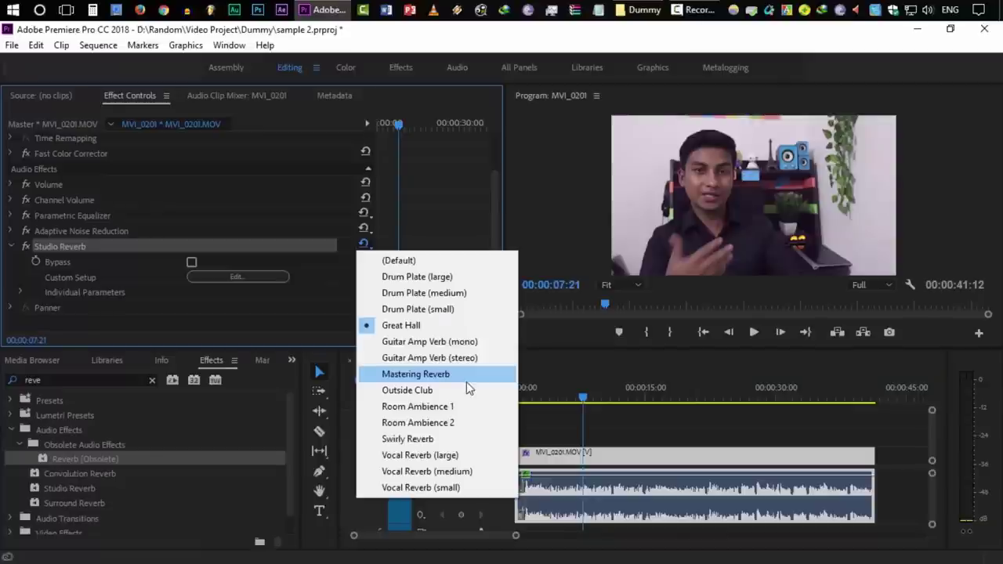
{"action": "left_click", "coordinate": [97, 248]}
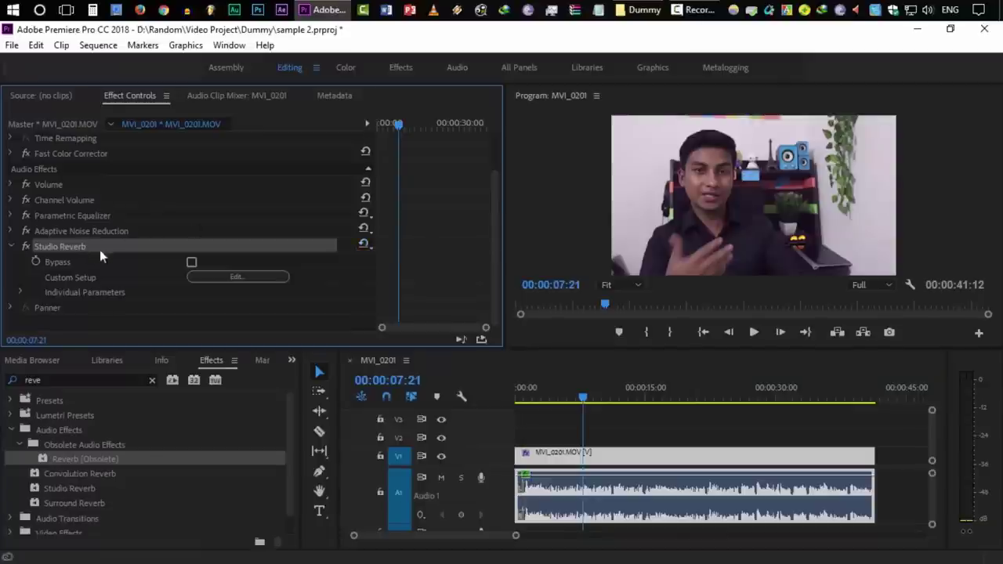
{"action": "left_click", "coordinate": [191, 263]}
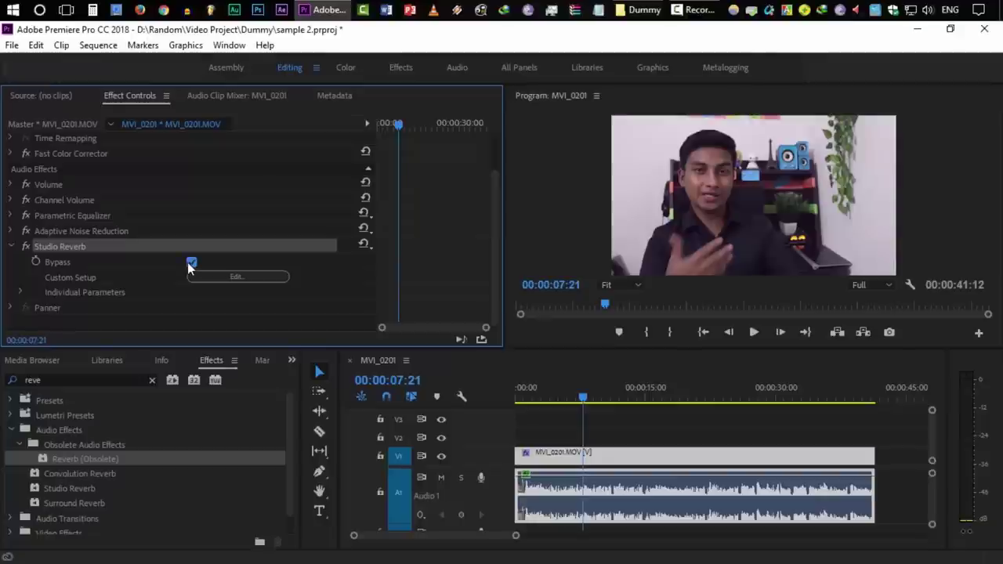
{"action": "left_click", "coordinate": [11, 247]}
Search the Effects panel for 'delay' and apply the Delay audio effect to MVI_0201.MOV.
{"action": "left_click", "coordinate": [152, 380]}
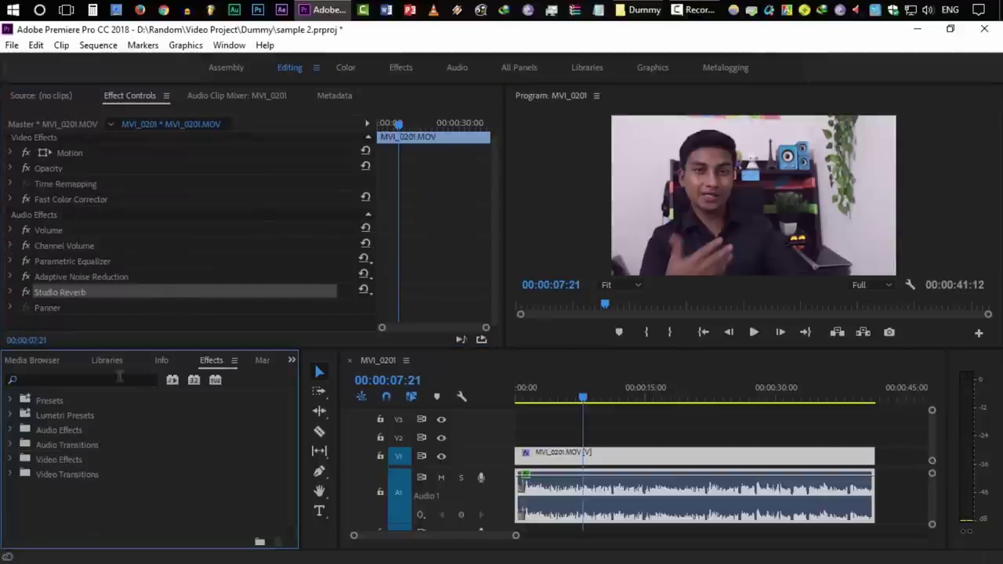
{"action": "left_click", "coordinate": [105, 377]}
{"action": "type", "text": "delay"}
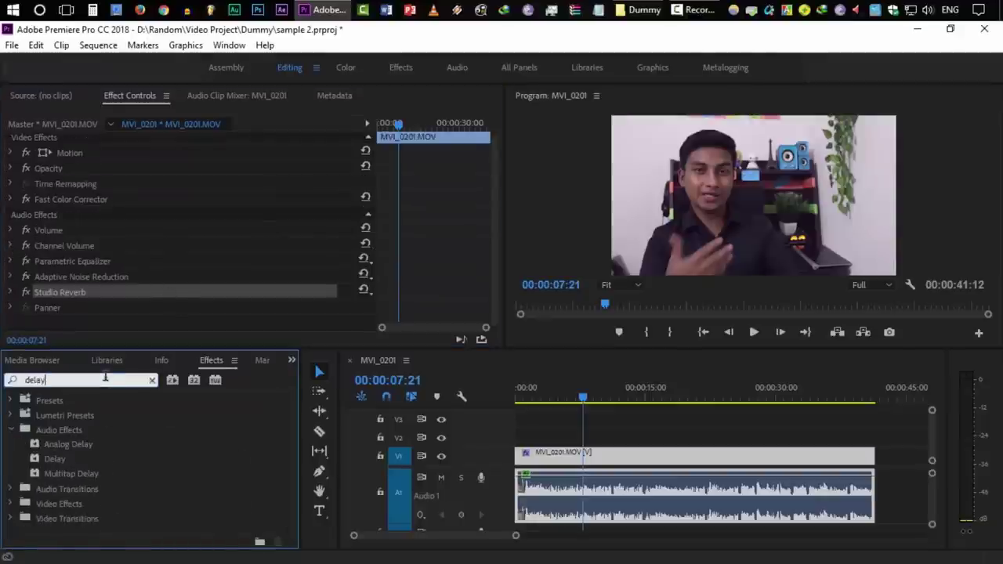
{"action": "left_click_drag", "start_coordinate": [55, 459], "coordinate": [611, 509]}
Preview the Delay from 00:00:05:15, then show its settings in Effect Controls.
{"action": "left_click", "coordinate": [565, 397]}
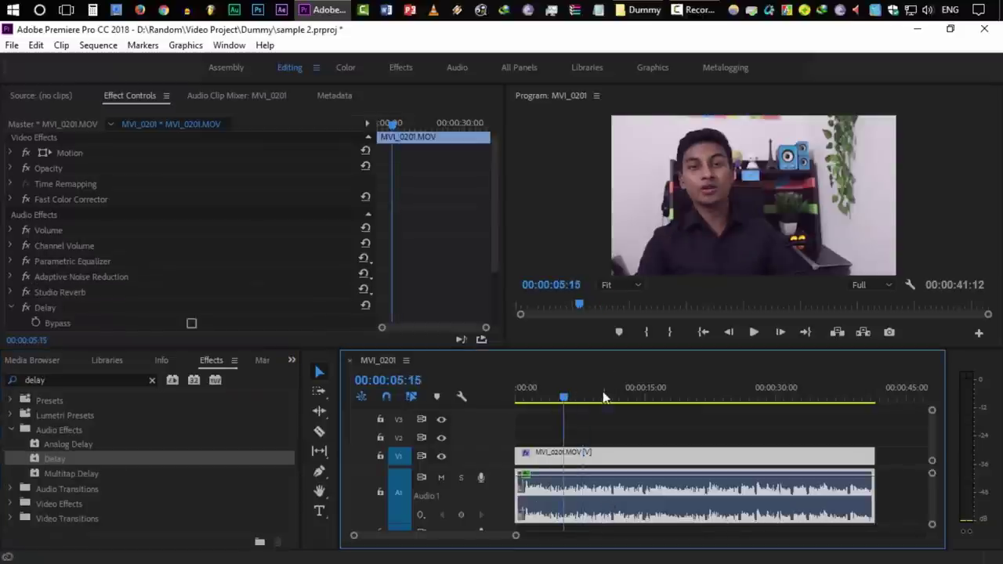
{"action": "scroll", "coordinate": [329, 271], "scroll_direction": "down", "scroll_amount": 2}
{"action": "left_click", "coordinate": [753, 333]}
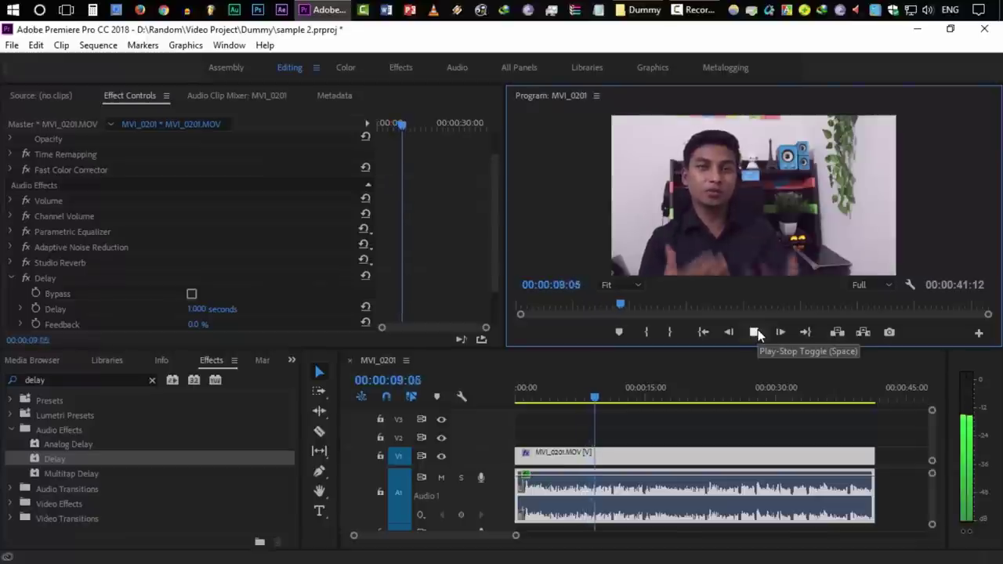
{"action": "left_click", "coordinate": [753, 333]}
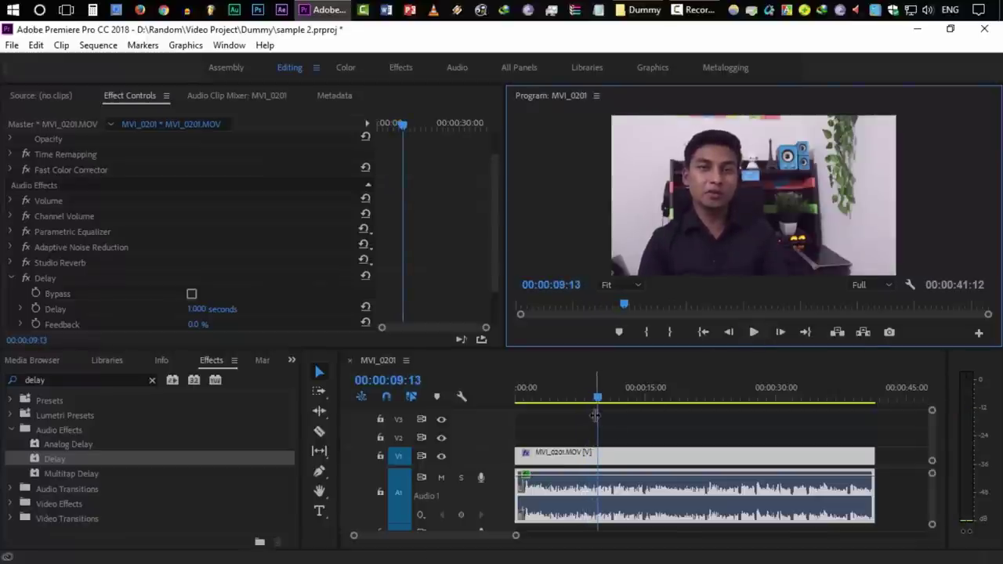
{"action": "left_click_drag", "start_coordinate": [495, 274], "coordinate": [493, 309]}
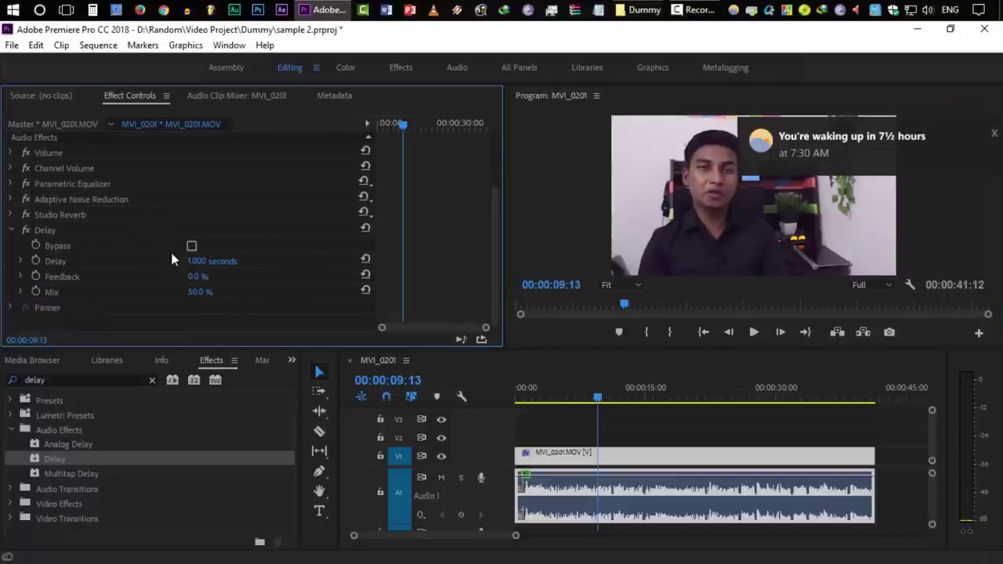
{"action": "left_click", "coordinate": [49, 230]}
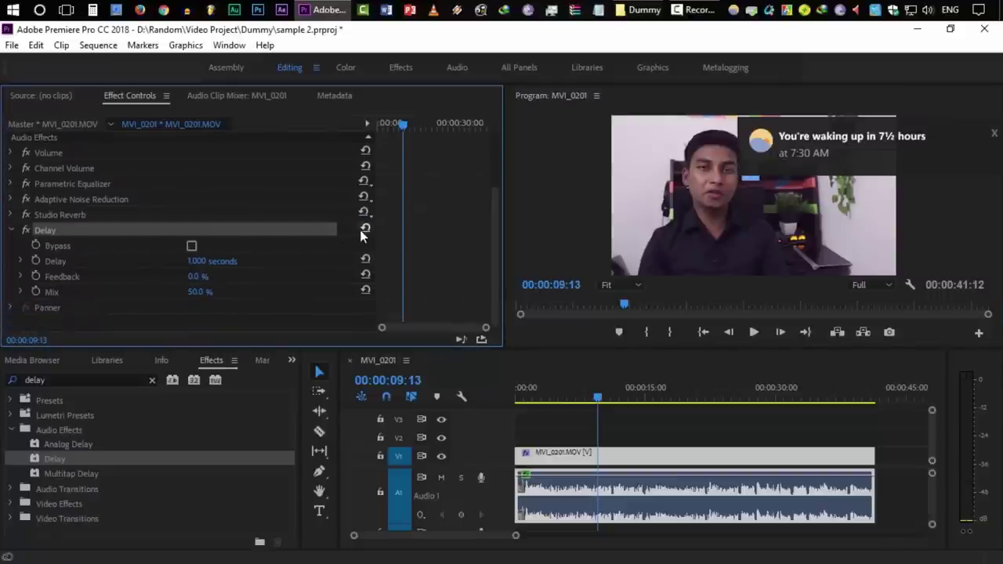
Set the Delay time to 0.300 seconds and raise Delay Feedback to 11%.
{"action": "left_click", "coordinate": [210, 261]}
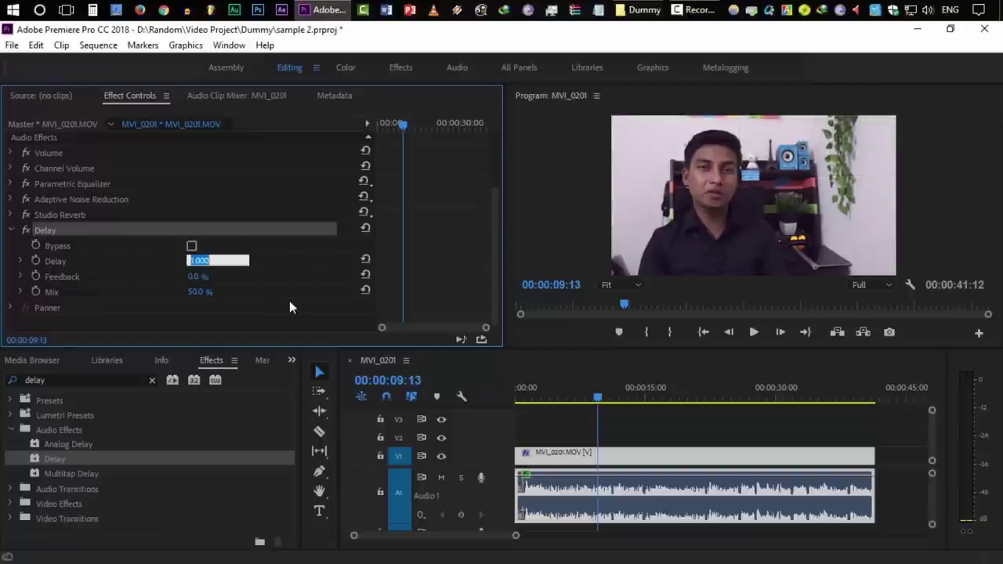
{"action": "type", "text": "0."}
{"action": "type", "text": "3"}
{"action": "key", "text": "Return"}
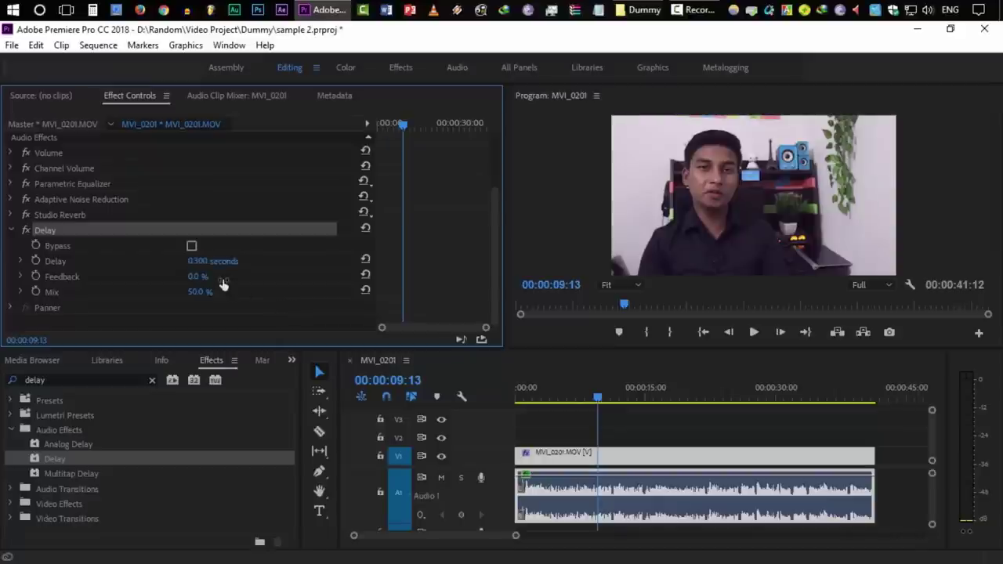
{"action": "left_click_drag", "start_coordinate": [196, 277], "coordinate": [192, 292]}
Play the clip and raise Delay Feedback to 54% while listening.
{"action": "left_click", "coordinate": [756, 337]}
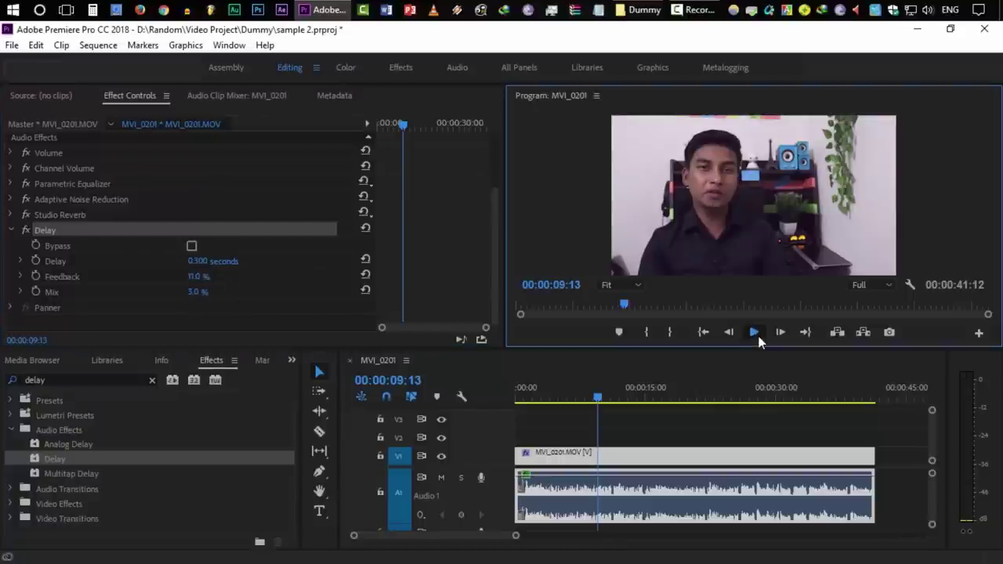
{"action": "left_click", "coordinate": [756, 333]}
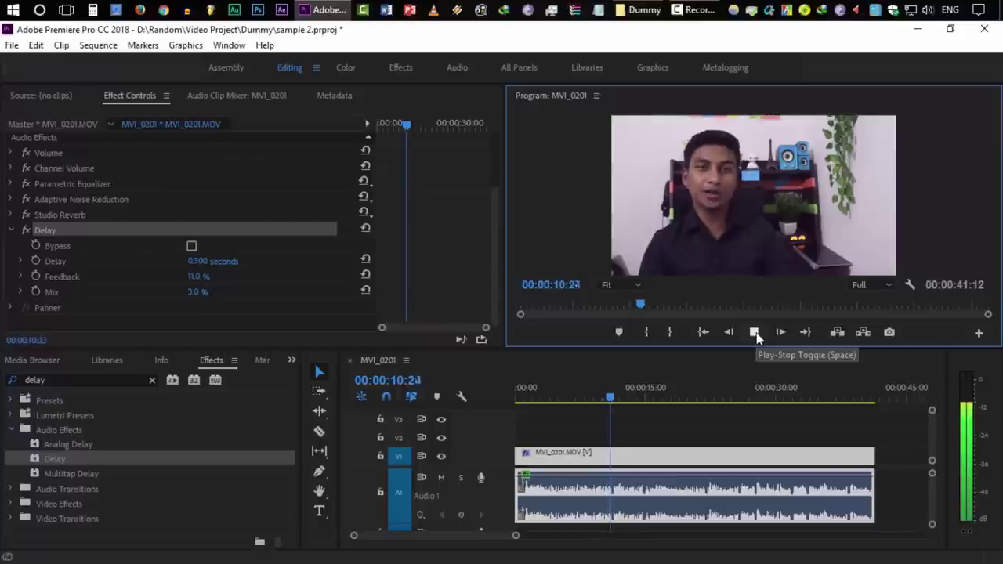
{"action": "mouse_move", "coordinate": [198, 292]}
{"action": "left_mouse_down"}
{"action": "mouse_move", "coordinate": [209, 292]}
{"action": "mouse_move", "coordinate": [197, 291]}
{"action": "left_mouse_up"}
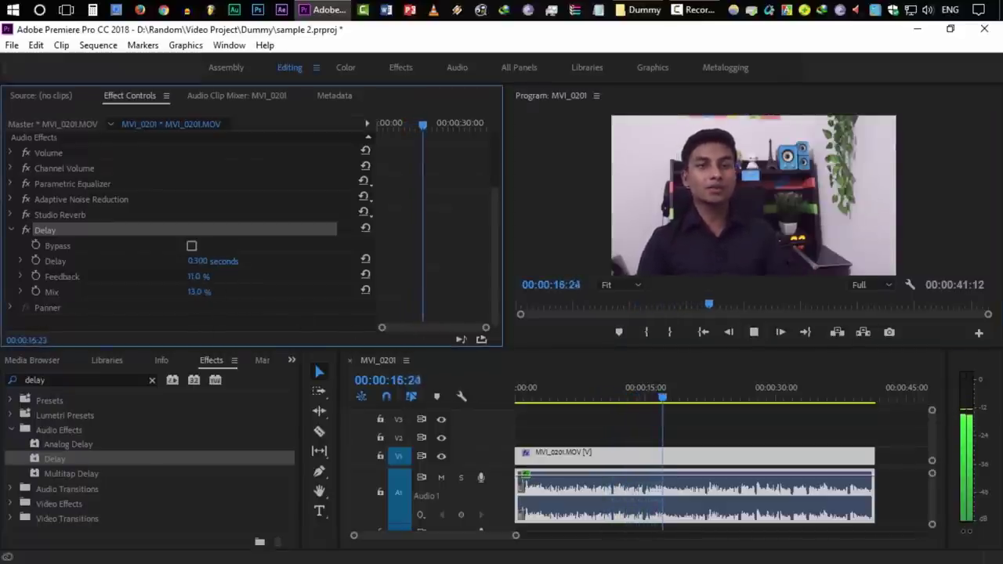
{"action": "left_click_drag", "start_coordinate": [198, 276], "coordinate": [219, 277]}
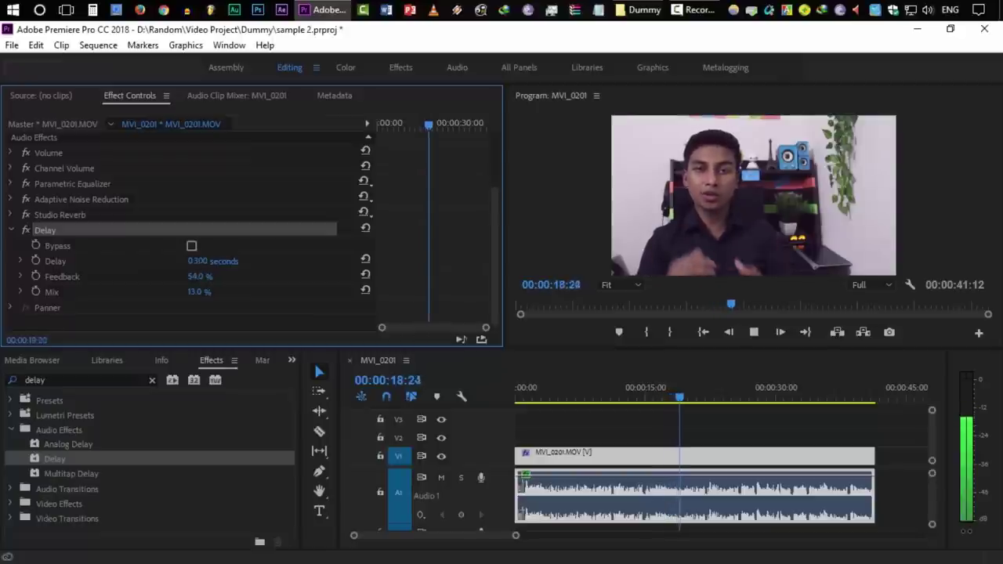
{"action": "left_click", "coordinate": [753, 332]}
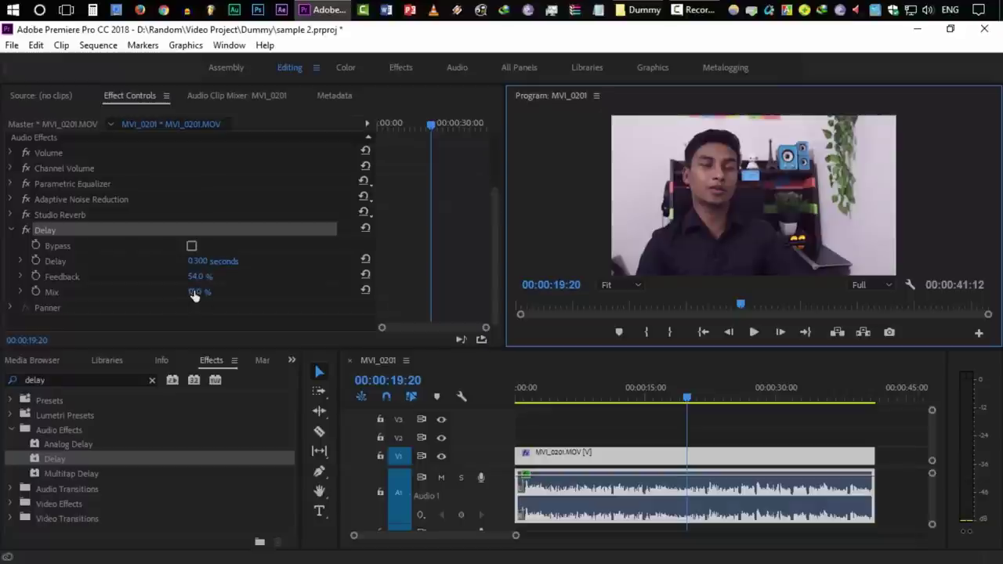
Set Delay Mix to 80% and return the playhead to 00:00:10:13.
{"action": "left_click", "coordinate": [201, 296]}
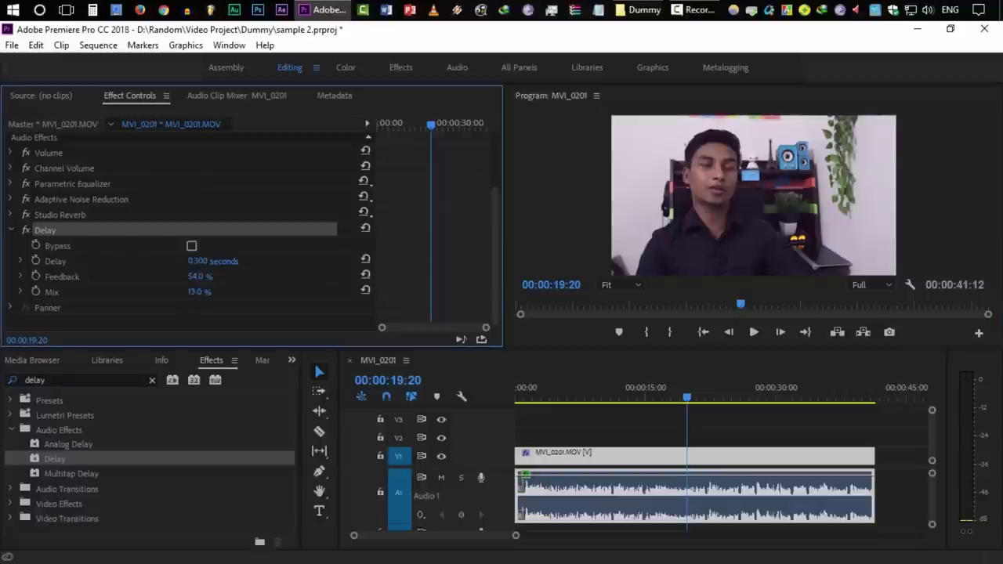
{"action": "type", "text": "58"}
{"action": "key", "text": "Return"}
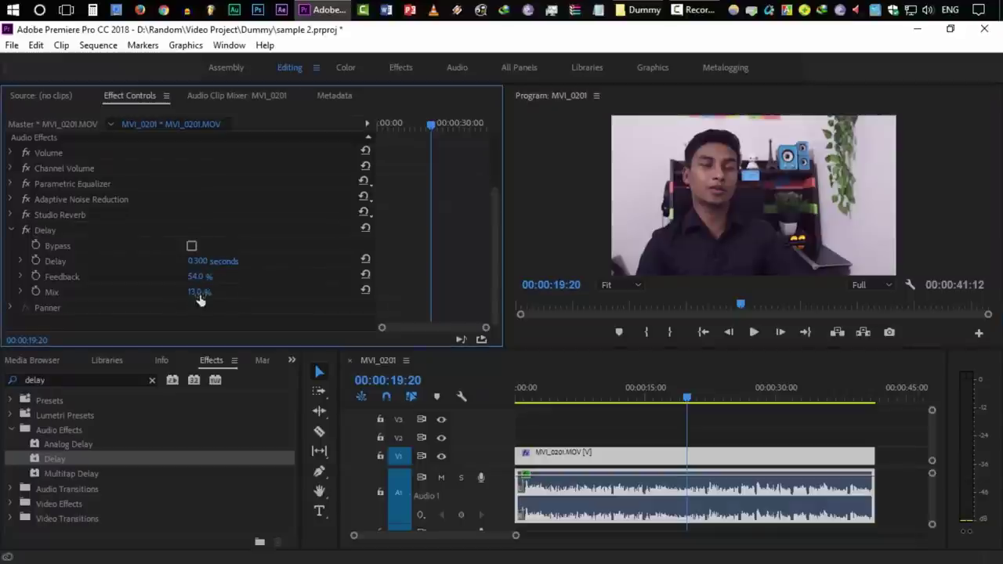
{"action": "type", "text": "80"}
{"action": "key", "text": "Return"}
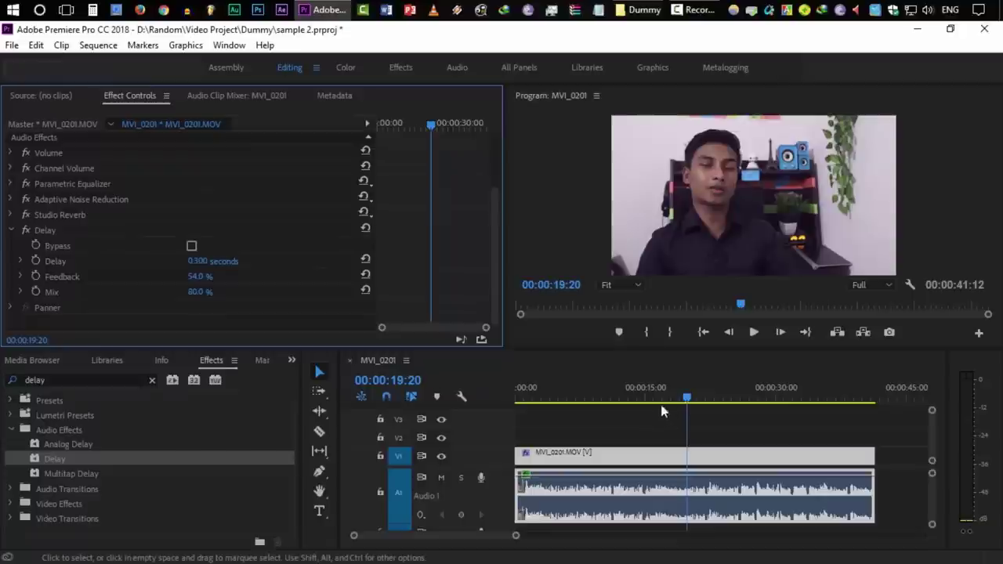
{"action": "left_click", "coordinate": [611, 398]}
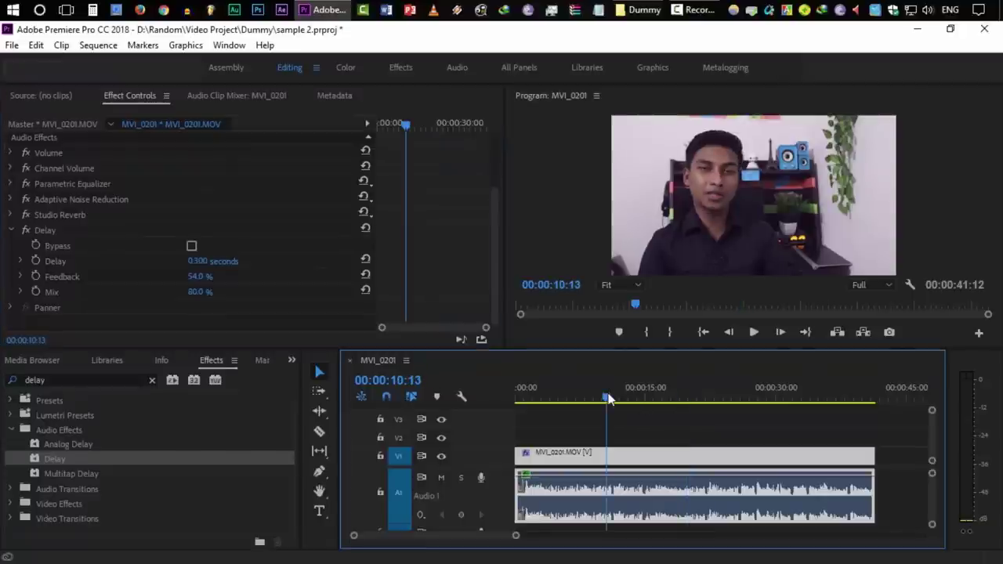
Preview the strong delay, then drop Delay Feedback to 10% and listen again.
{"action": "left_click", "coordinate": [757, 335]}
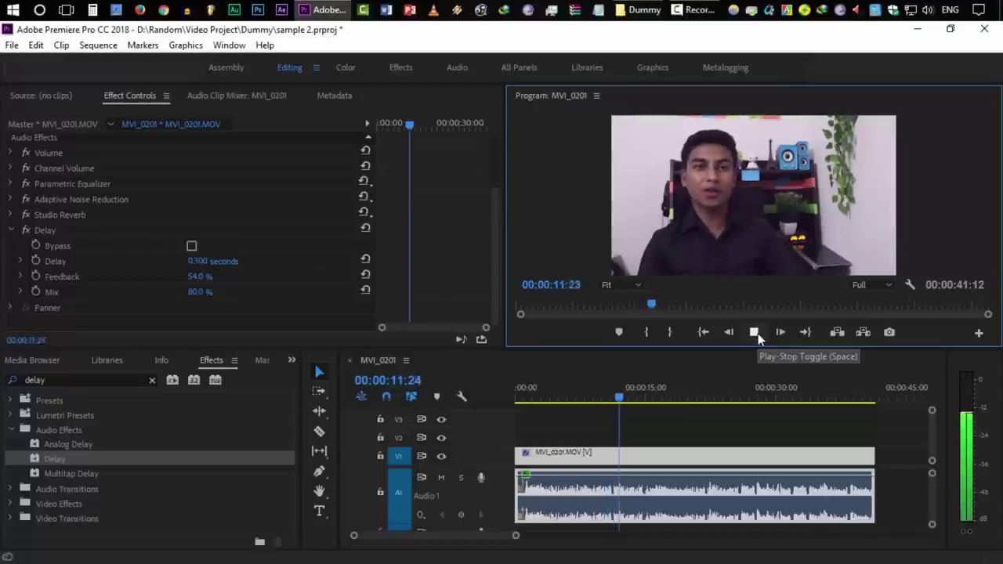
{"action": "left_click", "coordinate": [757, 333]}
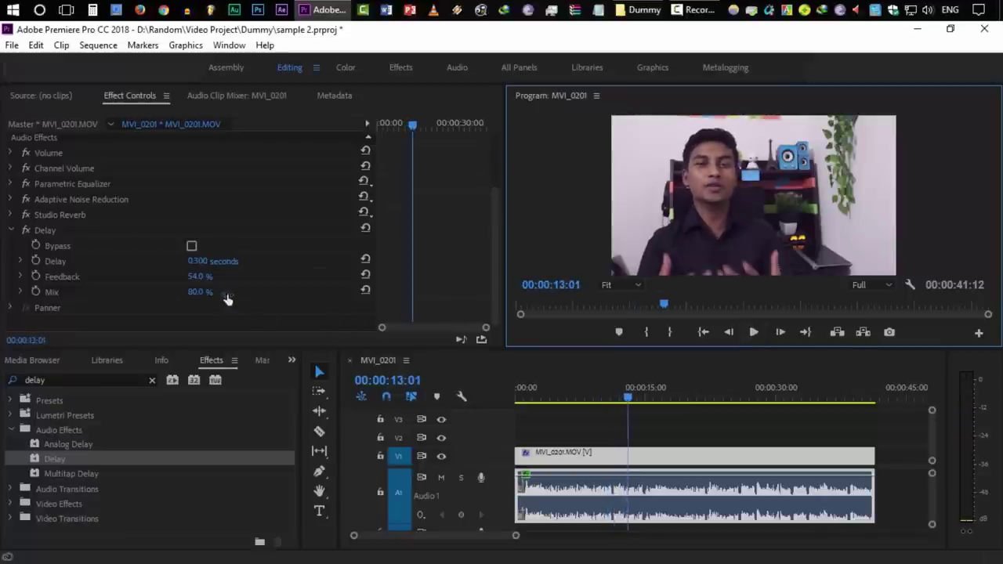
{"action": "left_click_drag", "start_coordinate": [199, 283], "coordinate": [198, 284]}
{"action": "left_click", "coordinate": [198, 284]}
{"action": "type", "text": "0"}
{"action": "key", "text": "Return"}
{"action": "type", "text": "10"}
{"action": "key", "text": "Return"}
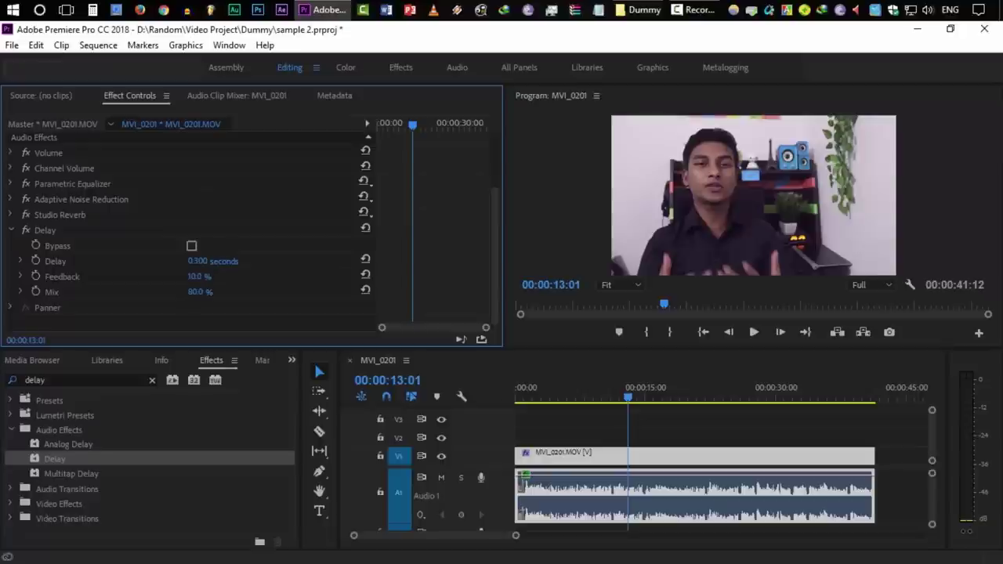
{"action": "left_click", "coordinate": [753, 332]}
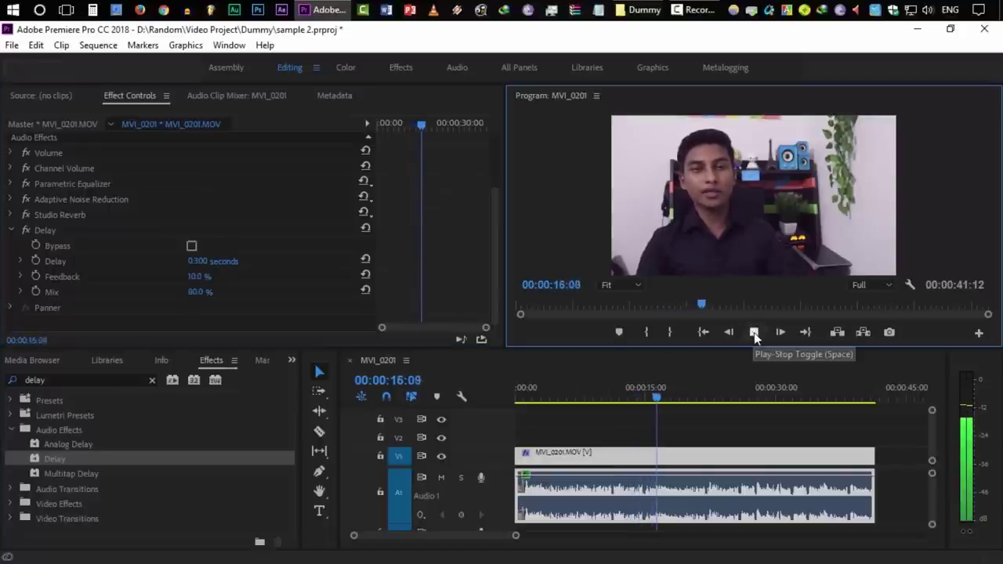
{"action": "left_click", "coordinate": [754, 332]}
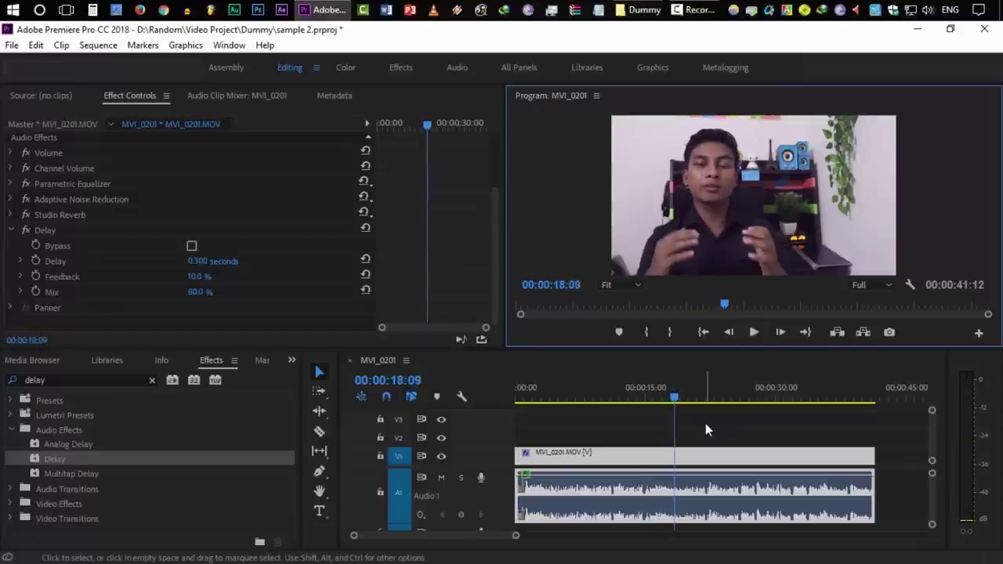
Lower Delay Mix to 10% while previewing, then reselect the Delay effect.
{"action": "left_click", "coordinate": [199, 292]}
{"action": "type", "text": "14"}
{"action": "key", "text": "Return"}
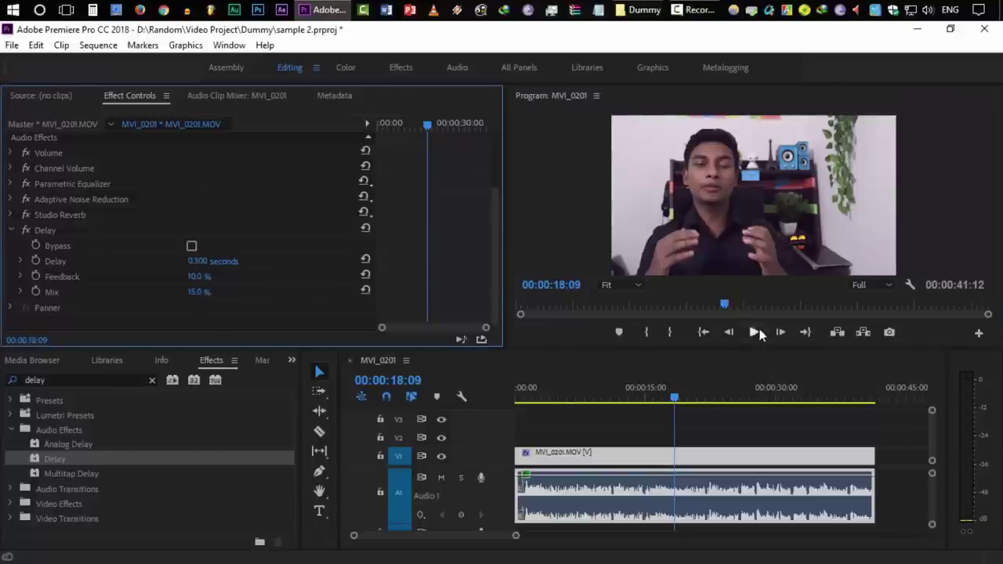
{"action": "left_click", "coordinate": [755, 332]}
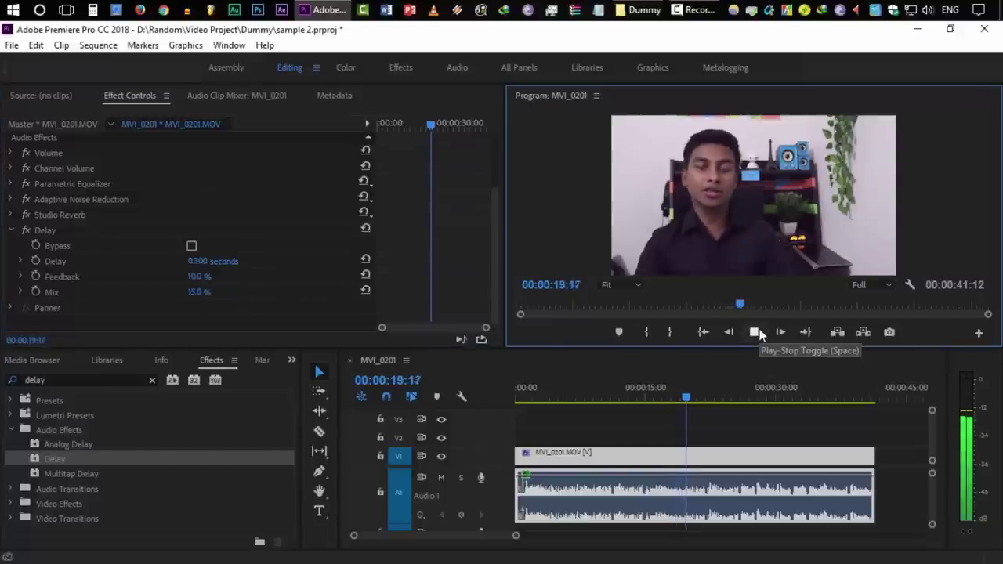
{"action": "left_click", "coordinate": [196, 294]}
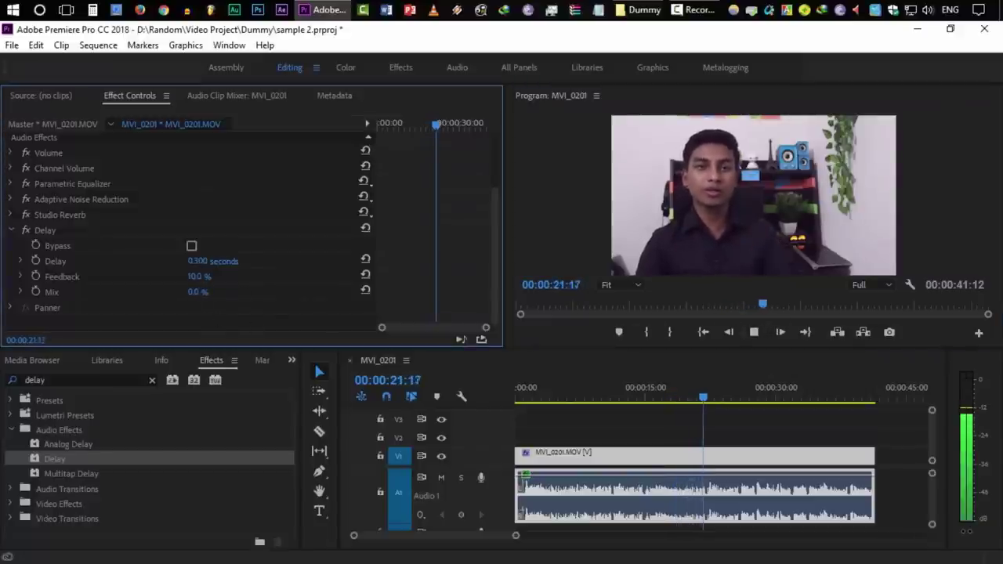
{"action": "left_click_drag", "start_coordinate": [197, 292], "coordinate": [192, 291]}
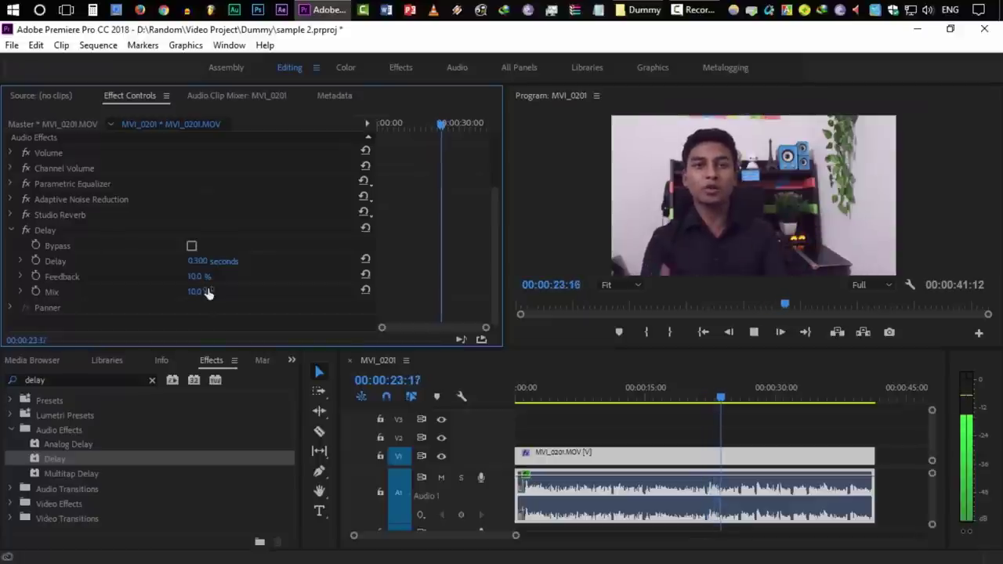
{"action": "left_click", "coordinate": [196, 291]}
{"action": "key", "text": "Return"}
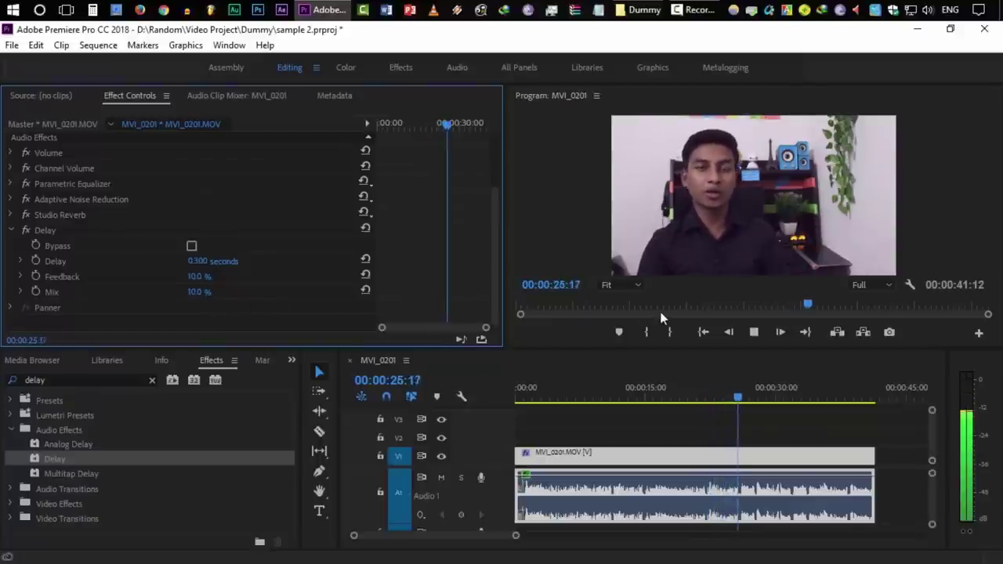
{"action": "left_click", "coordinate": [754, 332]}
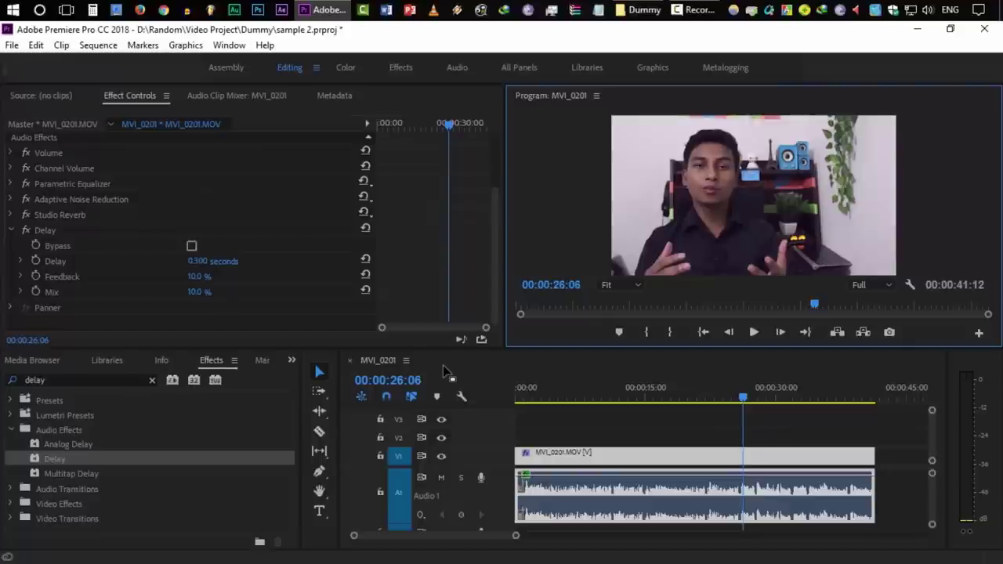
{"action": "left_click", "coordinate": [74, 216]}
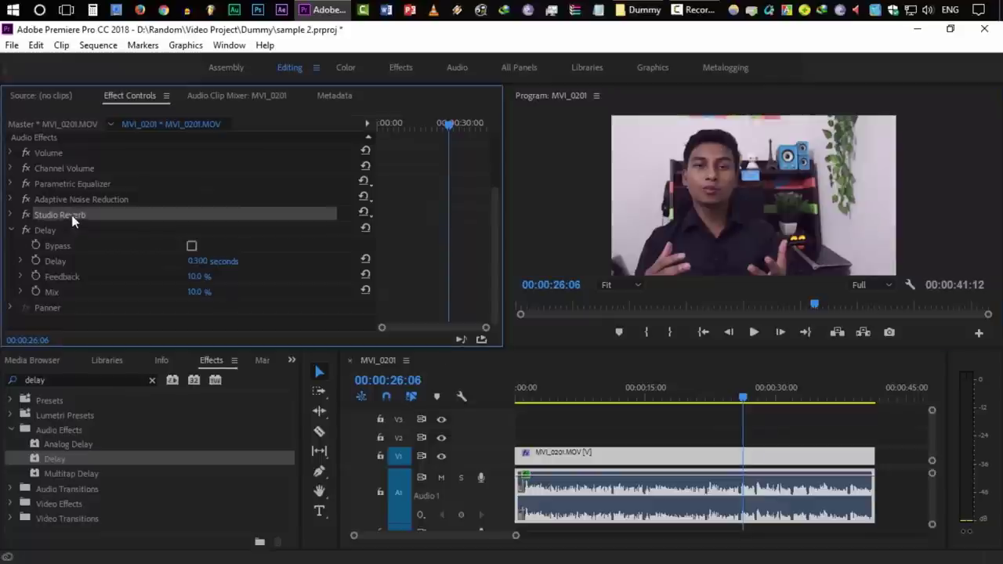
{"action": "left_click", "coordinate": [117, 231]}
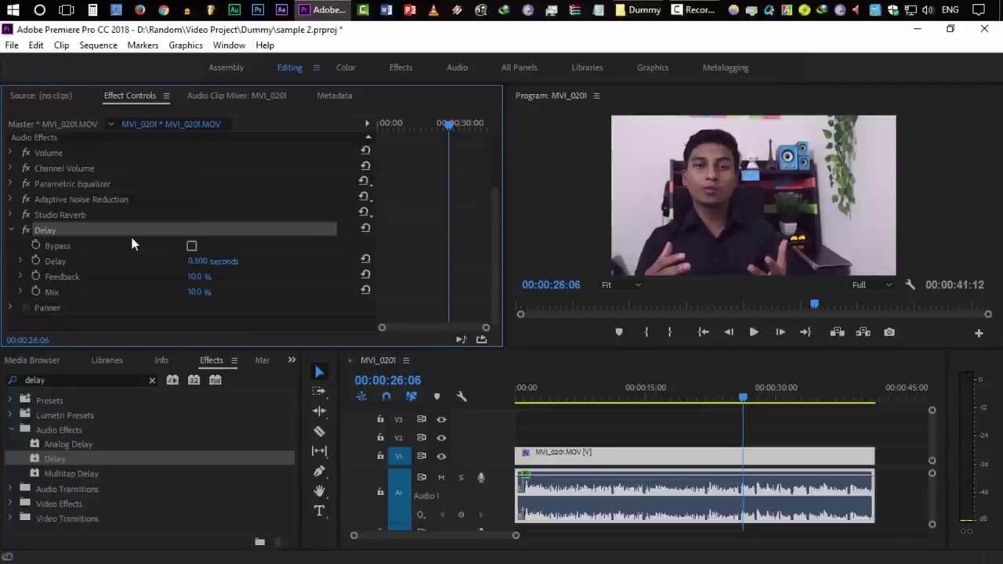
Clear the delay search and expand the Audio Effects folder, starting at Bass.
{"action": "left_click", "coordinate": [151, 381]}
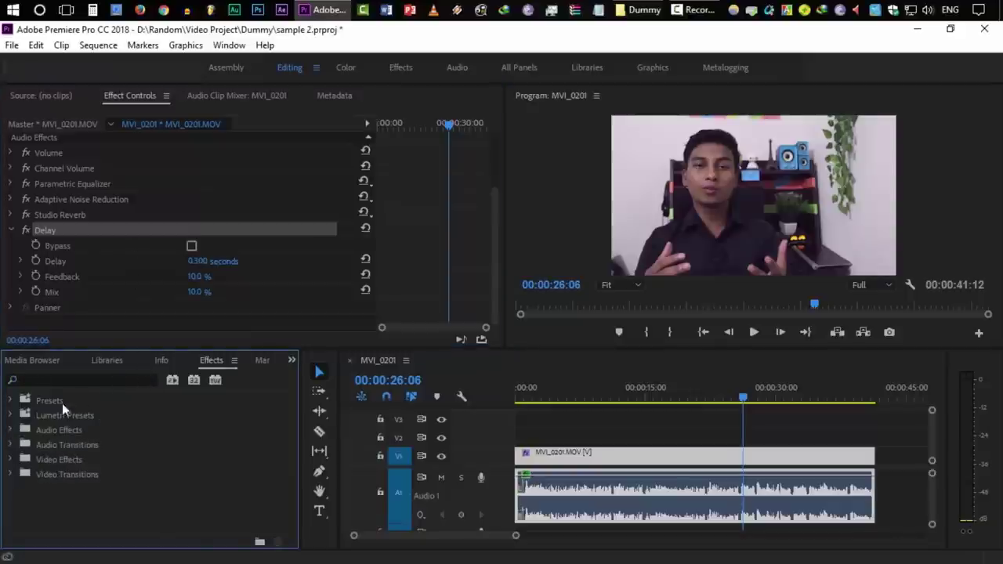
{"action": "left_click", "coordinate": [56, 430]}
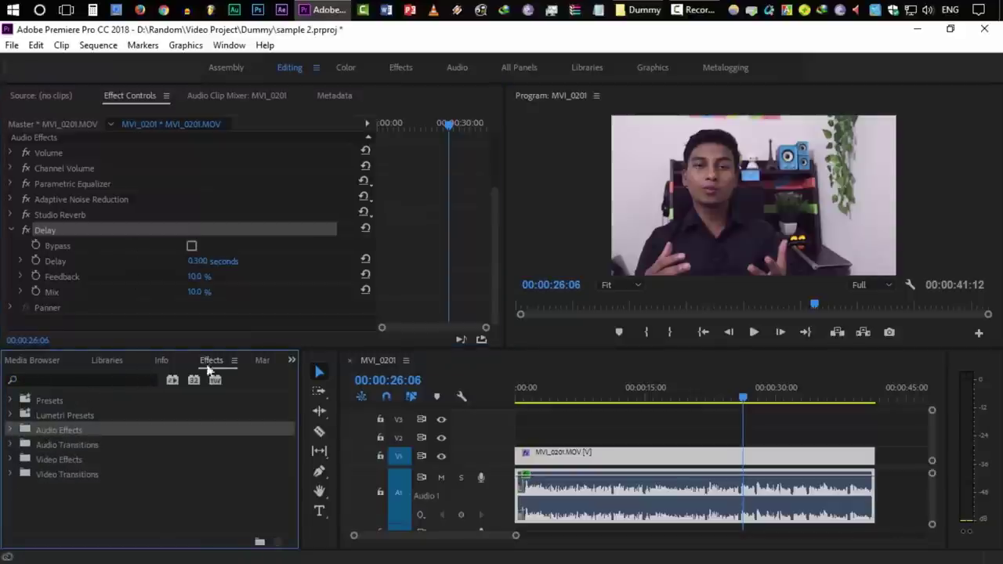
{"action": "left_click", "coordinate": [10, 430]}
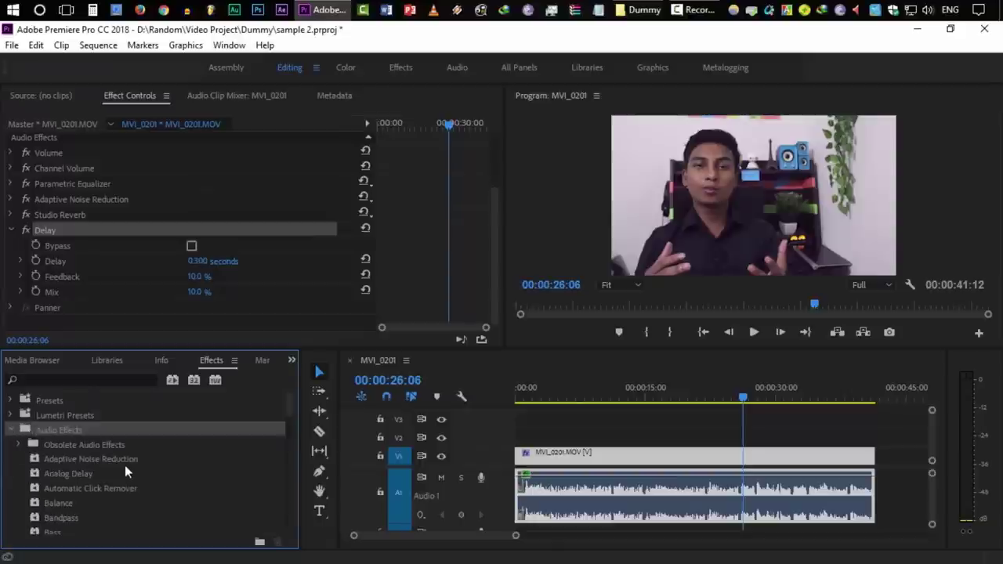
{"action": "scroll", "coordinate": [127, 465], "scroll_direction": "down", "scroll_amount": 2}
{"action": "scroll", "coordinate": [126, 464], "scroll_direction": "down", "scroll_amount": 1}
{"action": "scroll", "coordinate": [126, 465], "scroll_direction": "down", "scroll_amount": 1}
{"action": "scroll", "coordinate": [128, 470], "scroll_direction": "up", "scroll_amount": 1}
{"action": "left_click", "coordinate": [60, 445]}
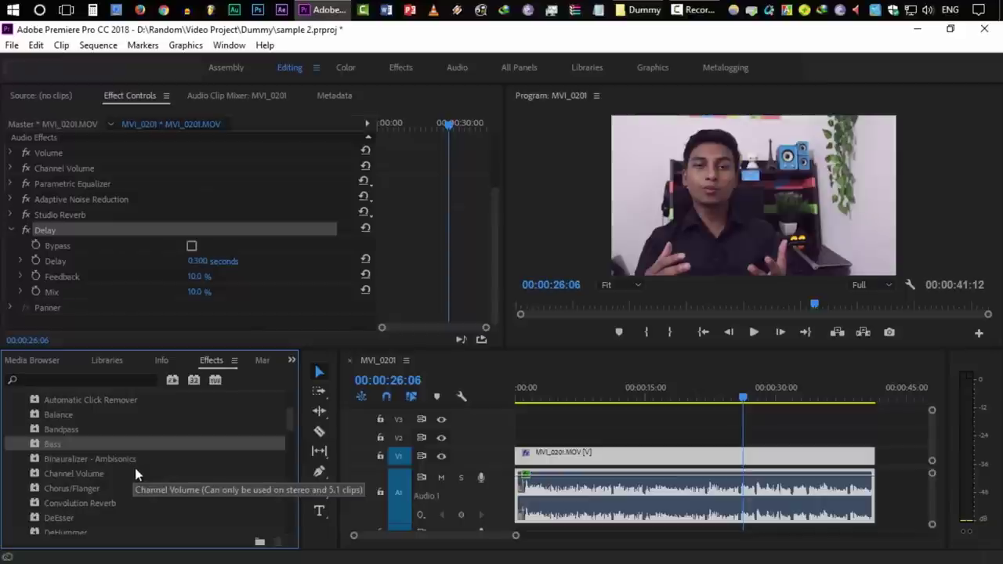
Browse past DeEsser, Distortion, Flanger and Mastering down to Multiband Compressor.
{"action": "scroll", "coordinate": [134, 474], "scroll_direction": "down", "scroll_amount": 1}
{"action": "scroll", "coordinate": [134, 478], "scroll_direction": "down", "scroll_amount": 1}
{"action": "left_click", "coordinate": [126, 463]}
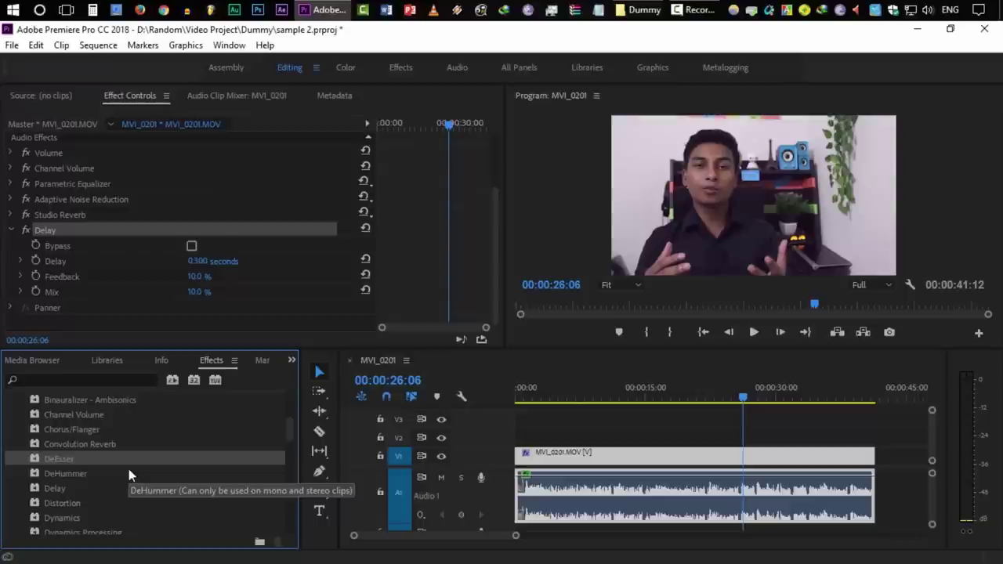
{"action": "scroll", "coordinate": [128, 473], "scroll_direction": "down", "scroll_amount": 1}
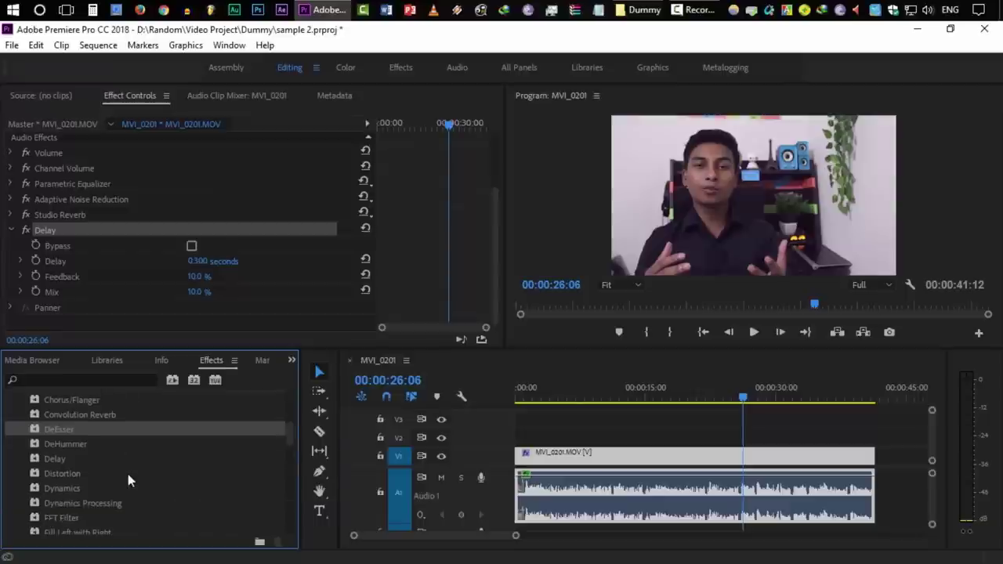
{"action": "scroll", "coordinate": [128, 475], "scroll_direction": "down", "scroll_amount": 1}
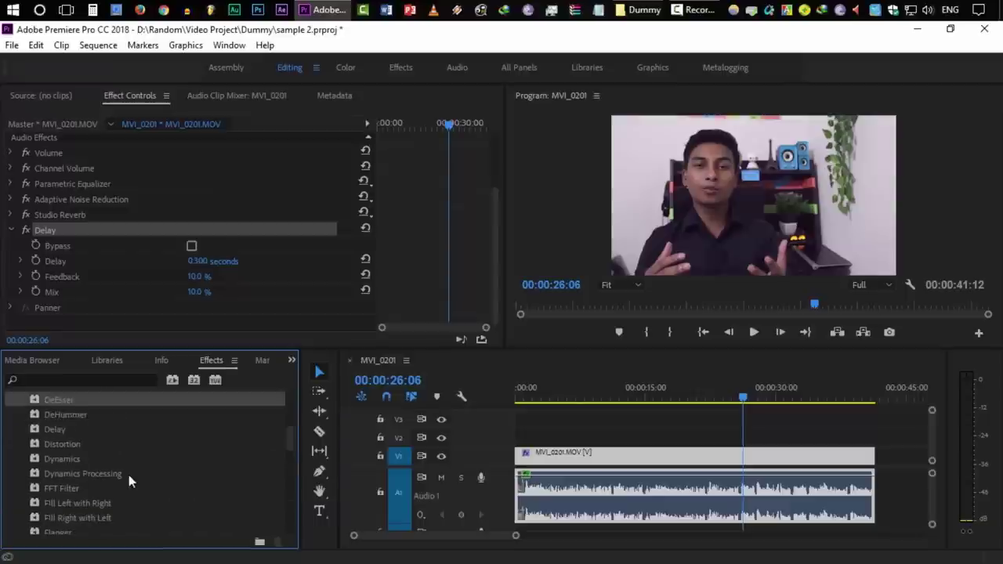
{"action": "left_click", "coordinate": [82, 445]}
{"action": "scroll", "coordinate": [195, 455], "scroll_direction": "down", "scroll_amount": 1}
{"action": "scroll", "coordinate": [195, 458], "scroll_direction": "down", "scroll_amount": 1}
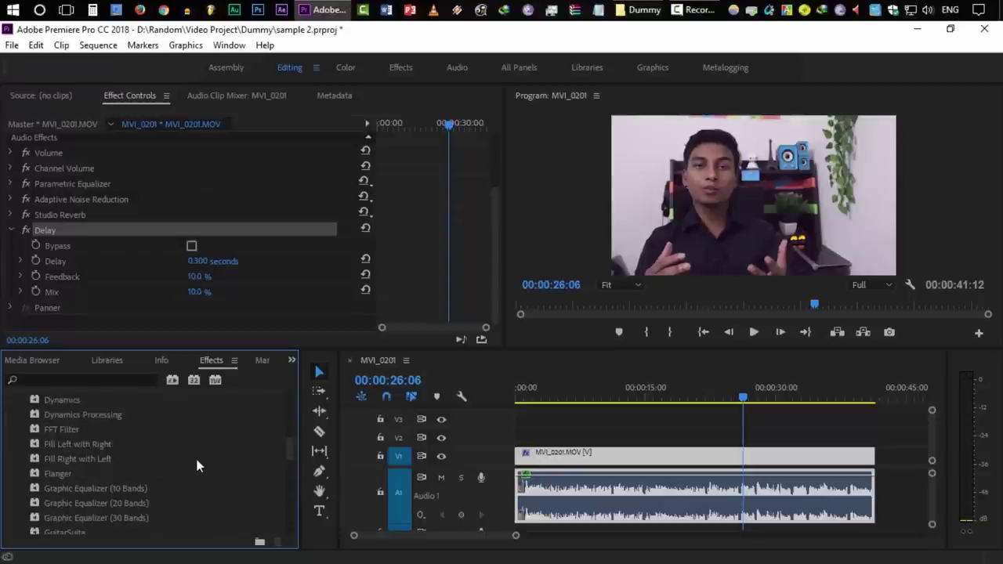
{"action": "scroll", "coordinate": [196, 466], "scroll_direction": "down", "scroll_amount": 1}
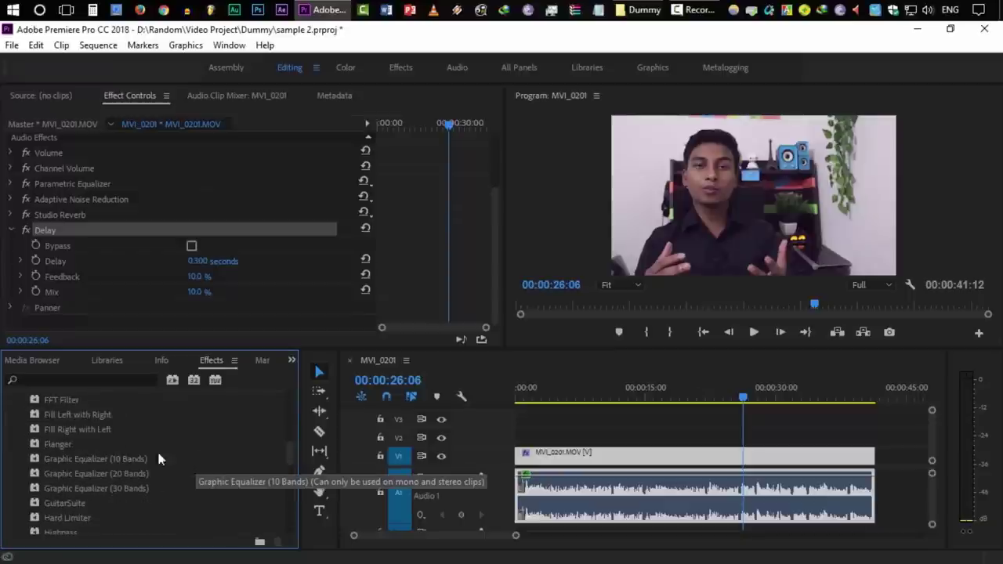
{"action": "left_click", "coordinate": [64, 445]}
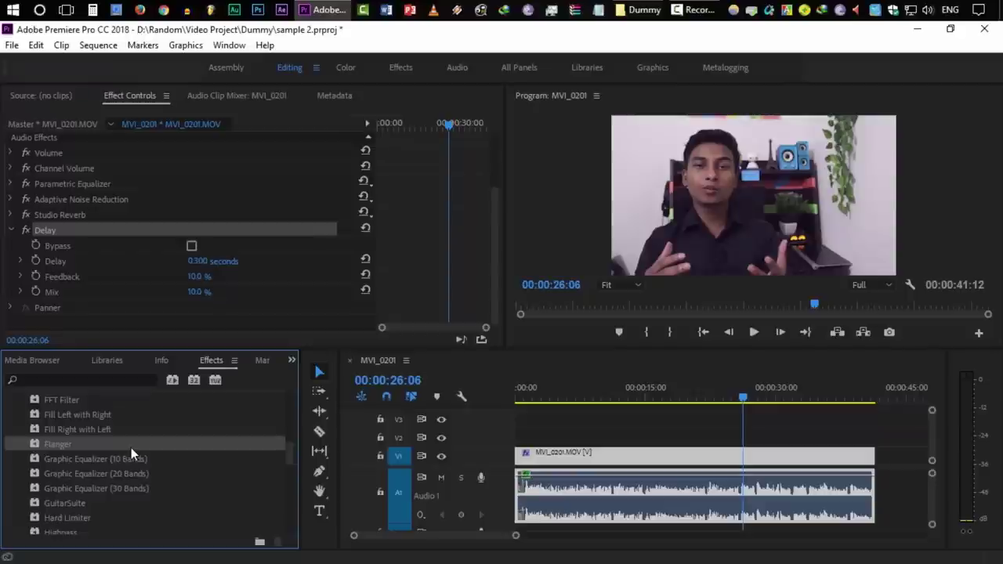
{"action": "scroll", "coordinate": [141, 447], "scroll_direction": "down", "scroll_amount": 2}
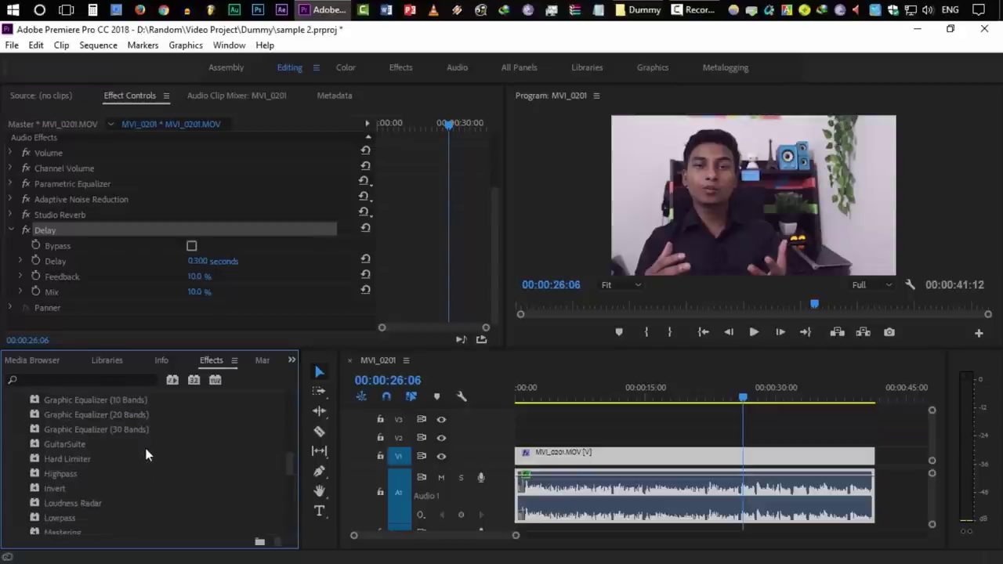
{"action": "scroll", "coordinate": [150, 451], "scroll_direction": "down", "scroll_amount": 2}
{"action": "scroll", "coordinate": [147, 455], "scroll_direction": "down", "scroll_amount": 2}
{"action": "scroll", "coordinate": [150, 461], "scroll_direction": "down", "scroll_amount": 1}
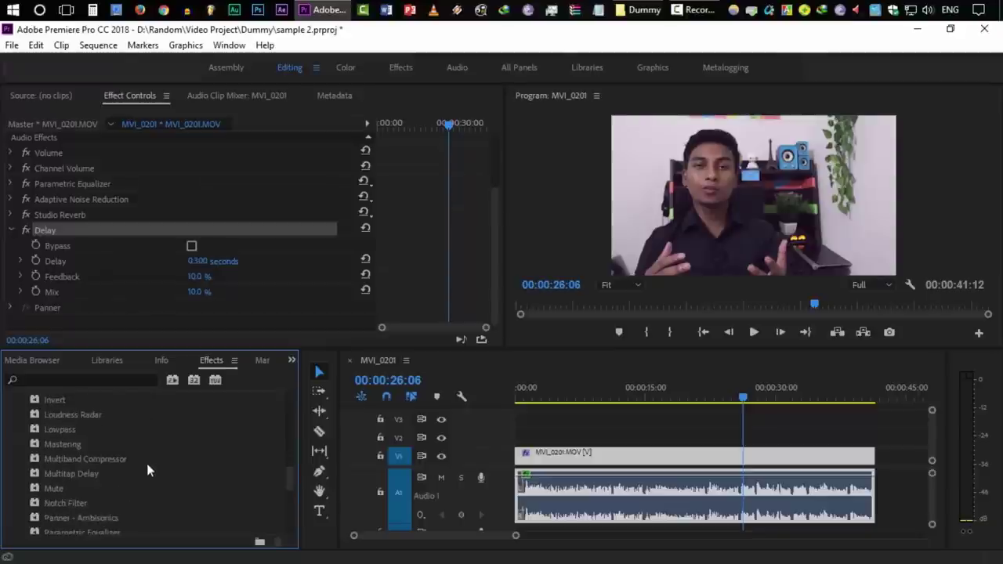
{"action": "left_click", "coordinate": [72, 444]}
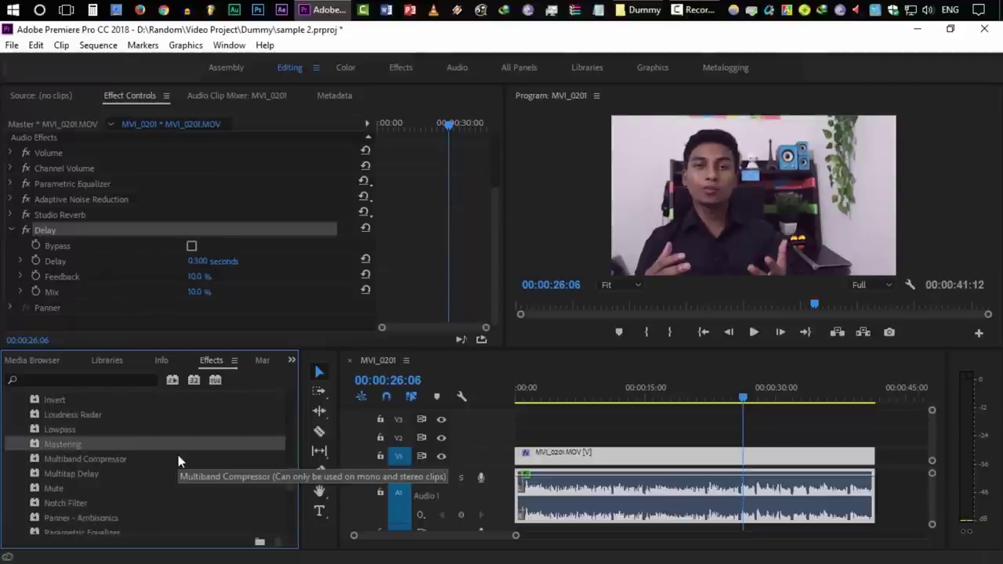
{"action": "left_click", "coordinate": [204, 463]}
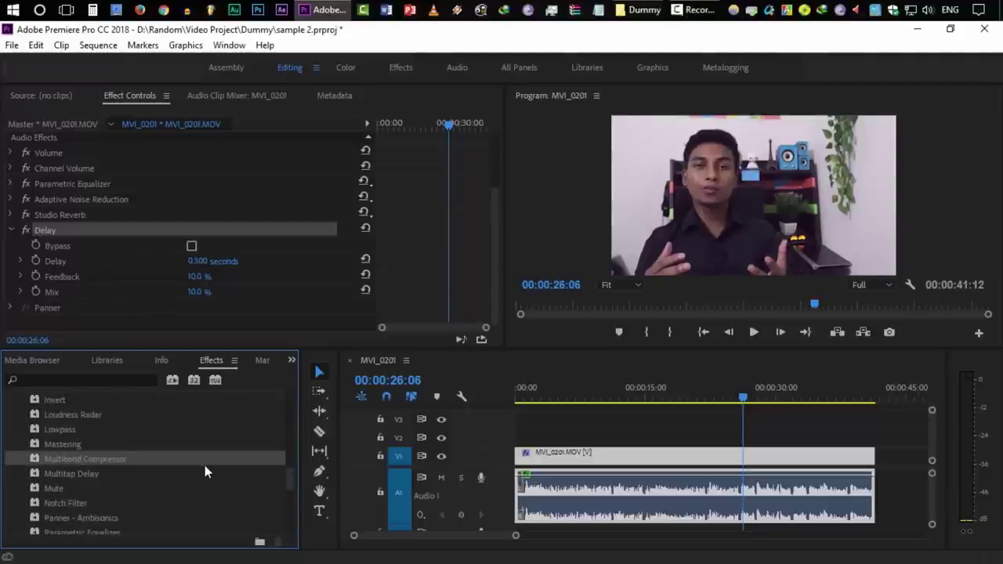
{"action": "scroll", "coordinate": [204, 467], "scroll_direction": "down", "scroll_amount": 2}
{"action": "scroll", "coordinate": [205, 466], "scroll_direction": "down", "scroll_amount": 2}
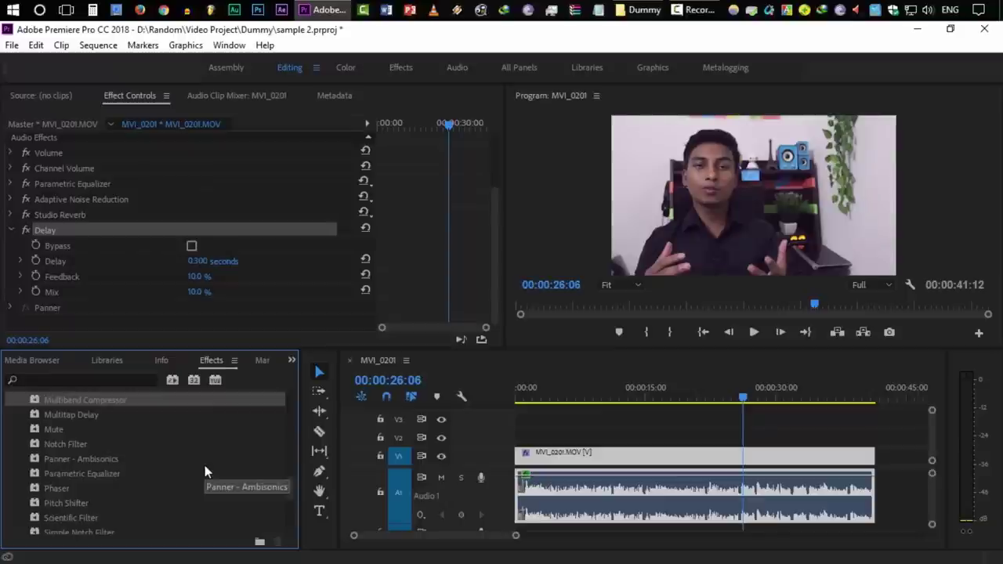
{"action": "scroll", "coordinate": [204, 468], "scroll_direction": "up", "scroll_amount": 3}
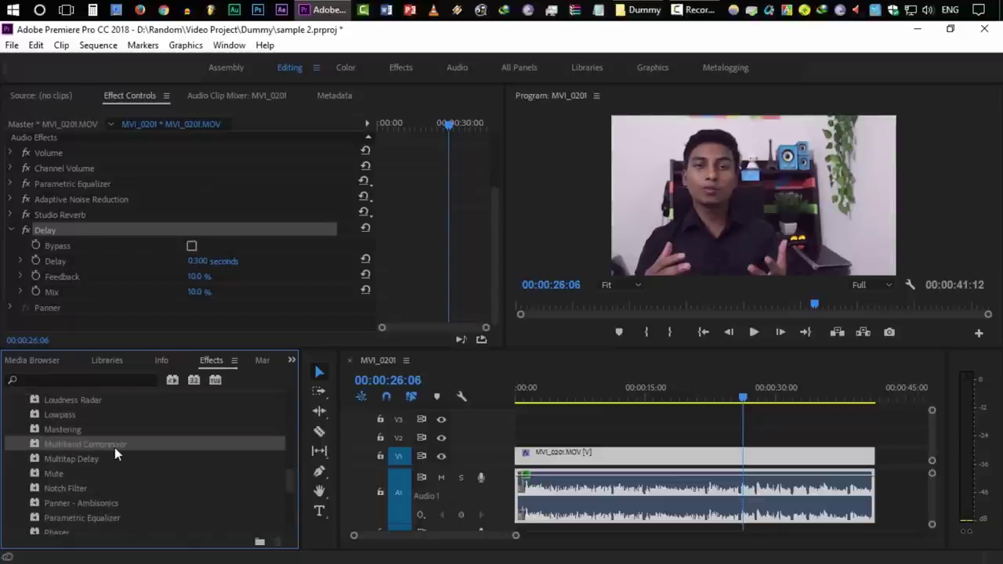
Apply Multiband Compressor to MVI_0201.MOV's audio and zoom the timeline in at 13:16.
{"action": "left_click_drag", "start_coordinate": [110, 445], "coordinate": [224, 232]}
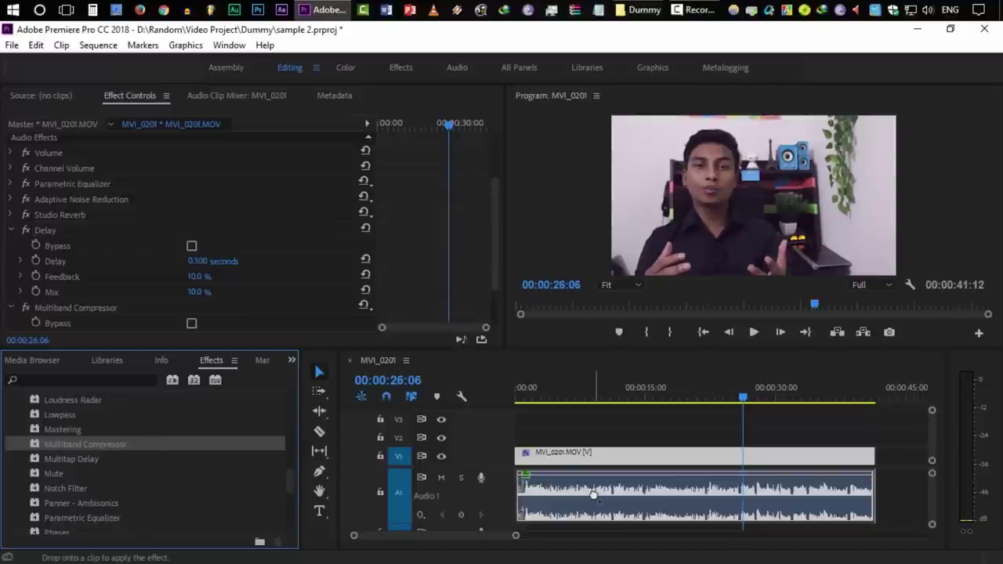
{"action": "left_click_drag", "start_coordinate": [493, 220], "coordinate": [492, 261]}
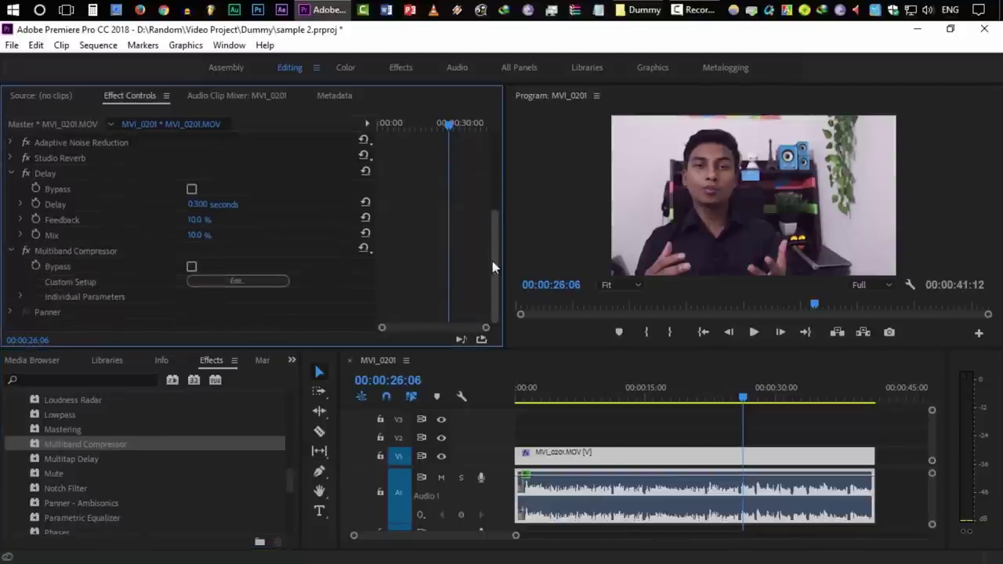
{"action": "left_click", "coordinate": [632, 396]}
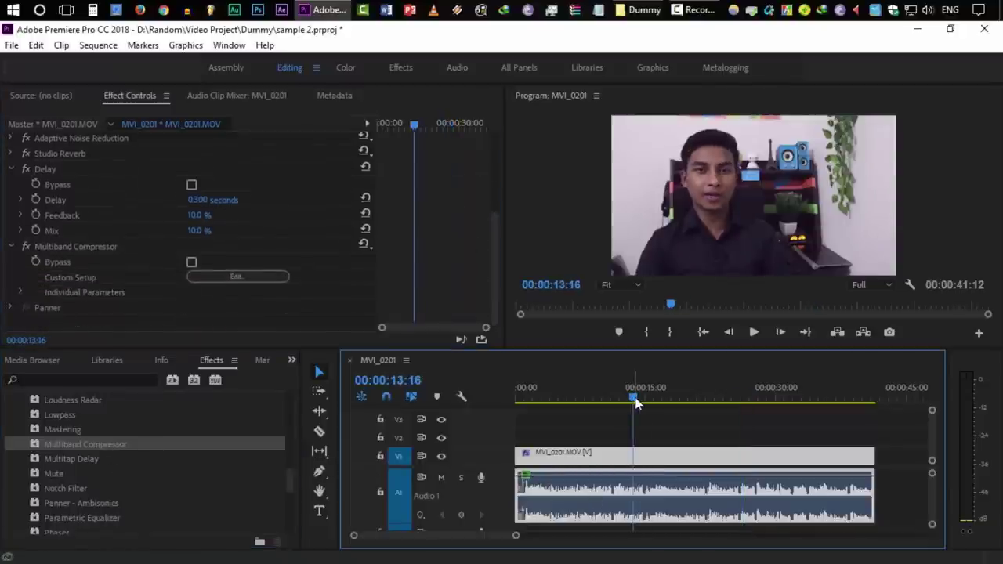
{"action": "key", "text": "equal"}
{"action": "key", "text": "equal"}
{"action": "key", "text": "equal"}
{"action": "key", "text": "equal"}
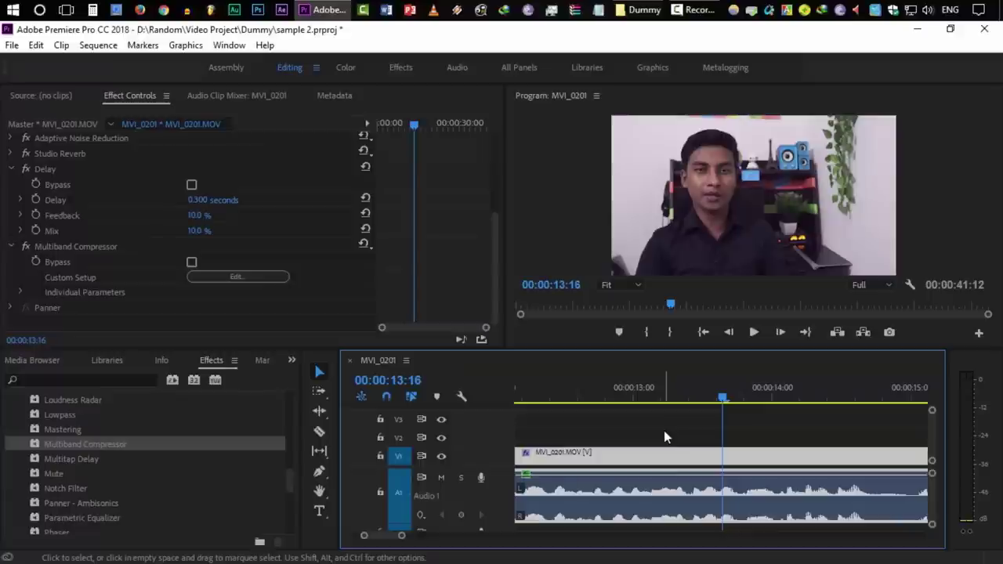
Apply the Pop Master preset to Multiband Compressor and preview it from 13:02.
{"action": "left_click", "coordinate": [362, 243]}
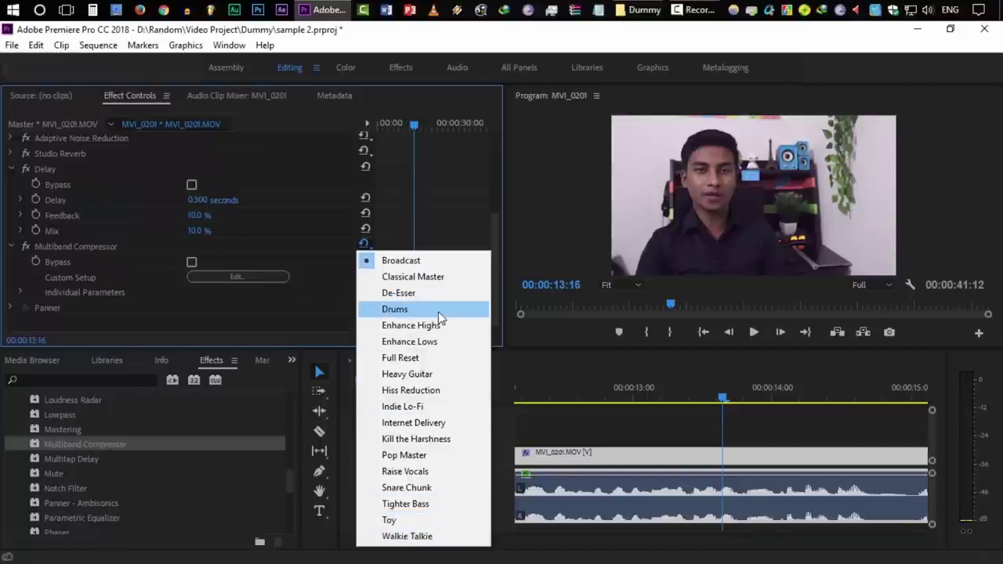
{"action": "left_click", "coordinate": [437, 461]}
{"action": "left_click", "coordinate": [644, 389]}
{"action": "left_click", "coordinate": [754, 331]}
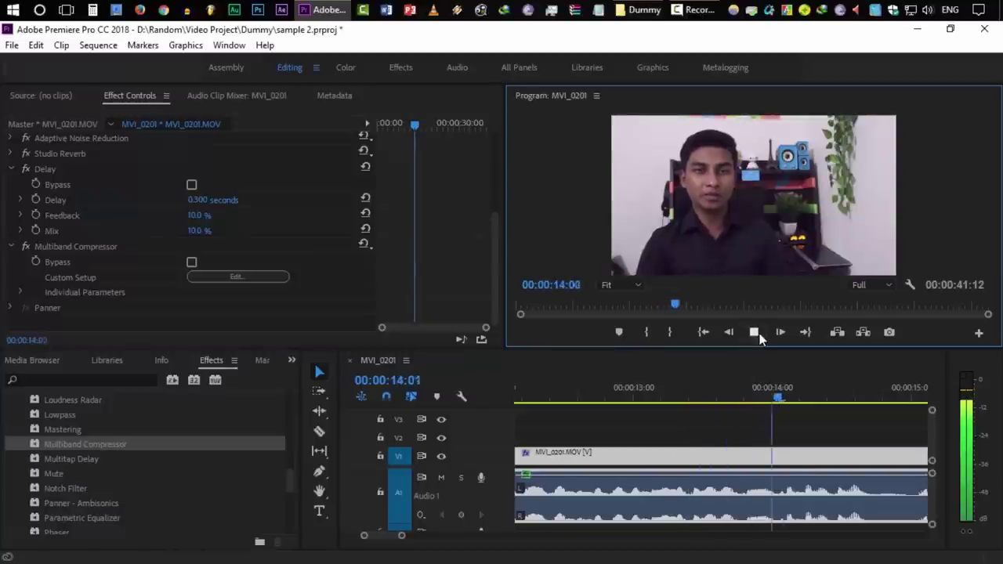
{"action": "key", "text": "space"}
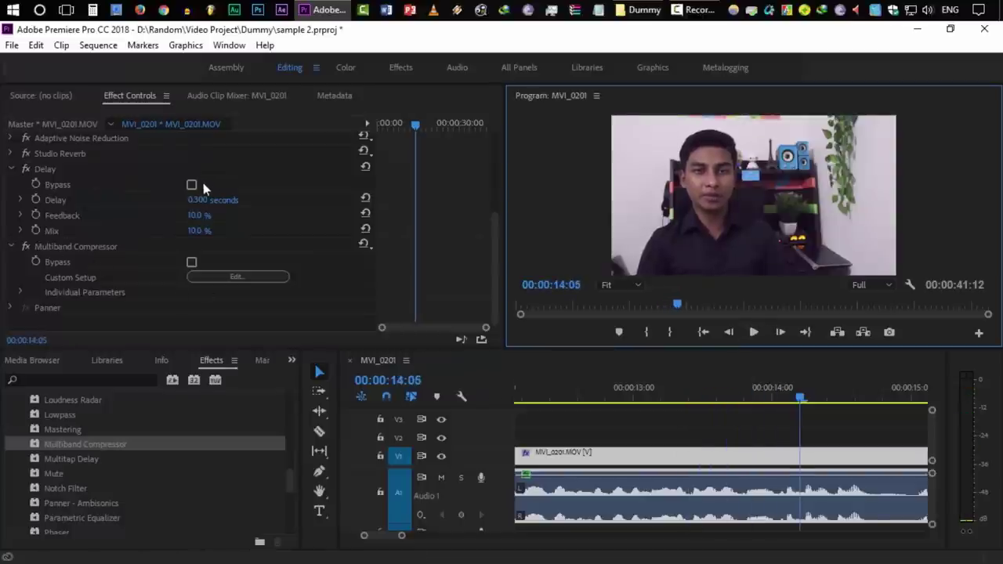
Collapse the Delay settings and listen to the processed audio through to 00:00:27:13.
{"action": "left_click", "coordinate": [168, 184]}
{"action": "left_click", "coordinate": [11, 168]}
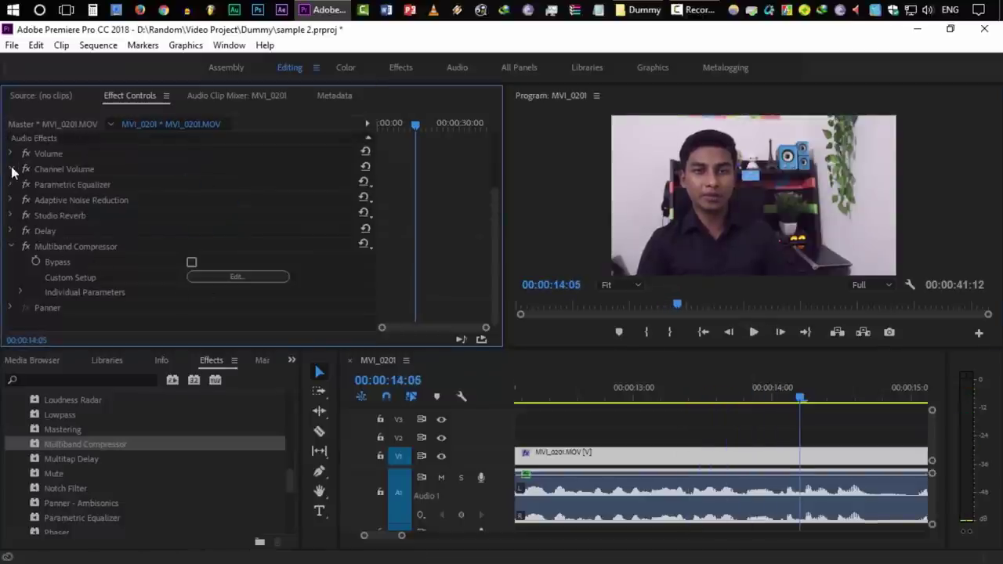
{"action": "left_click", "coordinate": [753, 332]}
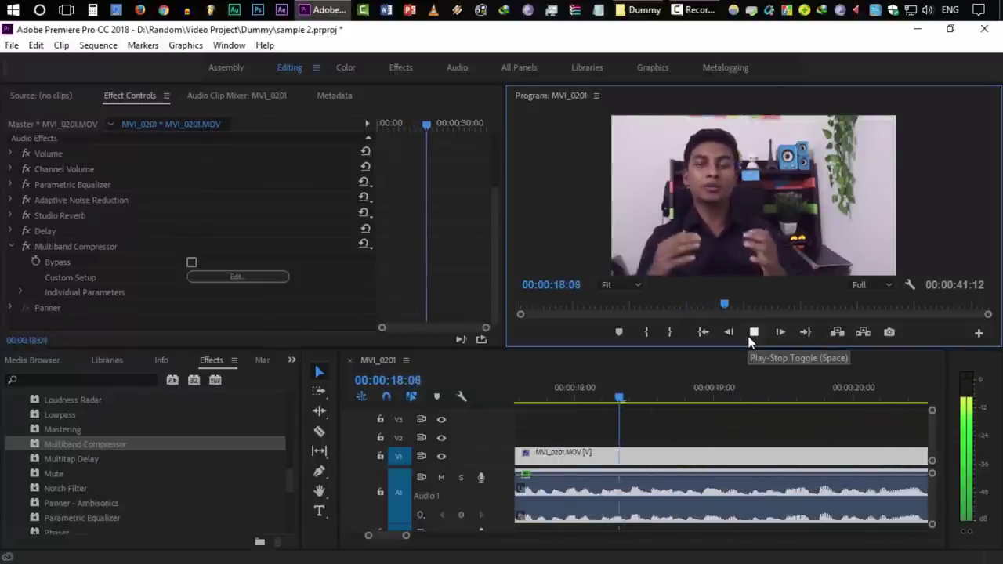
{"action": "left_click", "coordinate": [753, 332]}
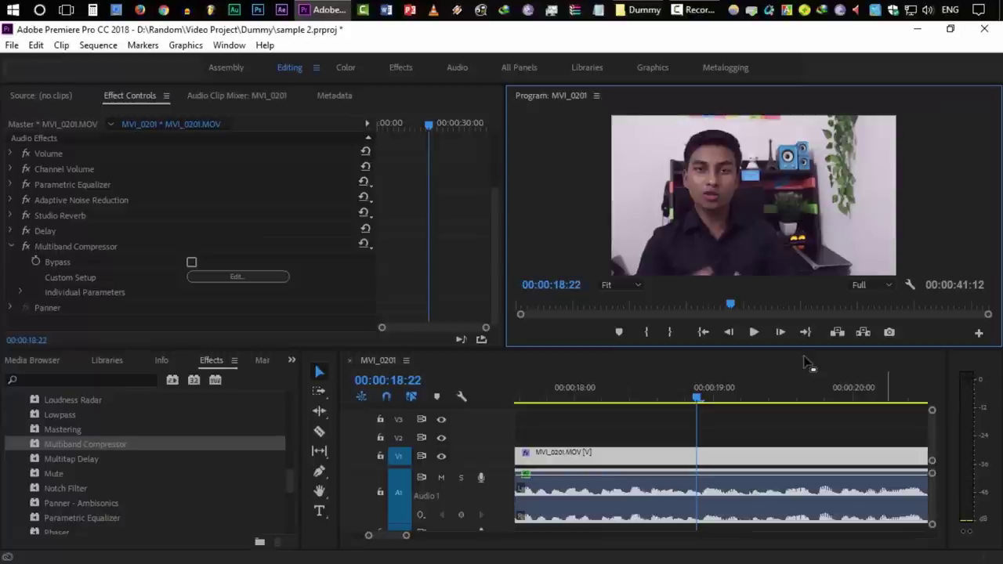
{"action": "left_click", "coordinate": [755, 333]}
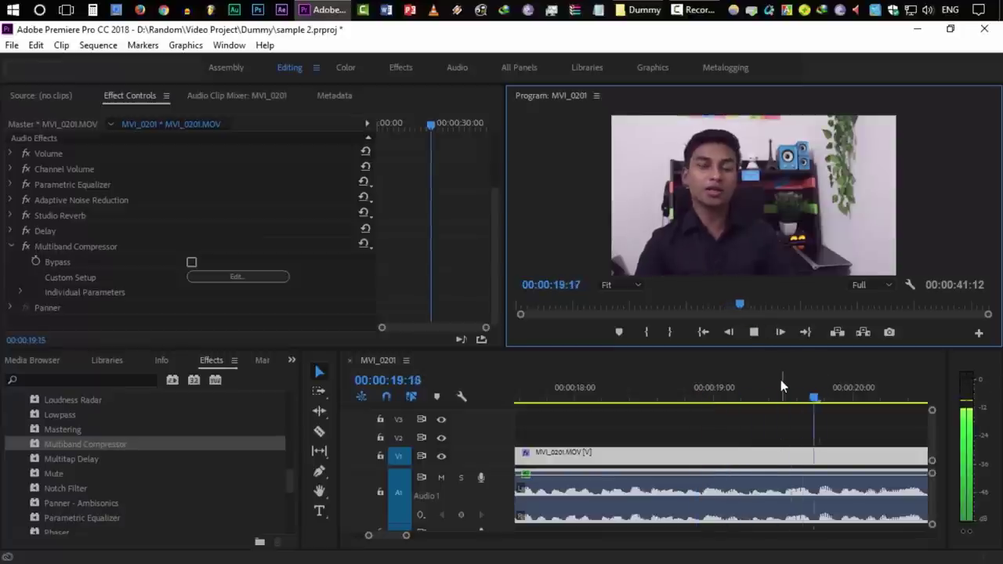
{"action": "left_click", "coordinate": [755, 337]}
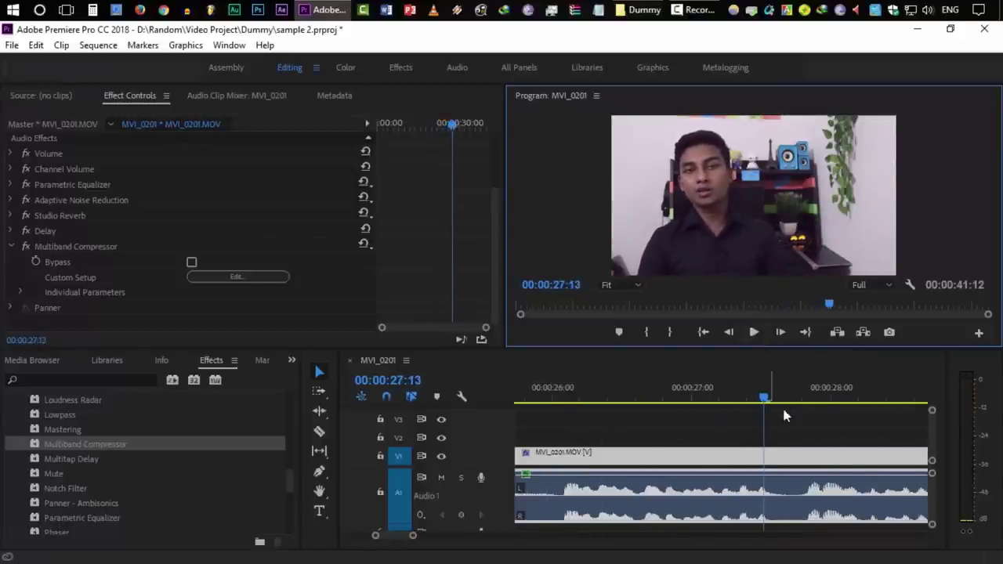
Review Multiband Compressor's preset list without changing Pop Master, then collapse the effect.
{"action": "left_click", "coordinate": [77, 247]}
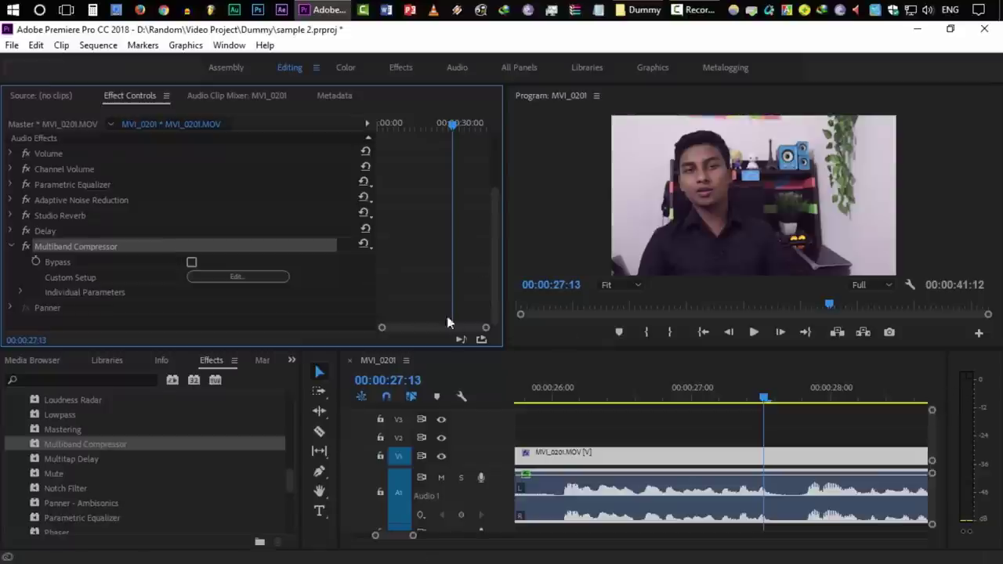
{"action": "left_click", "coordinate": [363, 243]}
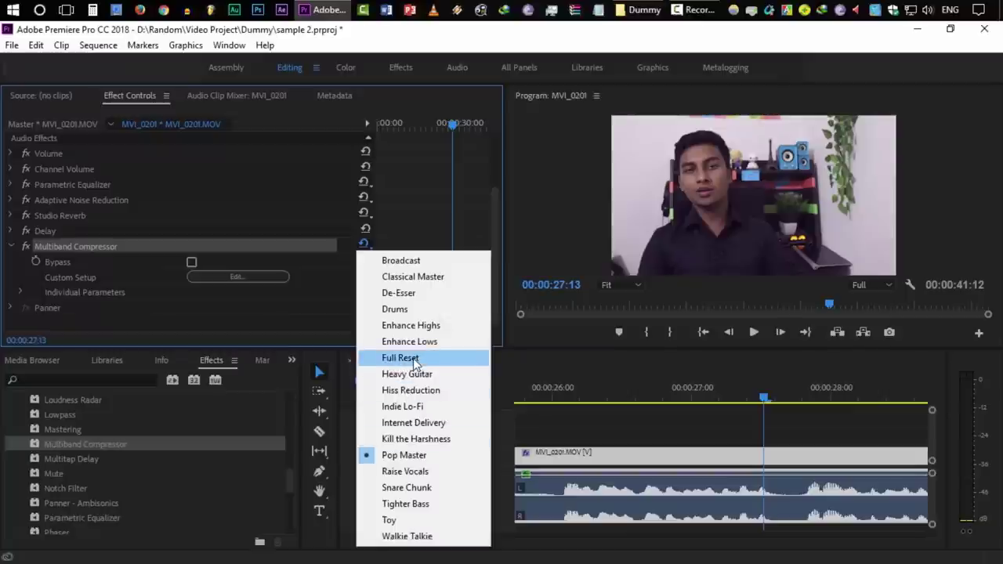
{"action": "left_click", "coordinate": [89, 245]}
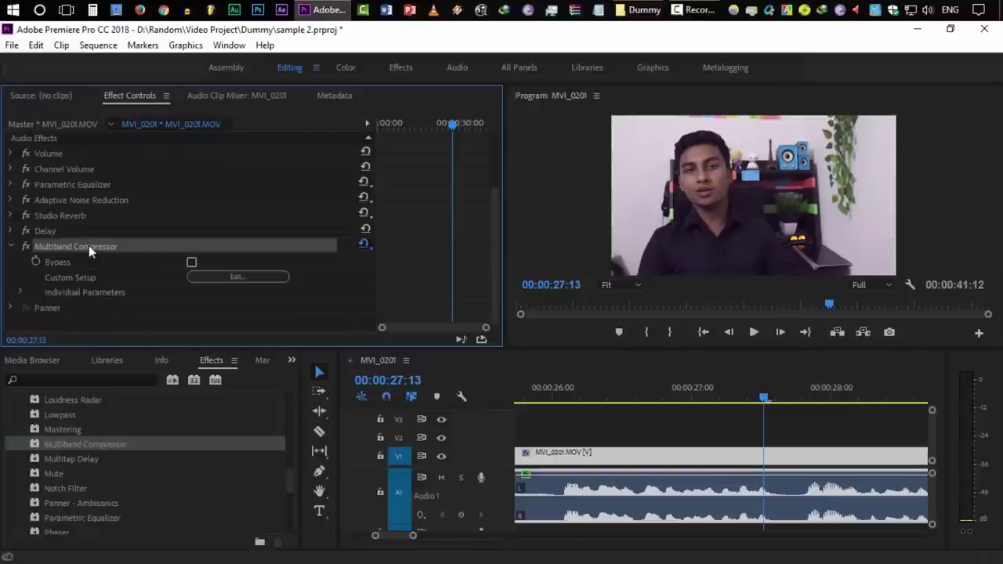
{"action": "left_click", "coordinate": [20, 248]}
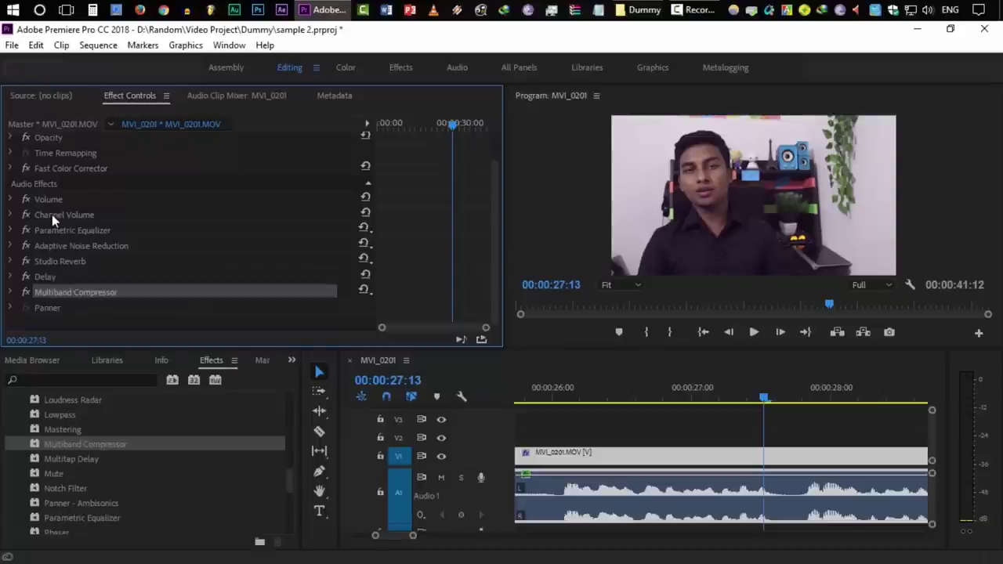
Move Multiband Compressor below Channel Volume, then back down after Delay.
{"action": "left_click_drag", "start_coordinate": [64, 290], "coordinate": [58, 225]}
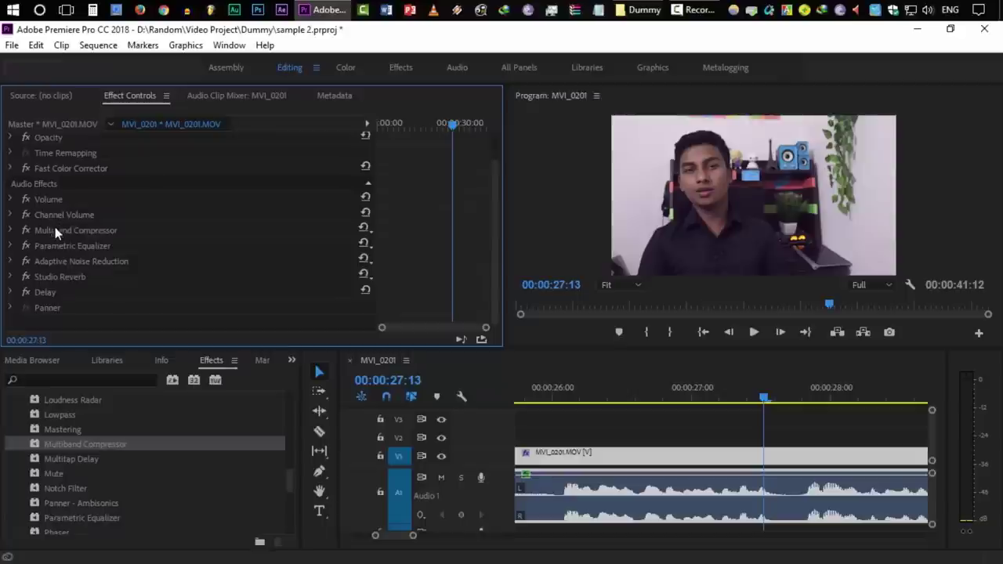
{"action": "left_click", "coordinate": [65, 233]}
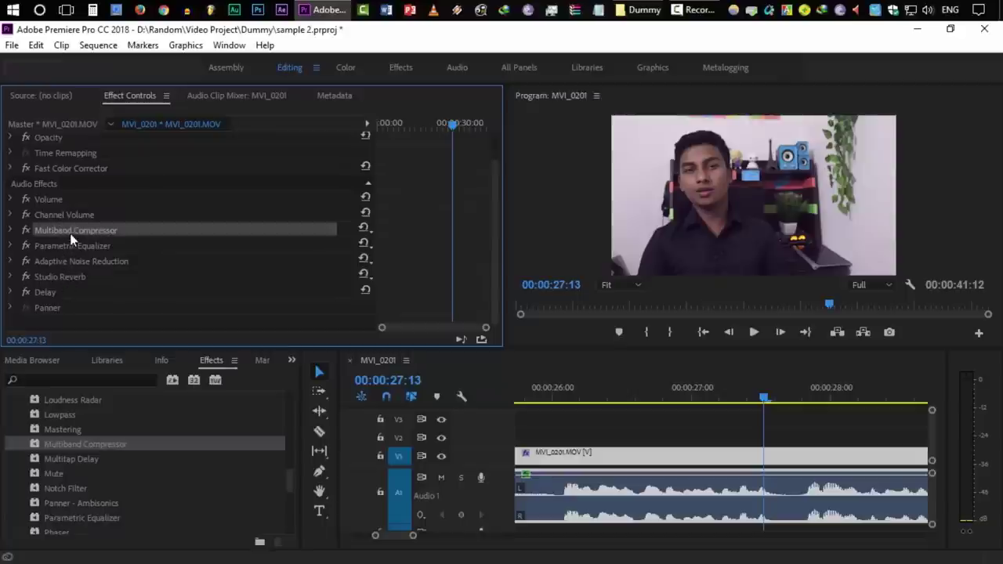
{"action": "left_click_drag", "start_coordinate": [118, 236], "coordinate": [98, 303]}
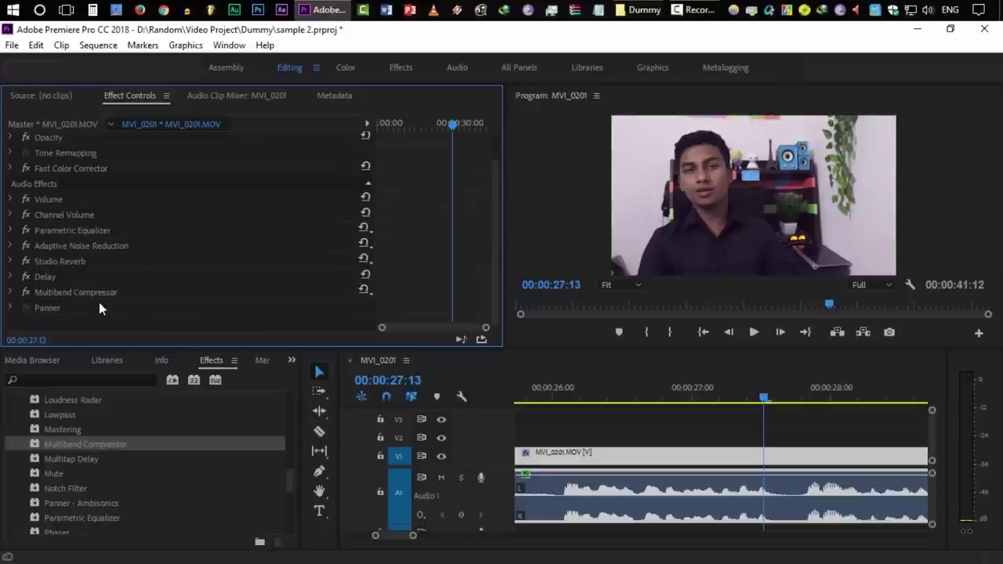
Expand the Panner effect to reveal its Balance setting at 0.0.
{"action": "left_click", "coordinate": [48, 229]}
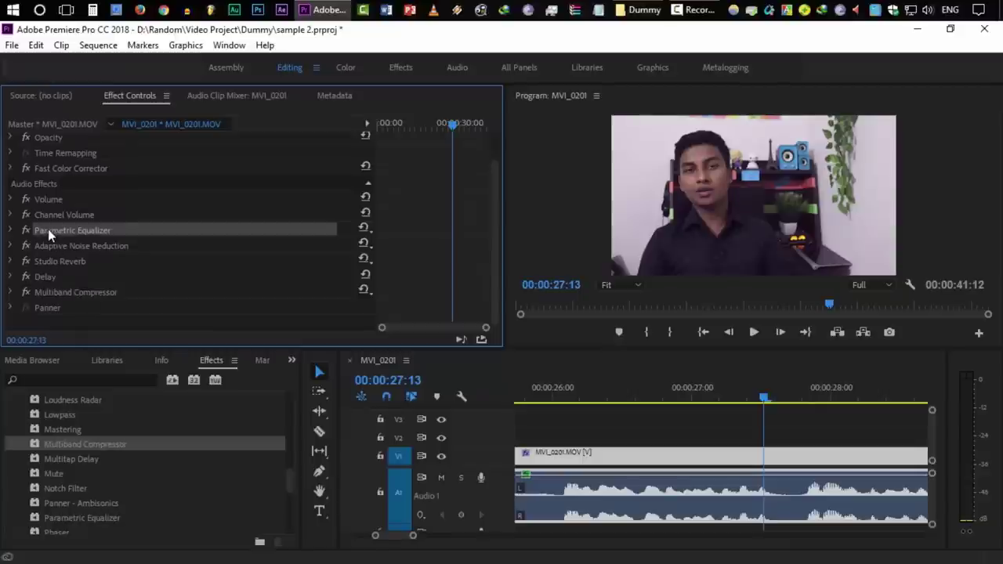
{"action": "left_click", "coordinate": [71, 245]}
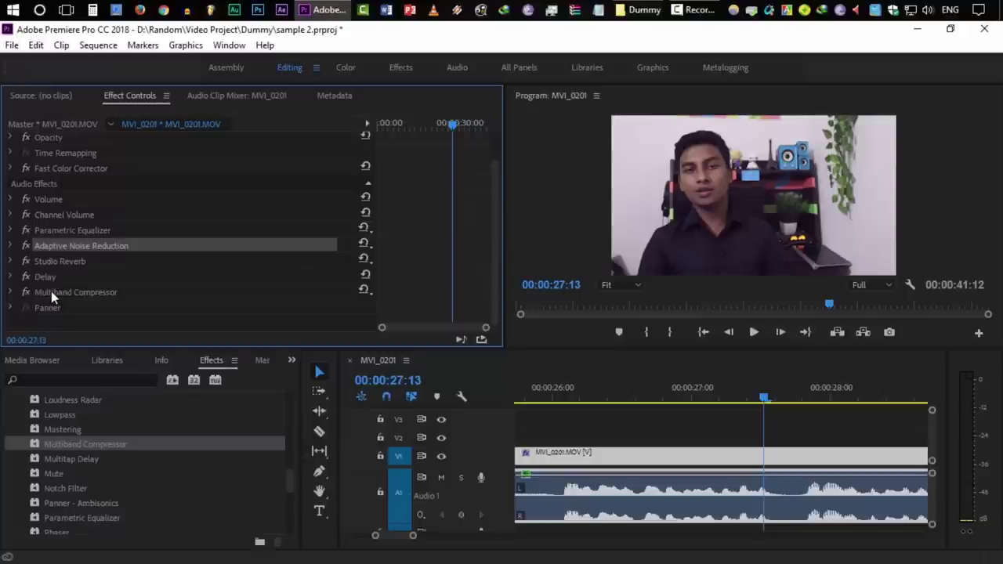
{"action": "left_click", "coordinate": [50, 291]}
{"action": "left_click", "coordinate": [11, 307]}
{"action": "left_click_drag", "start_coordinate": [499, 243], "coordinate": [498, 296]}
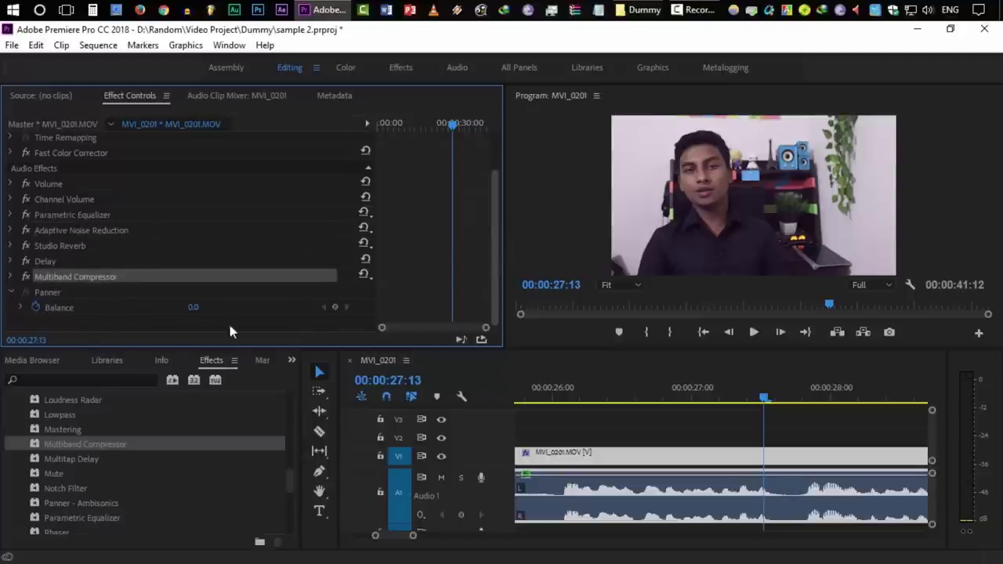
Pan Balance fully right to 100.0 and listen to the clip.
{"action": "left_click", "coordinate": [48, 312]}
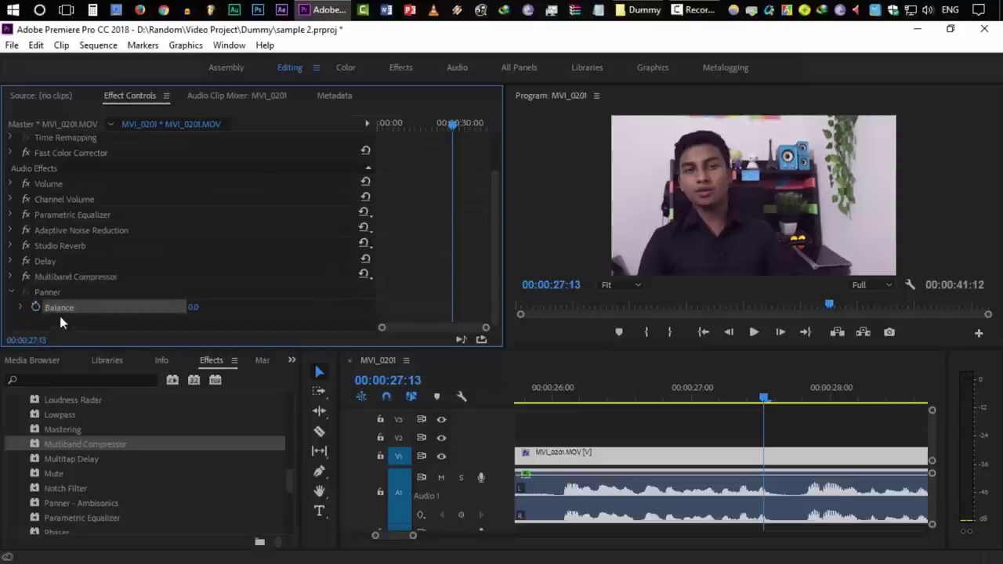
{"action": "left_click_drag", "start_coordinate": [196, 308], "coordinate": [258, 310]}
{"action": "left_click", "coordinate": [753, 332]}
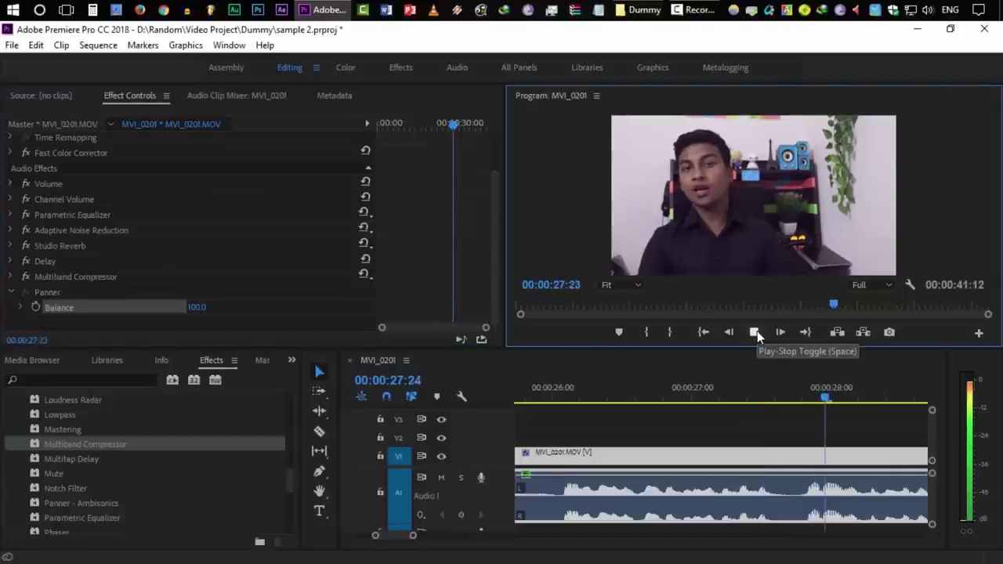
{"action": "left_click", "coordinate": [755, 332]}
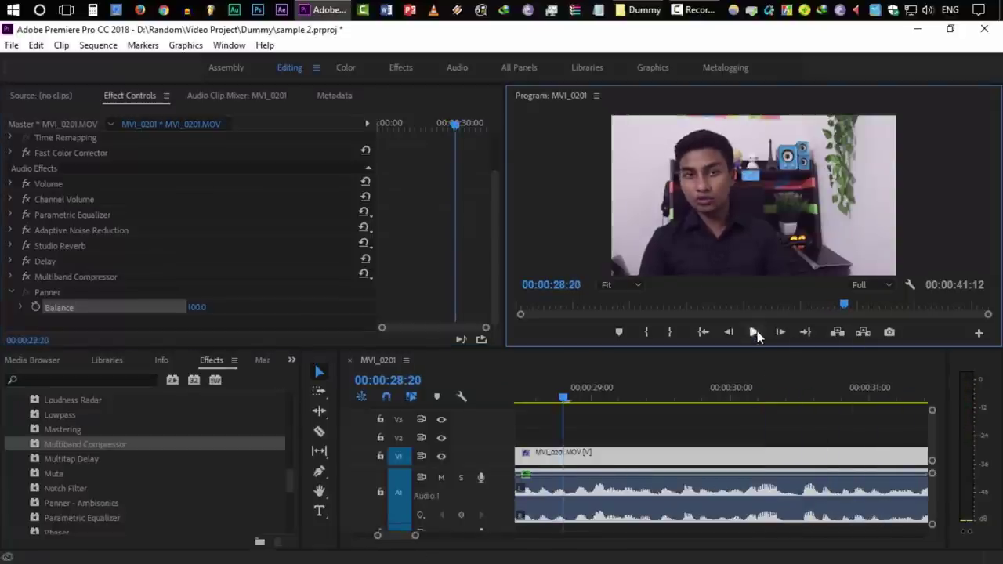
{"action": "left_click", "coordinate": [755, 332]}
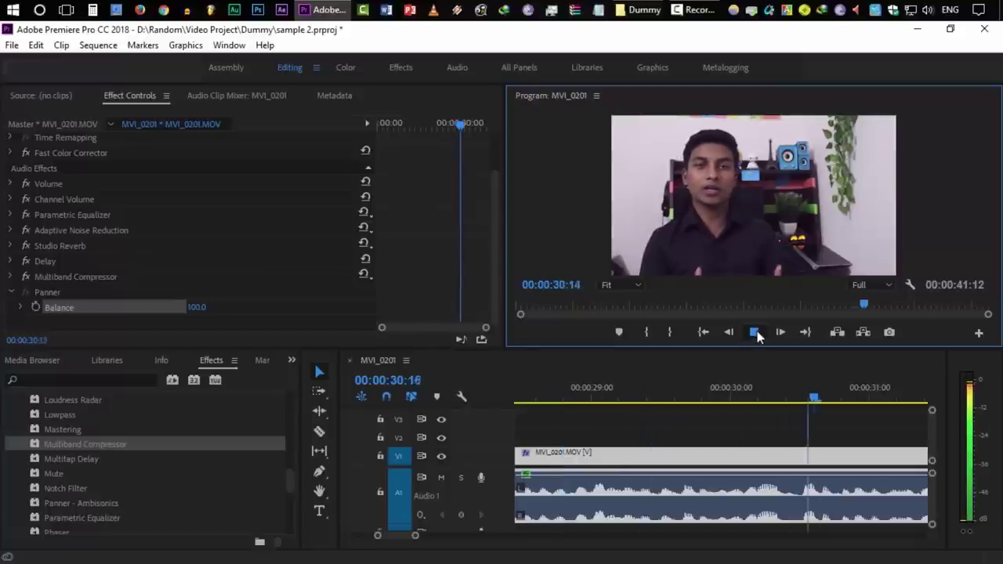
{"action": "left_click", "coordinate": [754, 332]}
Pan Balance fully left to -100.0, listen, then reset it to 0.0.
{"action": "left_click_drag", "start_coordinate": [197, 307], "coordinate": [134, 307]}
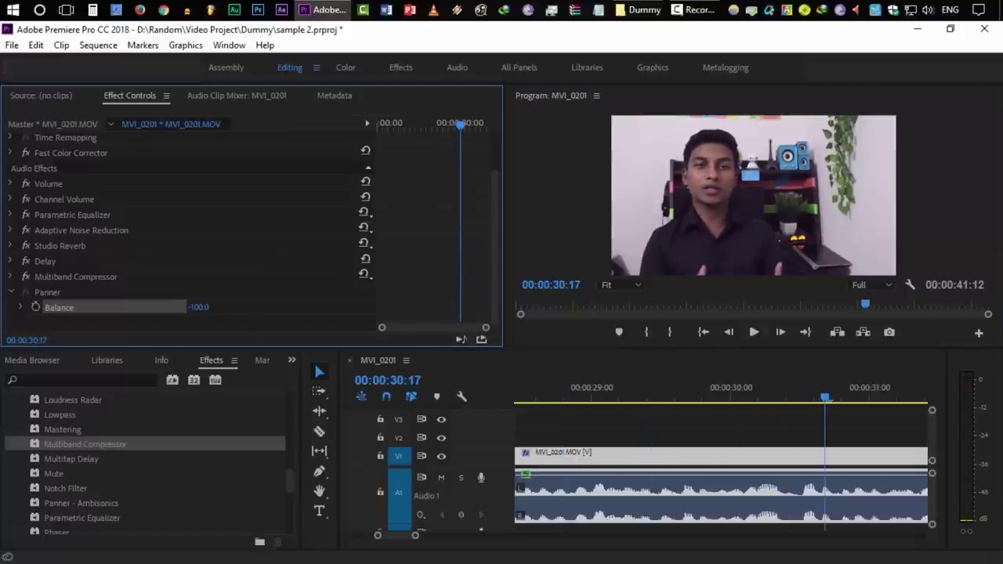
{"action": "left_click", "coordinate": [754, 332]}
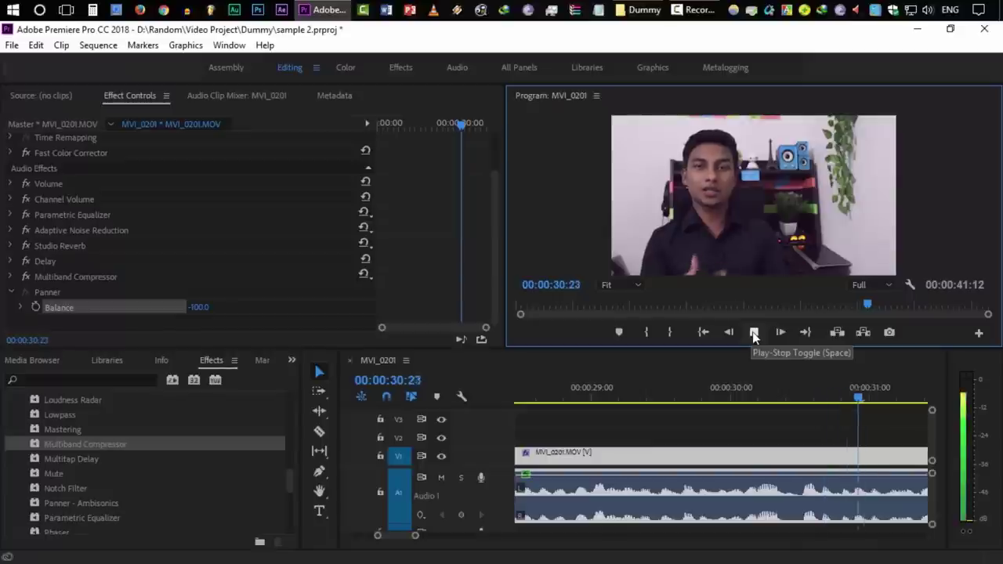
{"action": "left_click", "coordinate": [754, 332]}
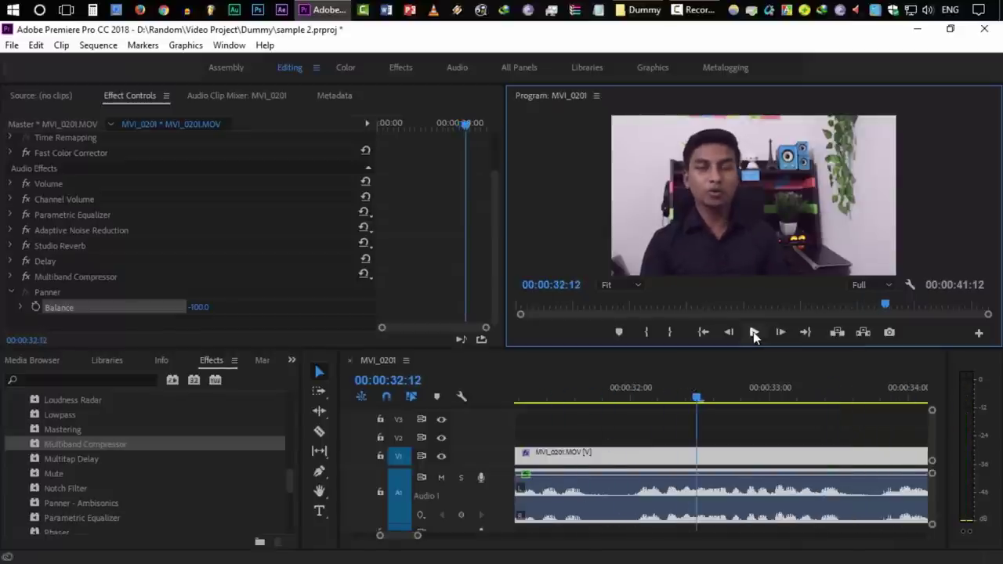
{"action": "left_click", "coordinate": [199, 307]}
{"action": "type", "text": "0"}
{"action": "key", "text": "Return"}
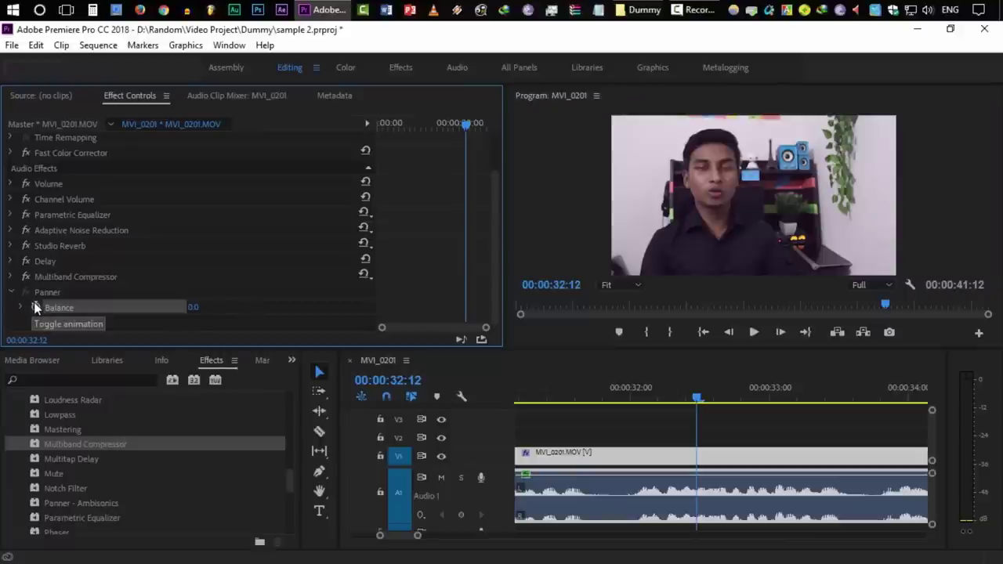
Play the clip with Panner Balance at -27, then at -71, and begin resetting Balance to 0.
{"action": "left_click_drag", "start_coordinate": [193, 307], "coordinate": [167, 307]}
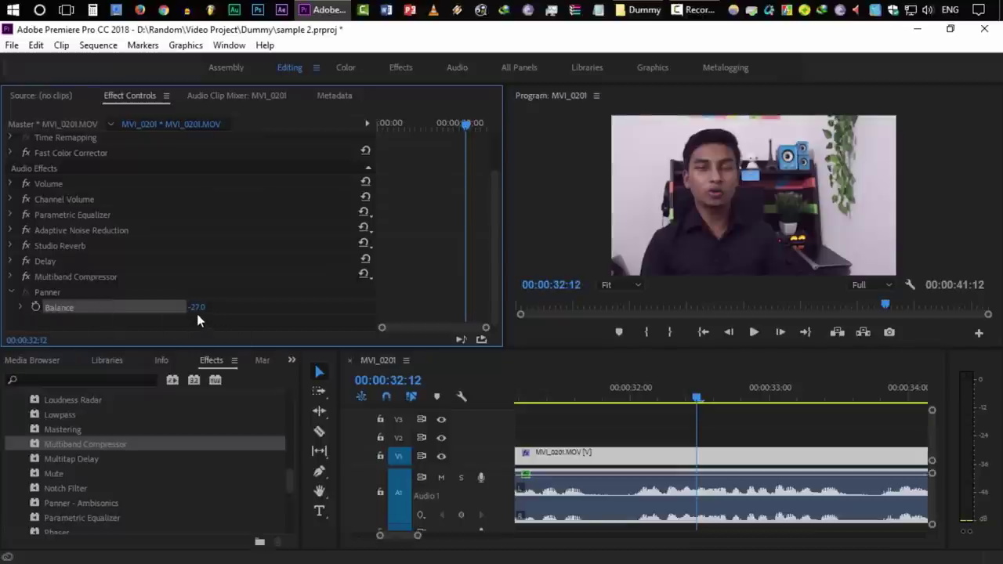
{"action": "left_click", "coordinate": [753, 332]}
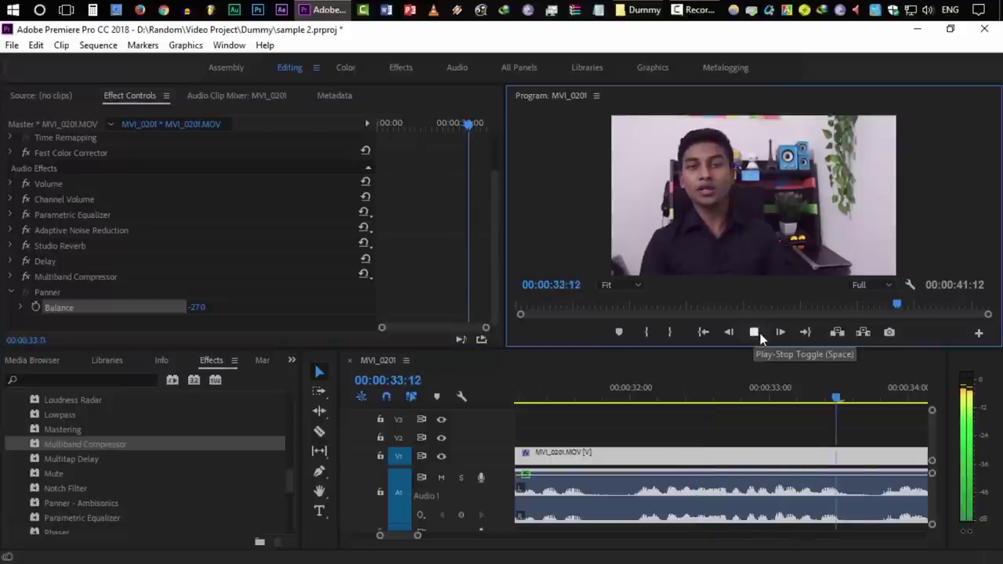
{"action": "left_click", "coordinate": [753, 332]}
{"action": "mouse_move", "coordinate": [199, 313]}
{"action": "left_mouse_down"}
{"action": "mouse_move", "coordinate": [184, 313]}
{"action": "mouse_move", "coordinate": [195, 307]}
{"action": "left_mouse_up"}
{"action": "left_click", "coordinate": [757, 332]}
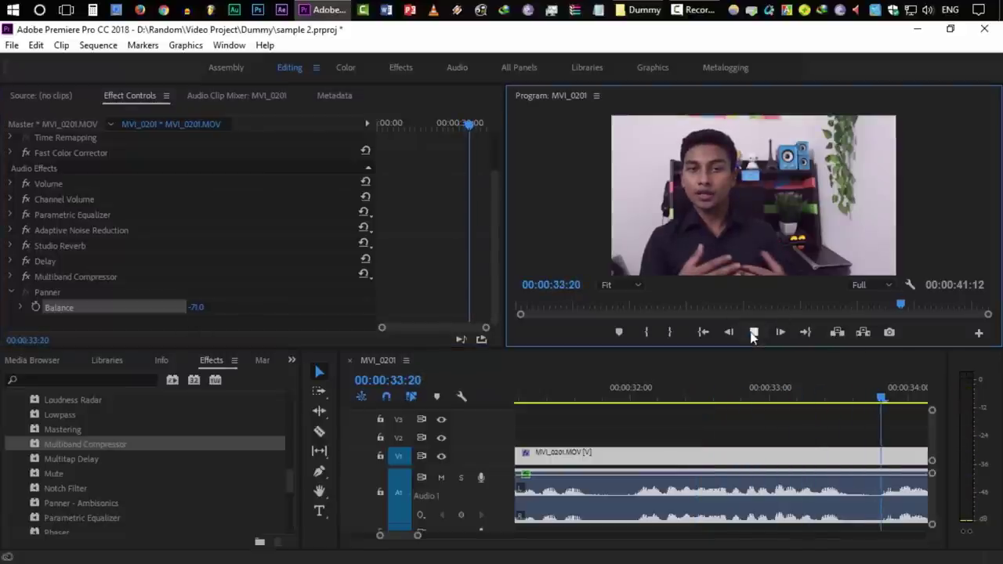
{"action": "left_click", "coordinate": [757, 332]}
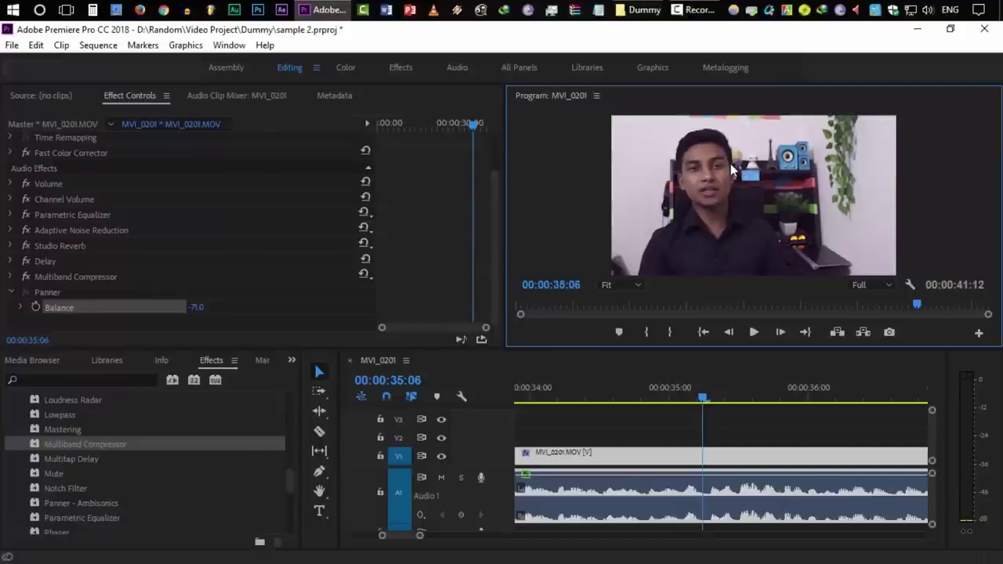
{"action": "left_click", "coordinate": [196, 307]}
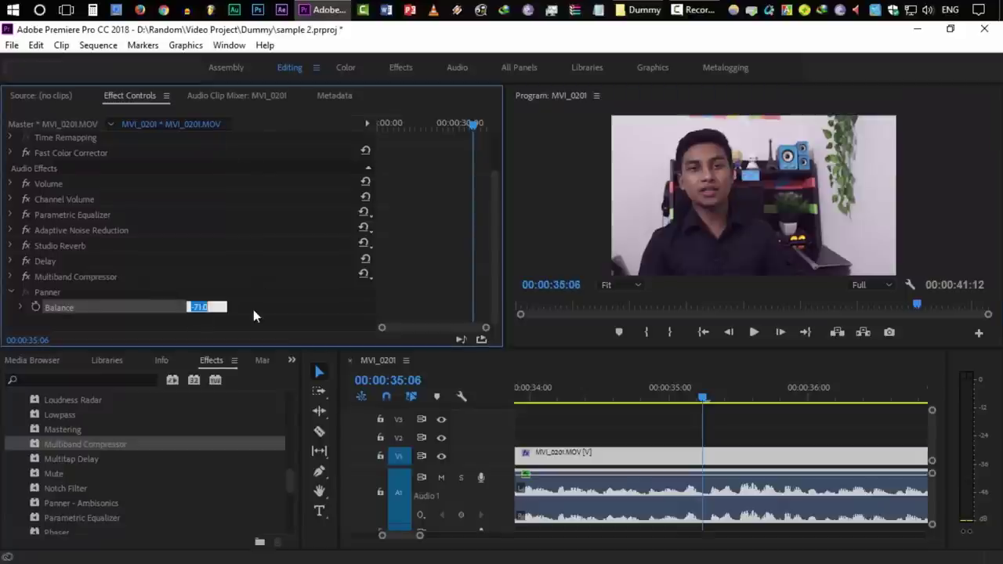
Collapse the Panner effect settings and select the Multiband Compressor effect.
{"action": "left_click", "coordinate": [11, 292]}
{"action": "scroll", "coordinate": [139, 470], "scroll_direction": "down", "scroll_amount": 1}
{"action": "scroll", "coordinate": [139, 470], "scroll_direction": "down", "scroll_amount": 1}
{"action": "scroll", "coordinate": [138, 471], "scroll_direction": "down", "scroll_amount": 1}
{"action": "scroll", "coordinate": [138, 473], "scroll_direction": "down", "scroll_amount": 1}
{"action": "scroll", "coordinate": [140, 480], "scroll_direction": "down", "scroll_amount": 1}
{"action": "scroll", "coordinate": [143, 487], "scroll_direction": "down", "scroll_amount": 1}
{"action": "scroll", "coordinate": [143, 487], "scroll_direction": "down", "scroll_amount": 1}
{"action": "scroll", "coordinate": [142, 487], "scroll_direction": "up", "scroll_amount": 2}
{"action": "scroll", "coordinate": [118, 487], "scroll_direction": "up", "scroll_amount": 4}
{"action": "scroll", "coordinate": [118, 487], "scroll_direction": "up", "scroll_amount": 3}
{"action": "scroll", "coordinate": [116, 488], "scroll_direction": "up", "scroll_amount": 3}
{"action": "scroll", "coordinate": [116, 488], "scroll_direction": "up", "scroll_amount": 2}
{"action": "scroll", "coordinate": [115, 488], "scroll_direction": "up", "scroll_amount": 2}
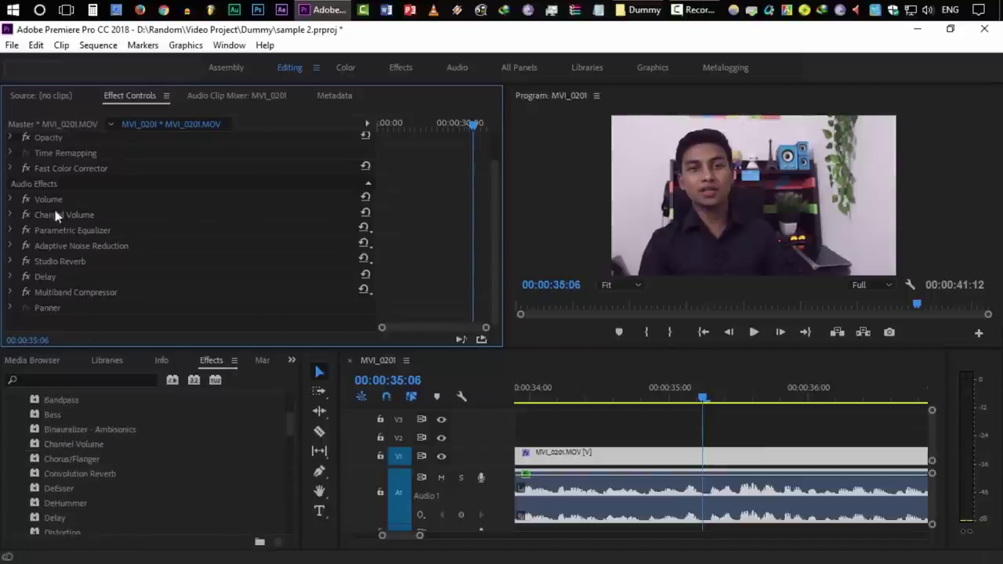
{"action": "left_click", "coordinate": [72, 294]}
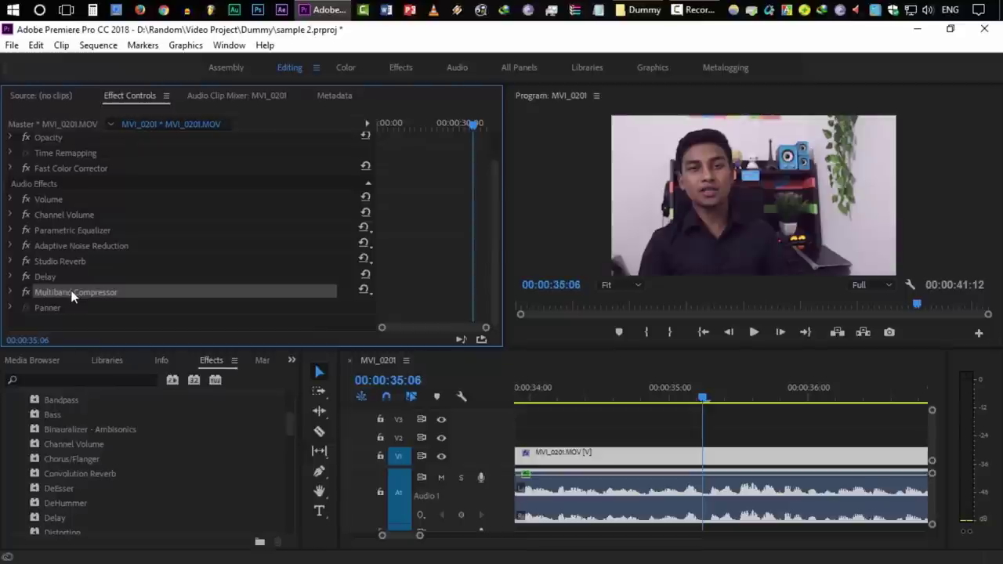
Collapse the Audio Effects folder at the top of the Effects panel.
{"action": "scroll", "coordinate": [134, 492], "scroll_direction": "up", "scroll_amount": 3}
{"action": "scroll", "coordinate": [146, 490], "scroll_direction": "up", "scroll_amount": 2}
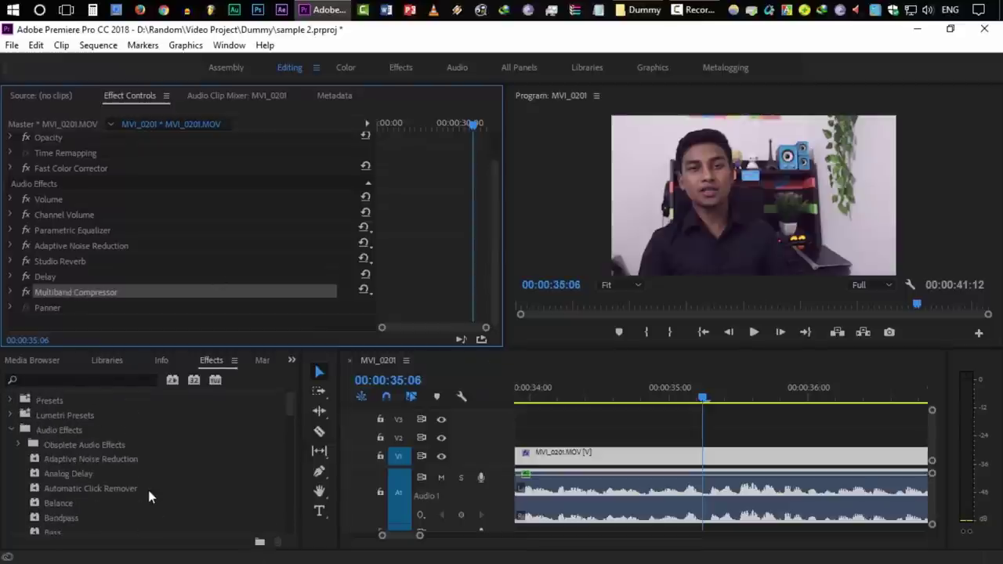
{"action": "left_click", "coordinate": [11, 430]}
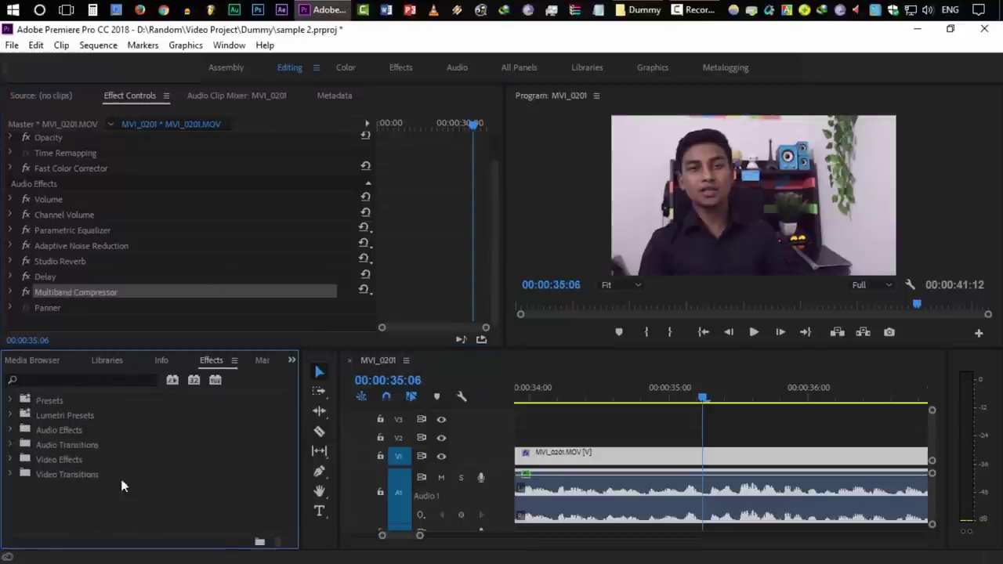